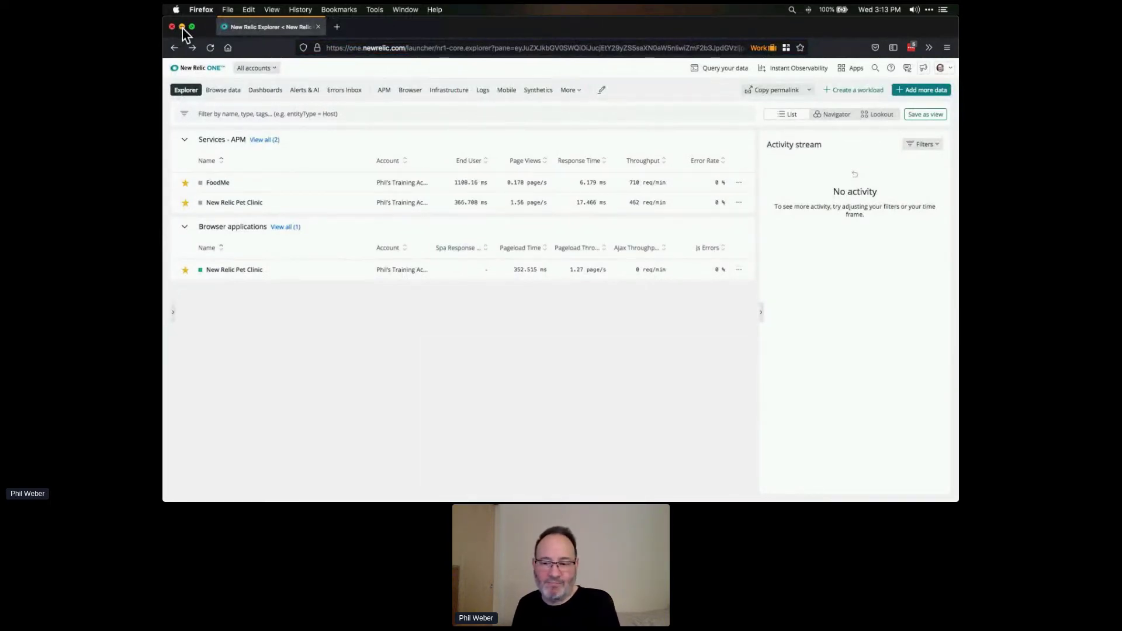
pyautogui.press('super+Tab')
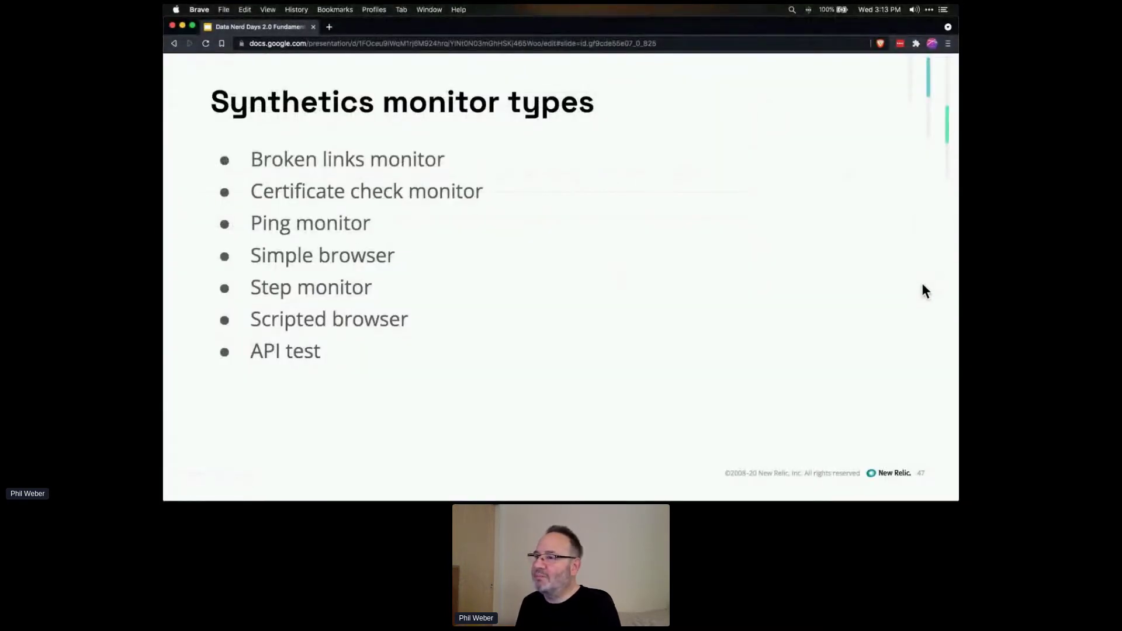
pyautogui.press('Right')
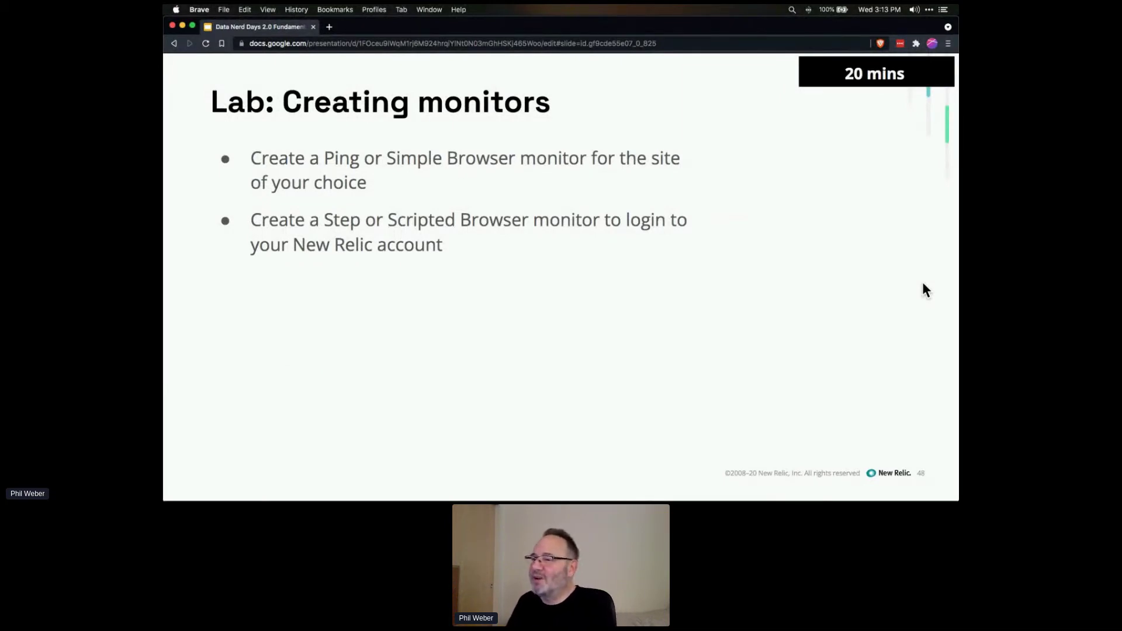
pyautogui.press('Right')
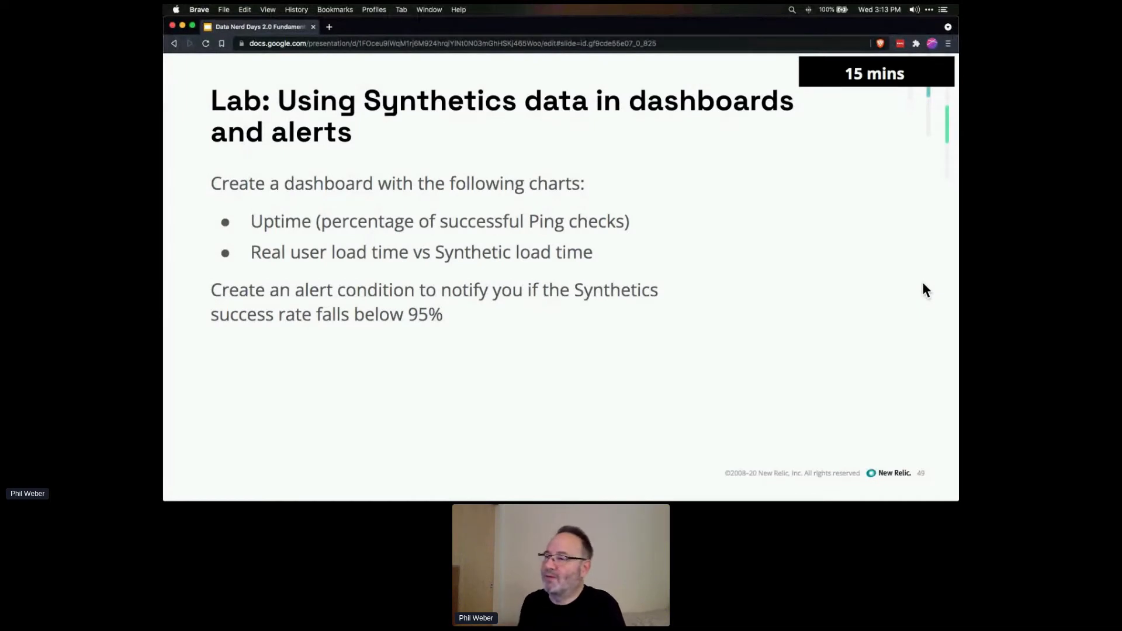
pyautogui.press('Left')
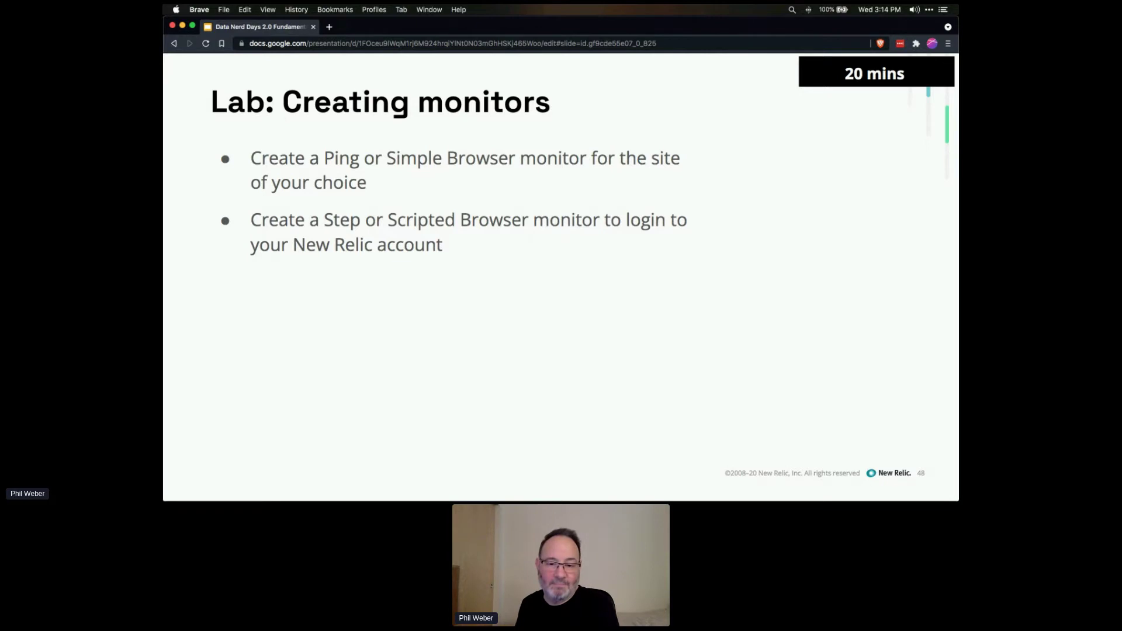
pyautogui.press('super+Tab')
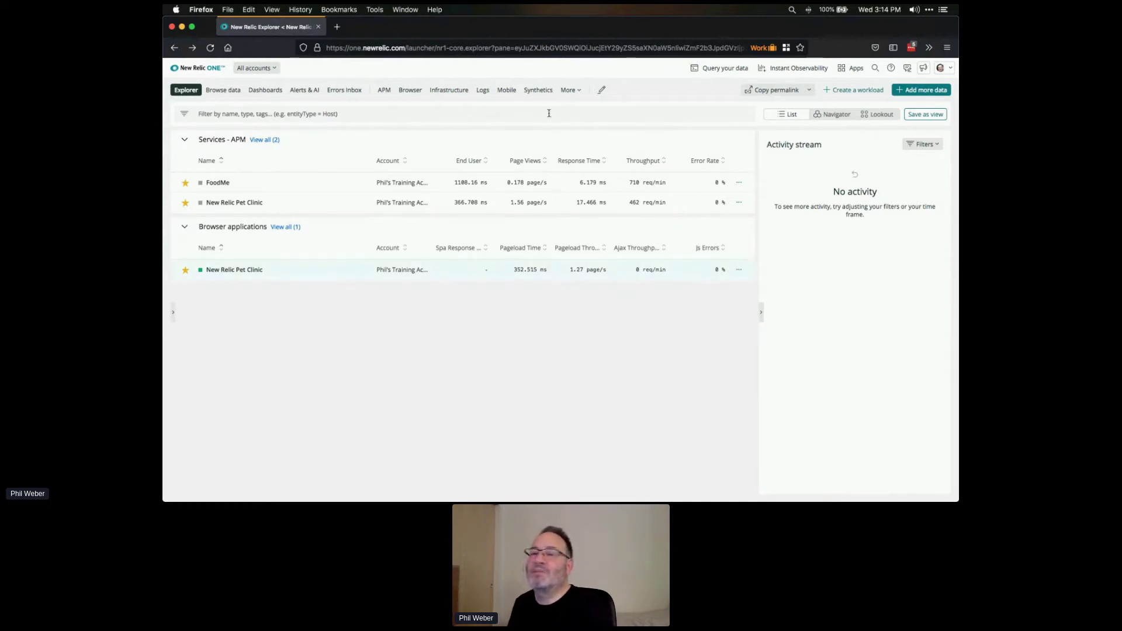
# - Open the full Synthetic monitors list from the Synthetics menu in the top navigation
pyautogui.moveTo(547, 94)
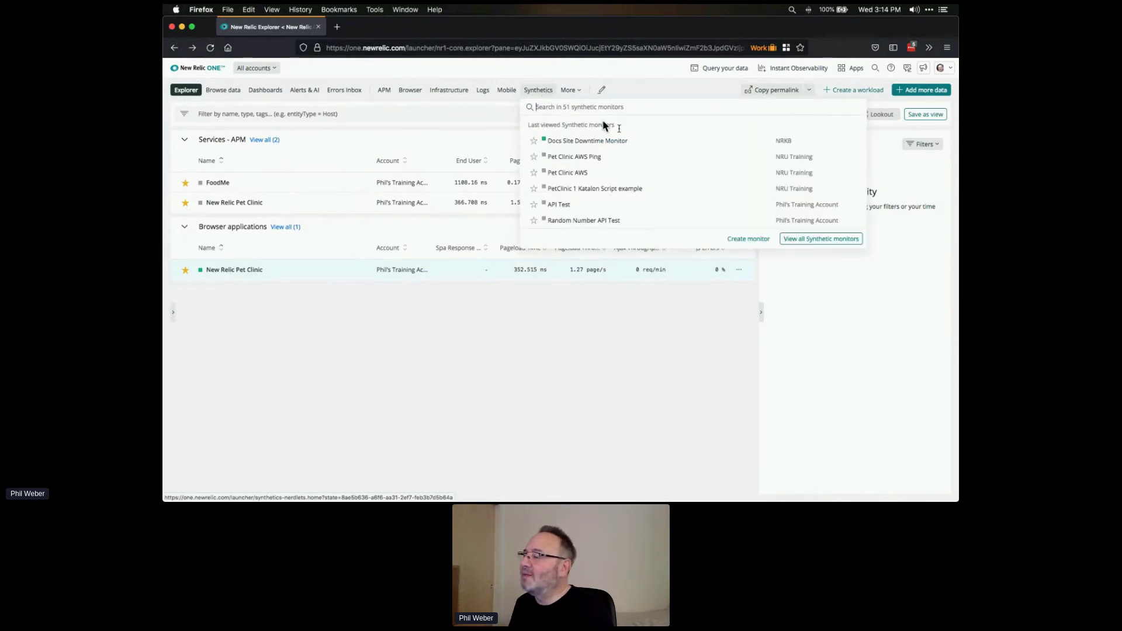
pyautogui.click(820, 239)
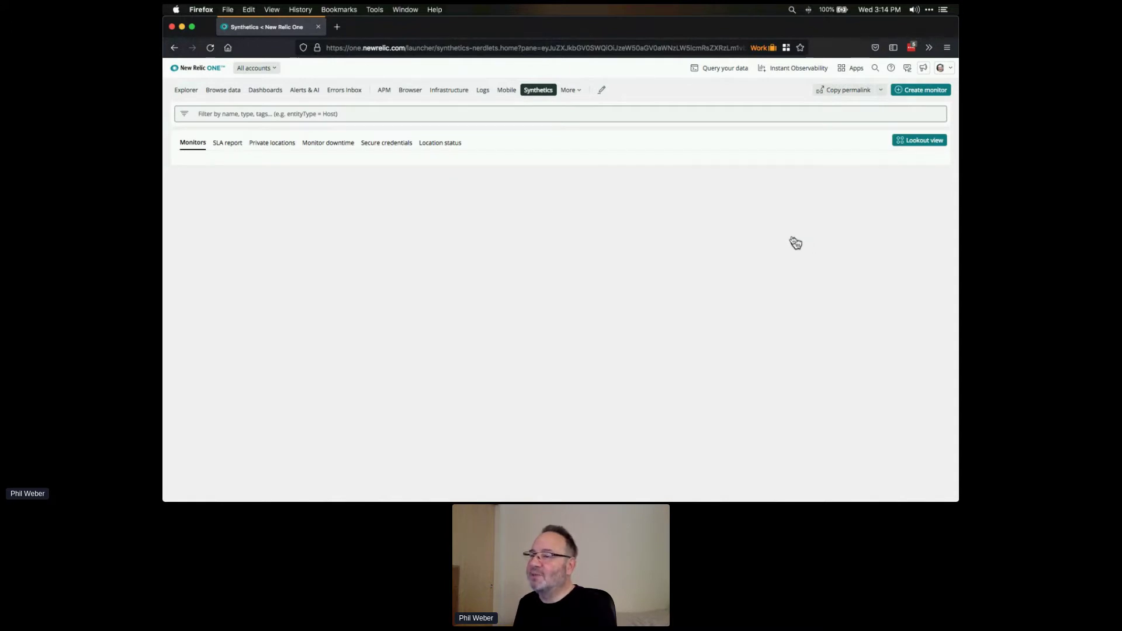
# - Filter the Synthetics monitor list to the NRU Training account and review its monitors
pyautogui.click(270, 71)
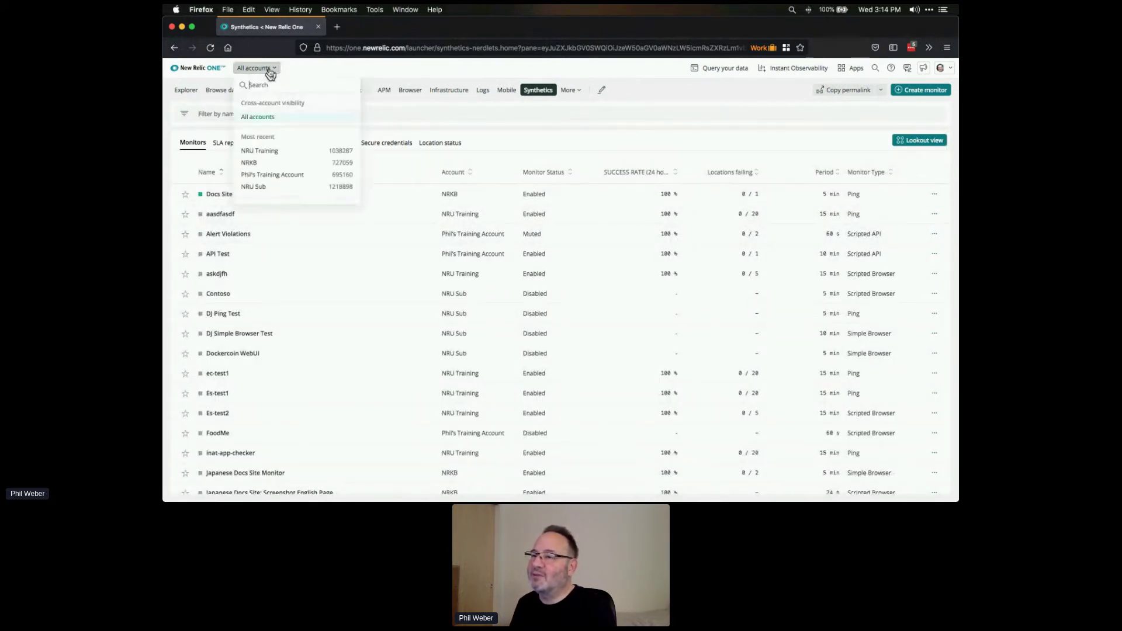
pyautogui.click(277, 153)
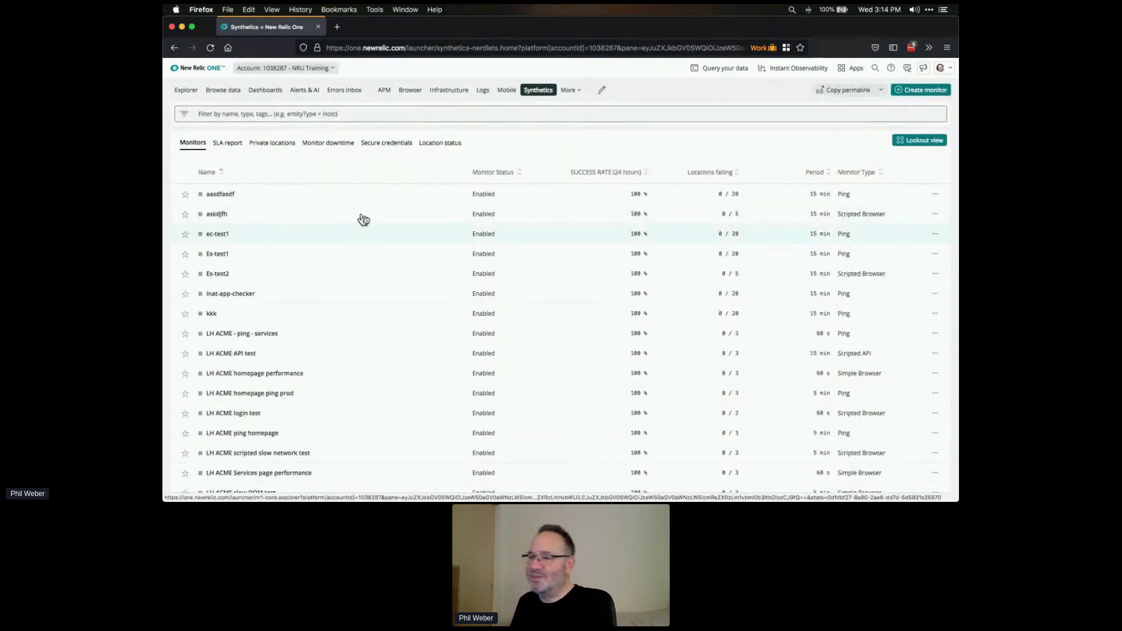
pyautogui.scroll(-5, 392, 310)
pyautogui.scroll(5, 395, 310)
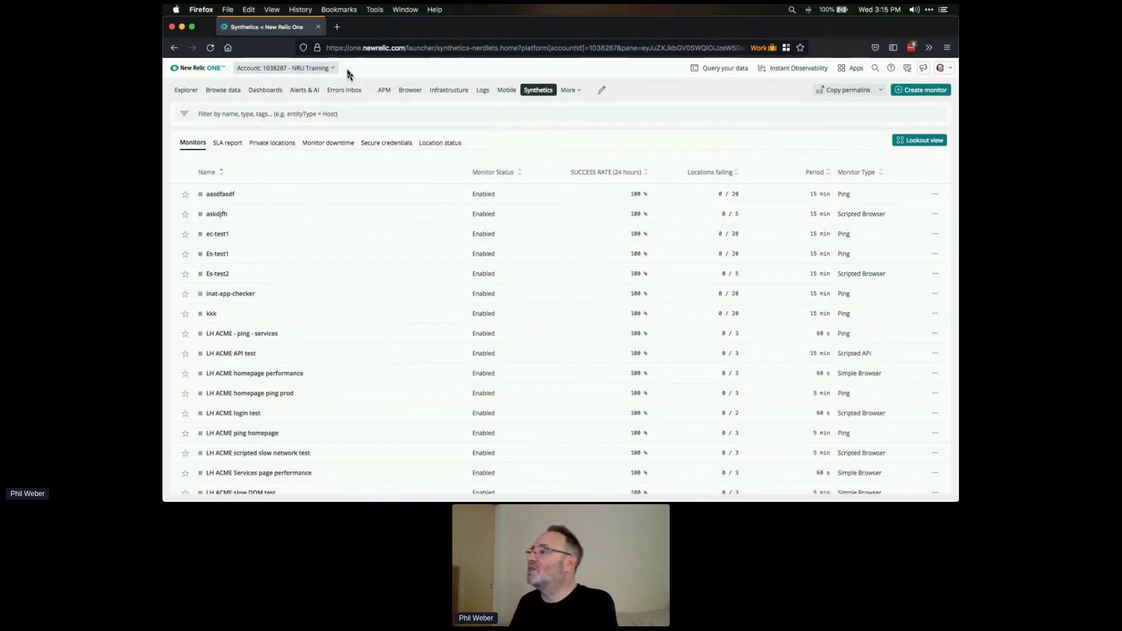
# - Start a new Simple Browser page load monitor, keeping the 15 mins check period
pyautogui.click(927, 92)
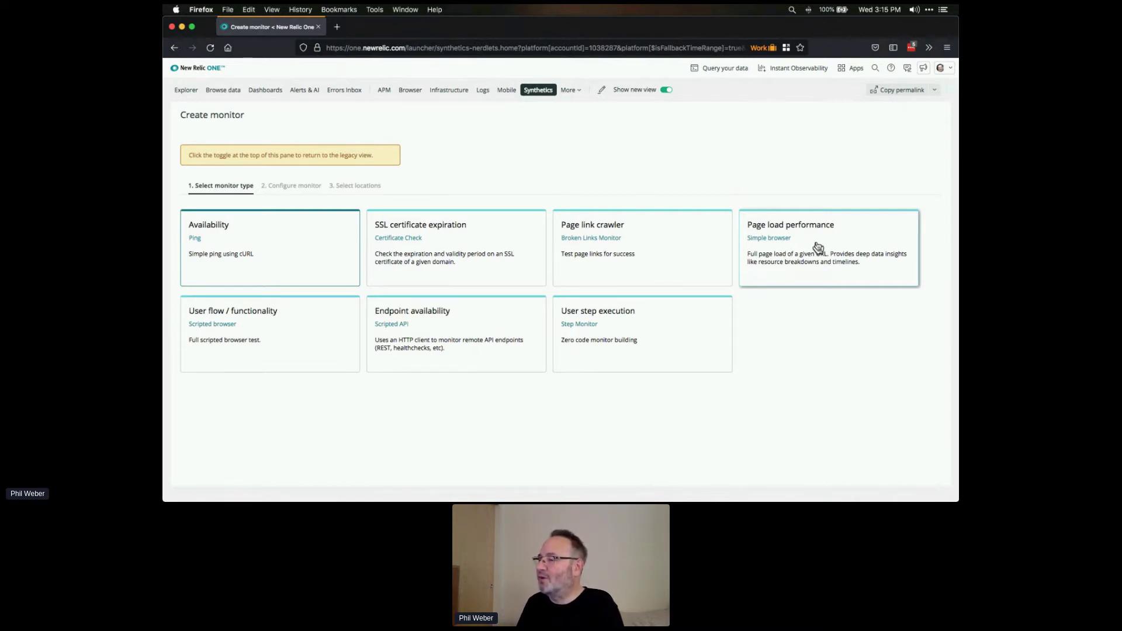
pyautogui.click(818, 247)
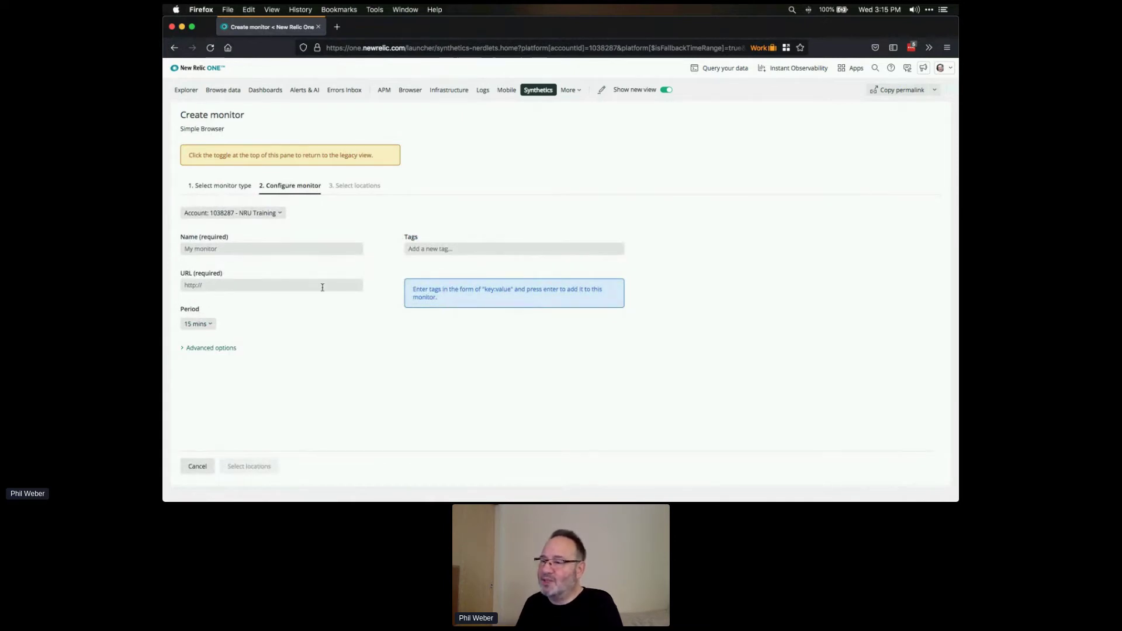
pyautogui.click(197, 324)
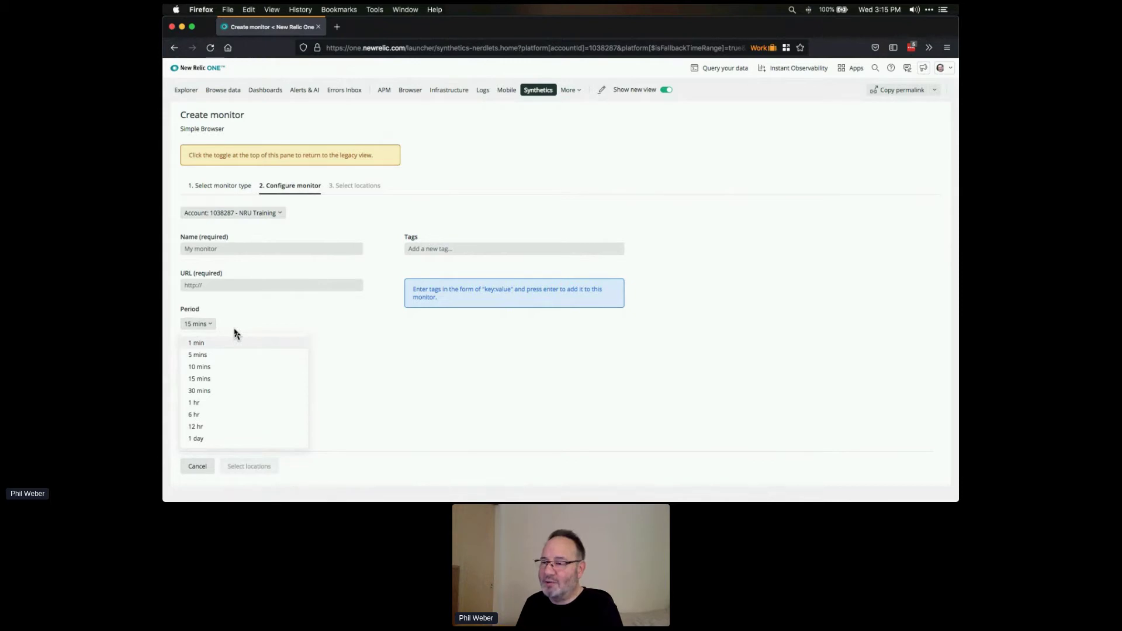
pyautogui.click(295, 321)
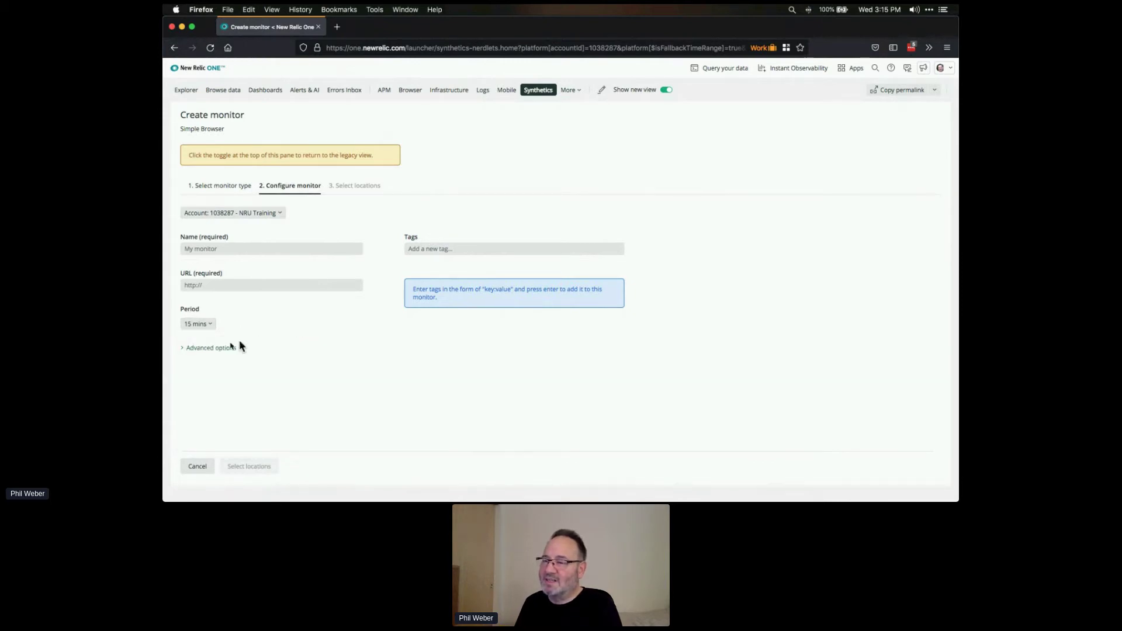
# - Expand the monitor's advanced options to review them, then collapse them again
pyautogui.click(213, 348)
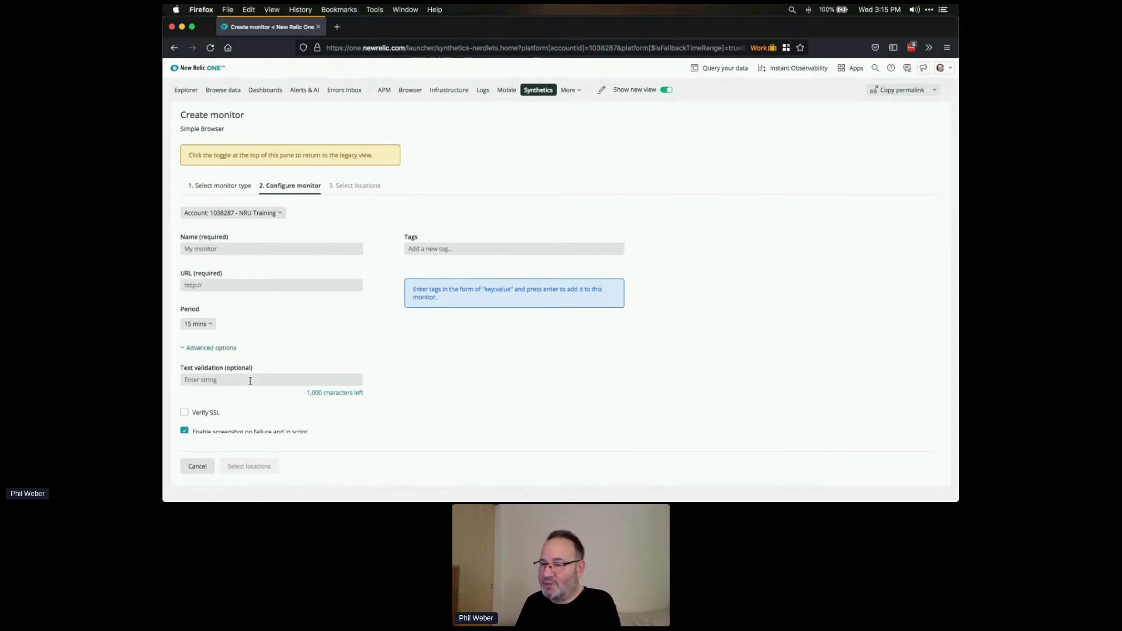
pyautogui.scroll(-1, 362, 358)
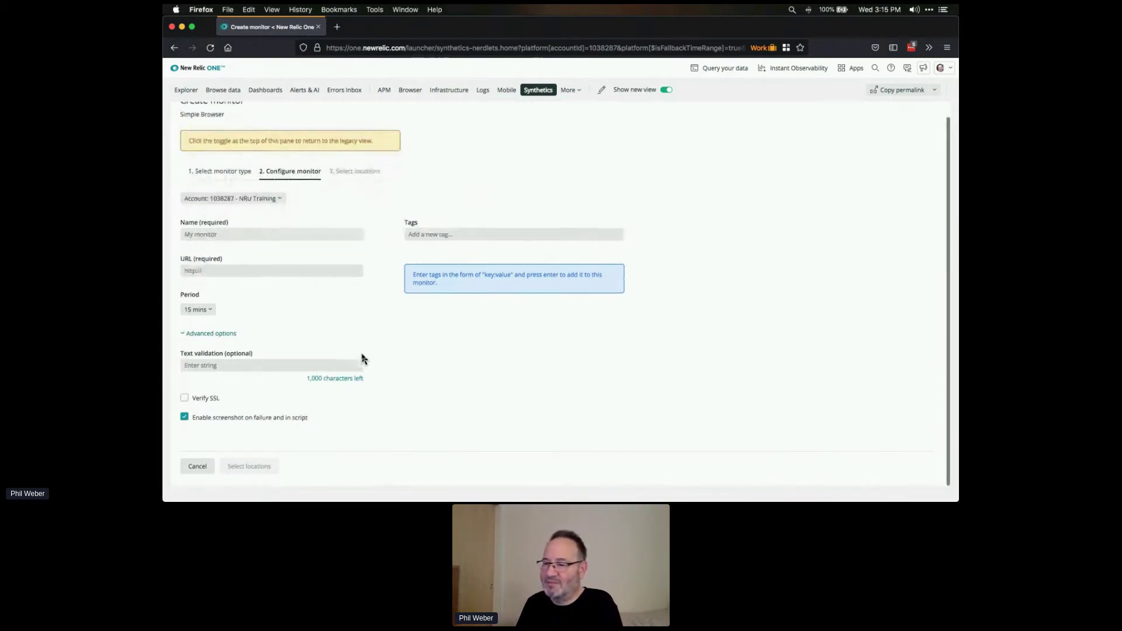
pyautogui.scroll(1, 362, 359)
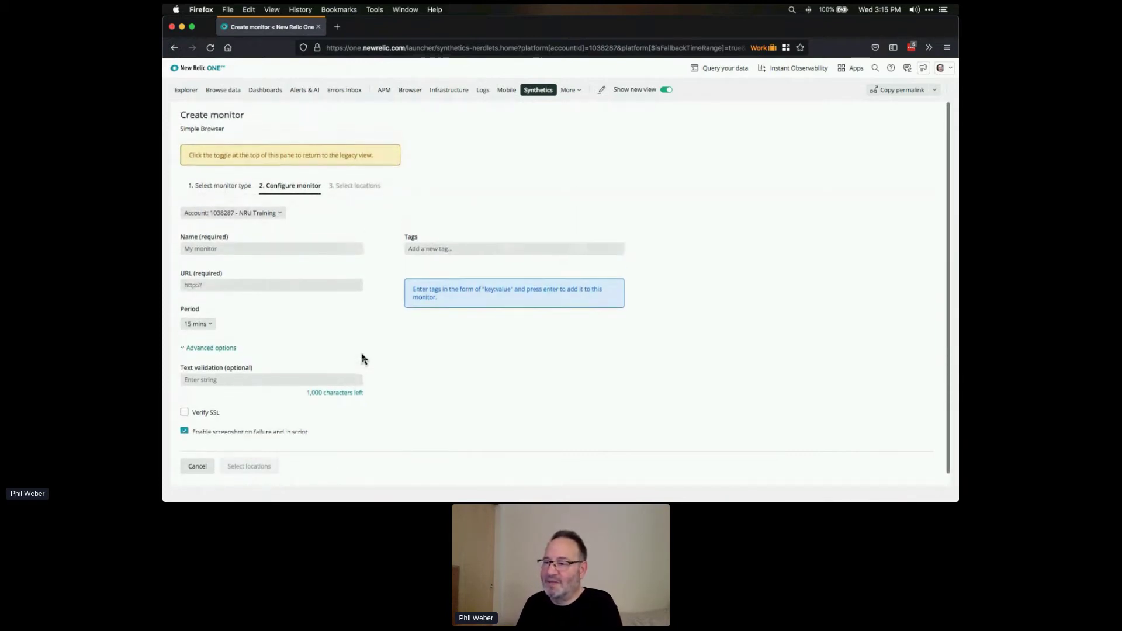
pyautogui.click(221, 349)
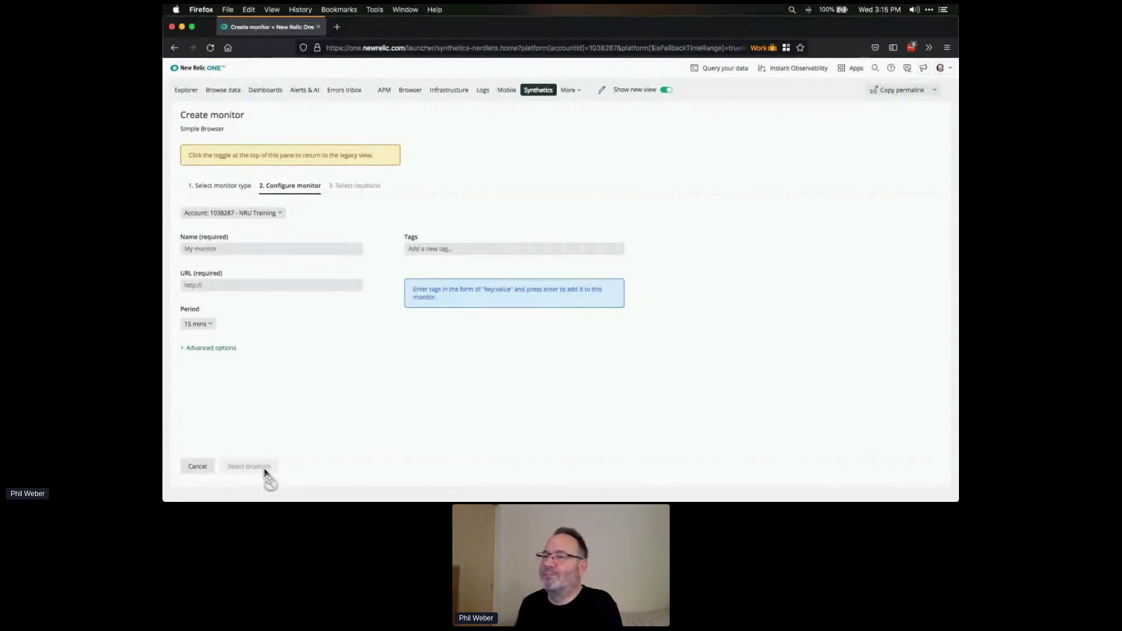
# - Leave the unfinished form for the monitor list, then begin creating another monitor
pyautogui.click(178, 52)
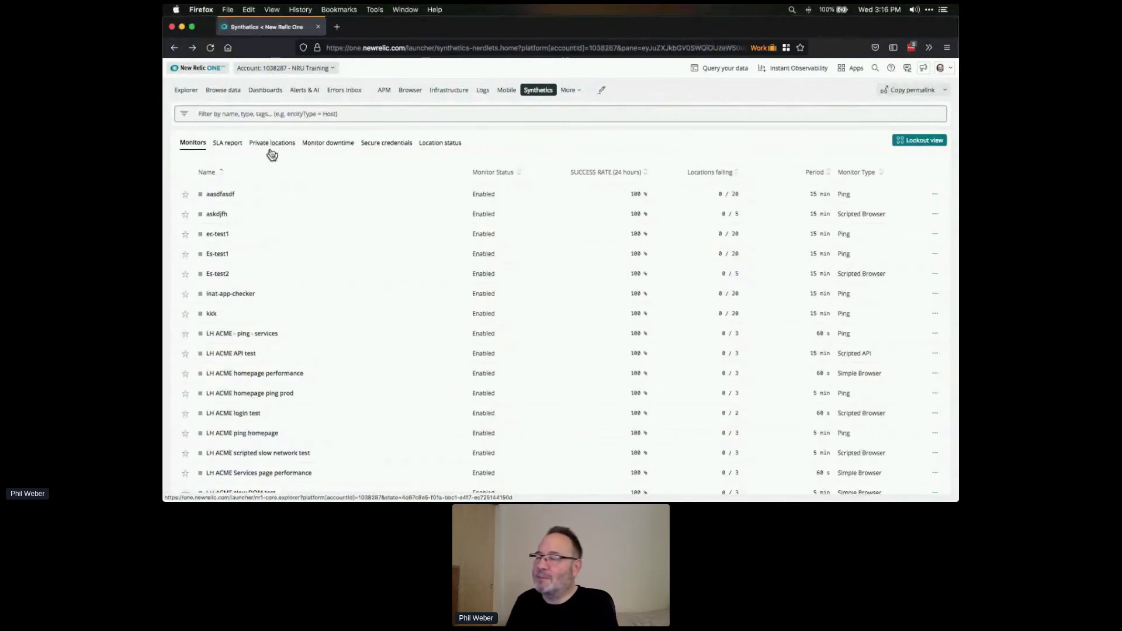
pyautogui.scroll(-1, 272, 153)
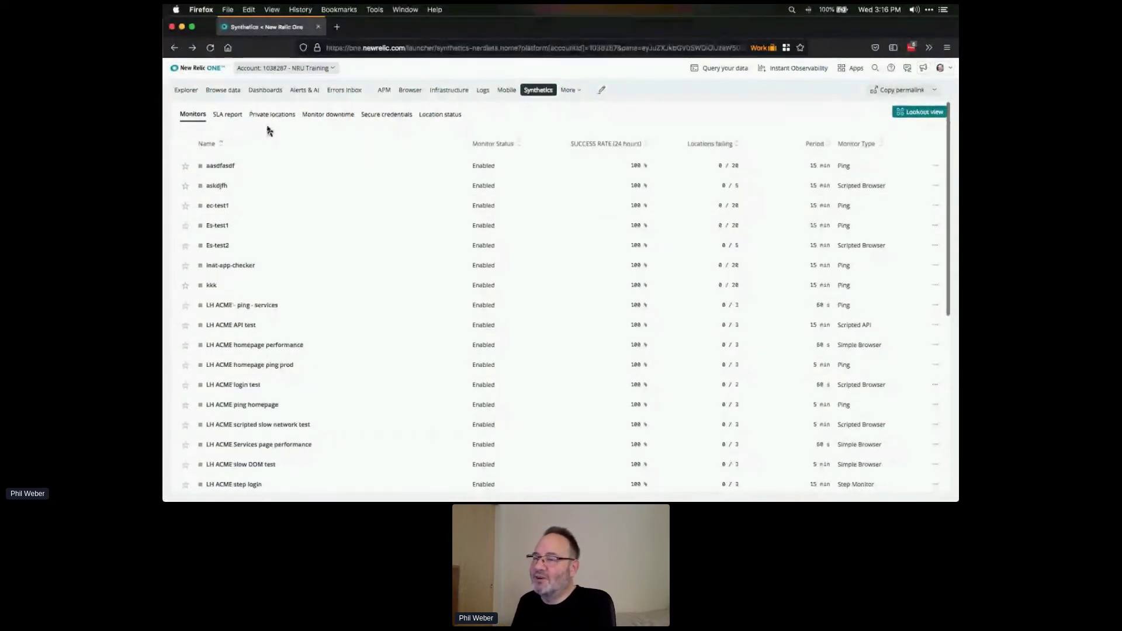
pyautogui.scroll(1, 268, 130)
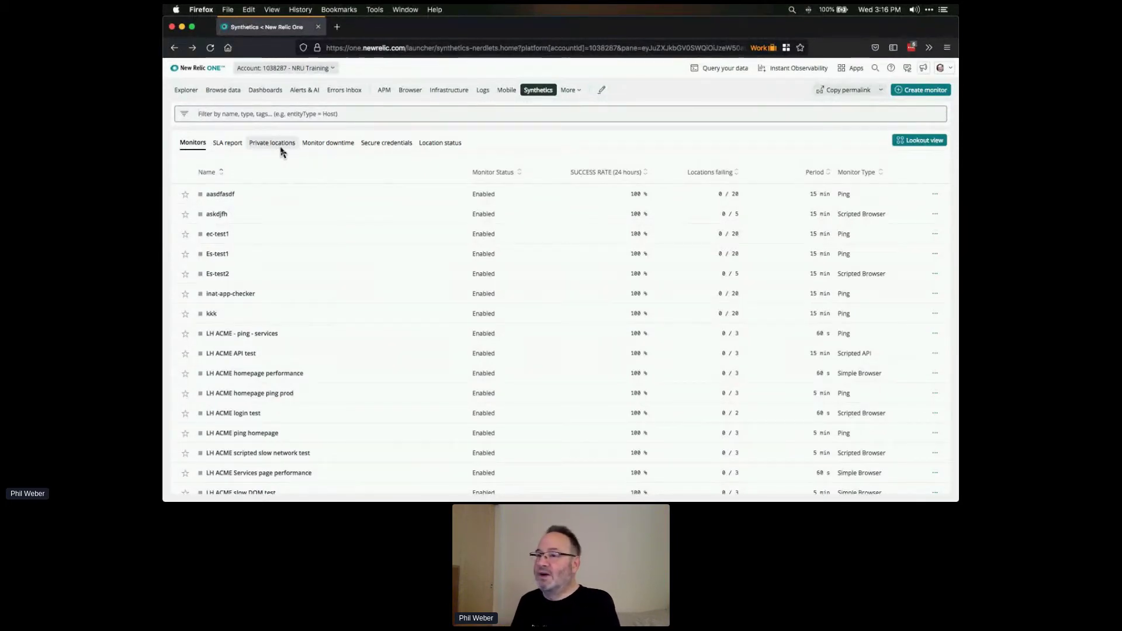
pyautogui.click(936, 95)
# - Open a fresh Create monitor page, then switch to the 'Lab: Creating monitors' slide
pyautogui.click(934, 92)
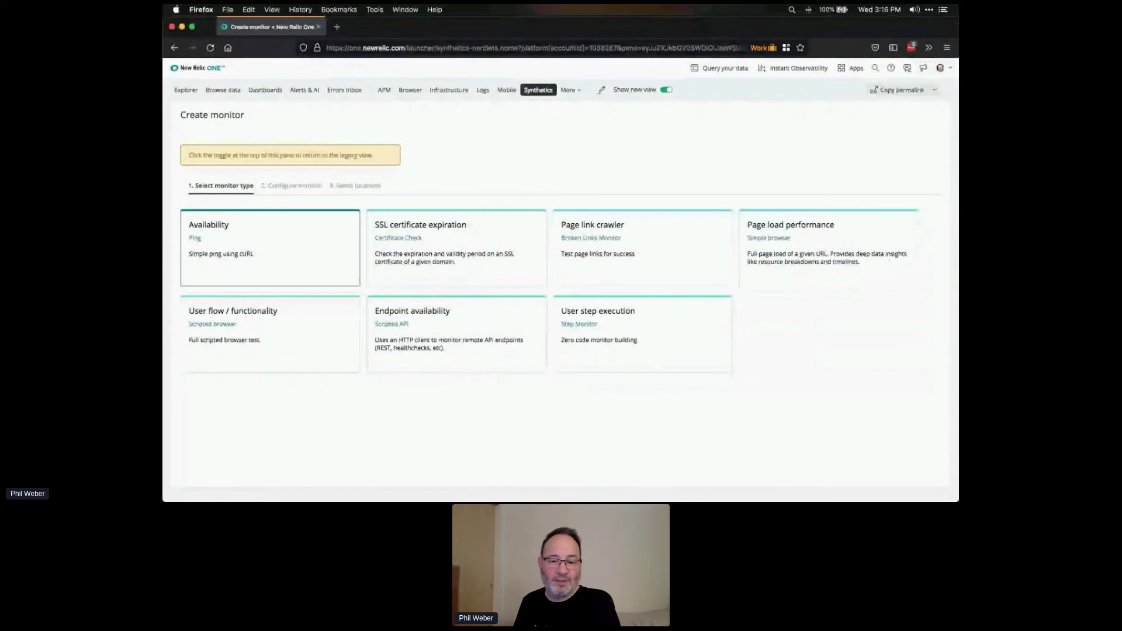
pyautogui.press('super+Tab')
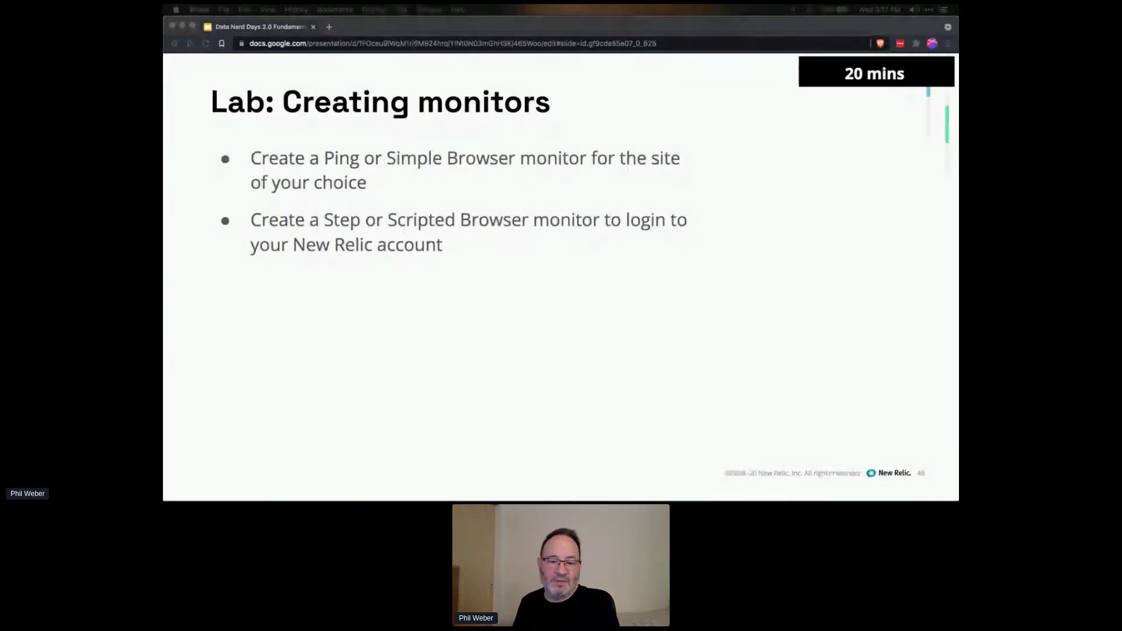
pyautogui.press('super+Tab')
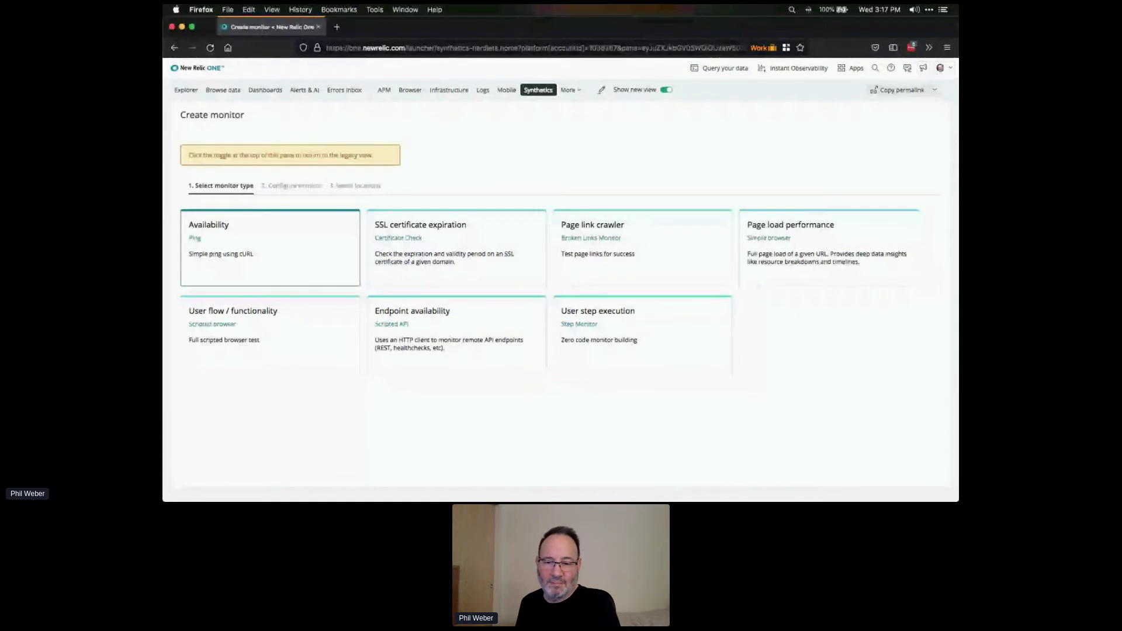
pyautogui.press('super+Tab')
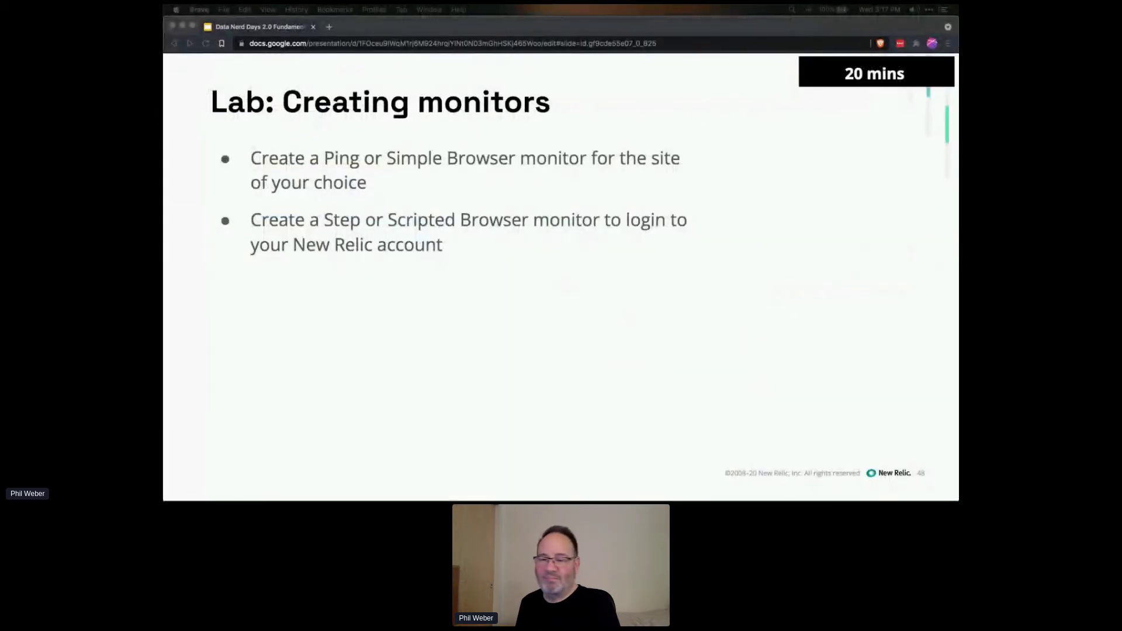
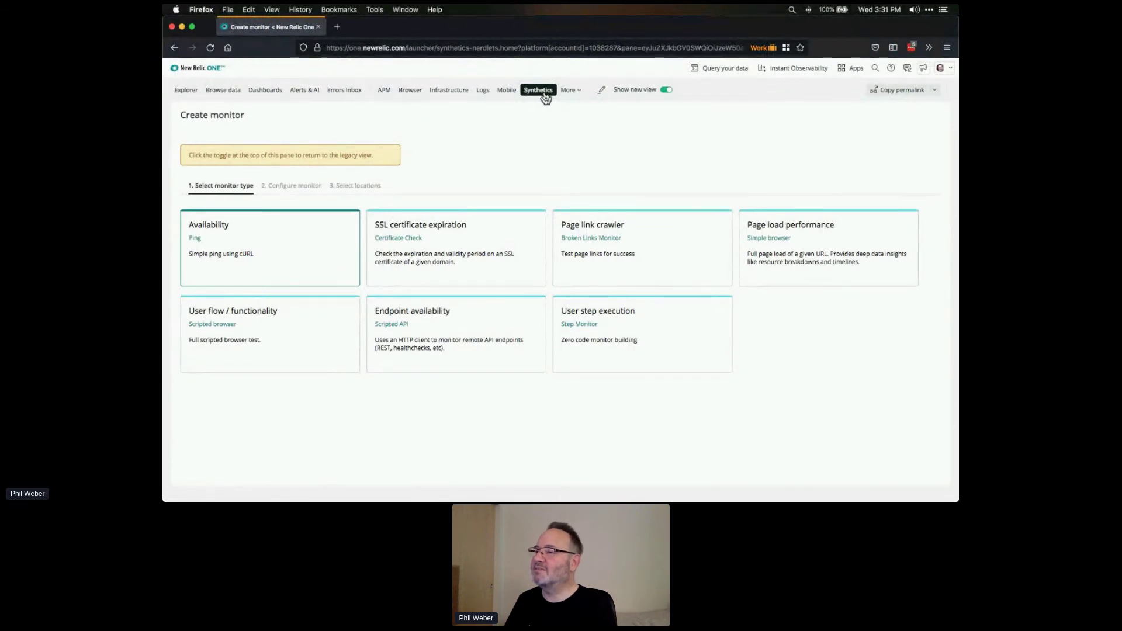
# - View the LH ACME scripted slow network test monitor's summary from Synthetics, then show Back history
pyautogui.click(544, 95)
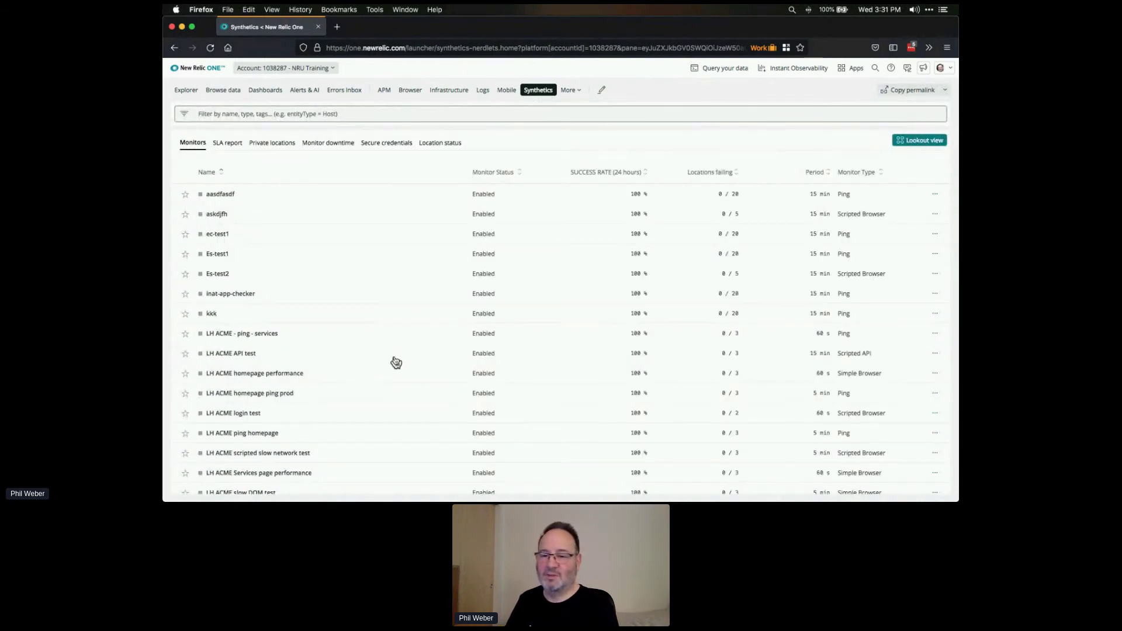
pyautogui.scroll(-1, 397, 361)
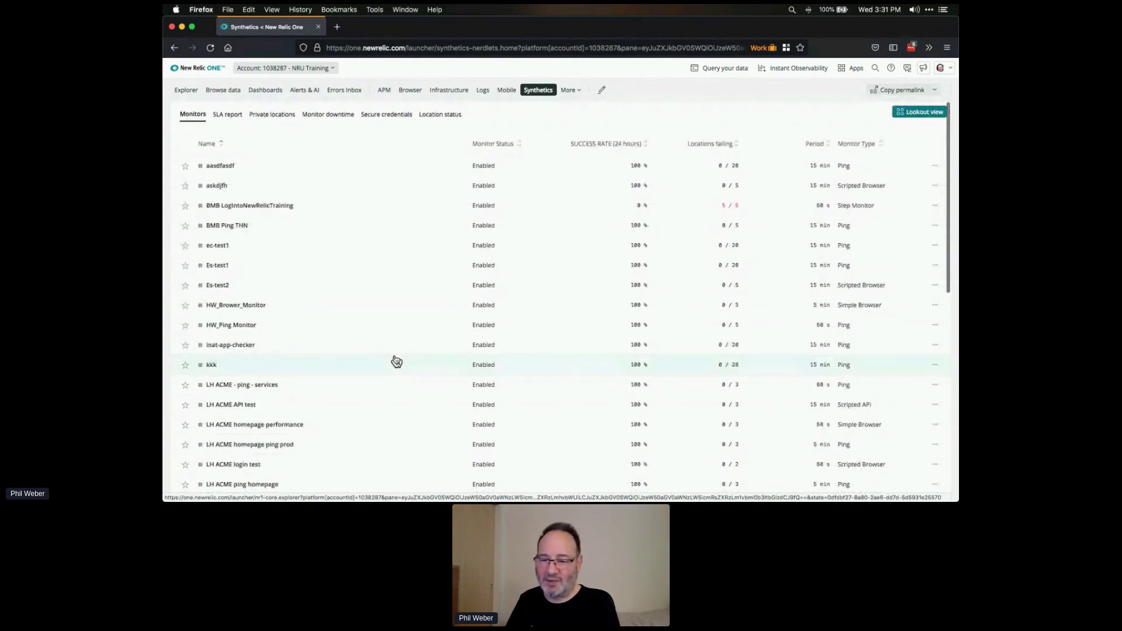
pyautogui.scroll(1, 397, 361)
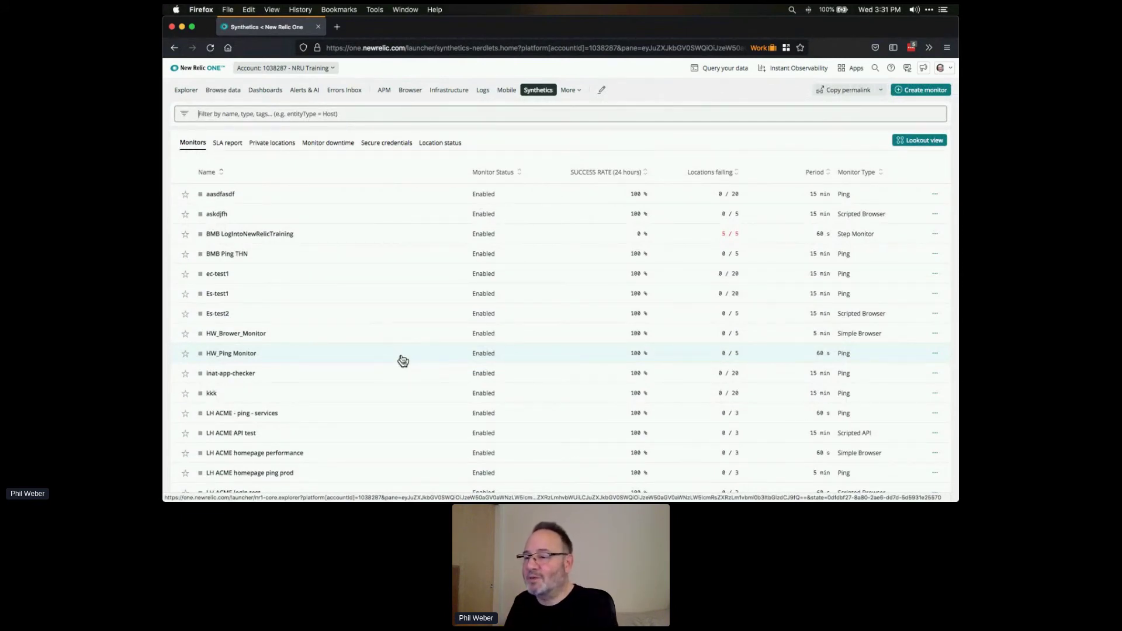
pyautogui.scroll(-8, 403, 361)
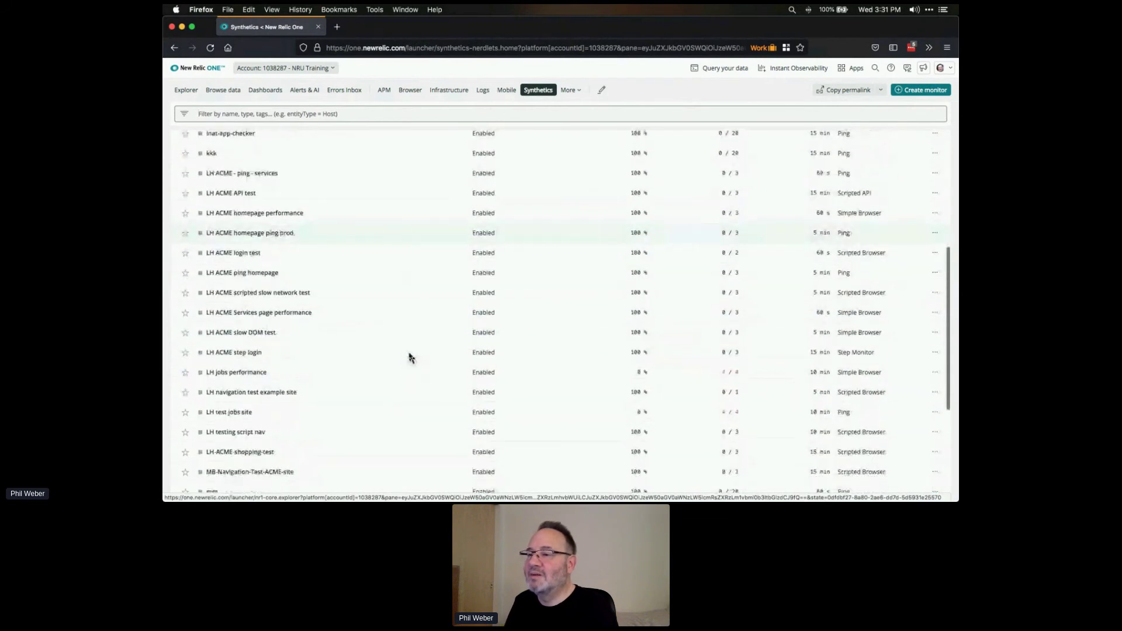
pyautogui.click(272, 298)
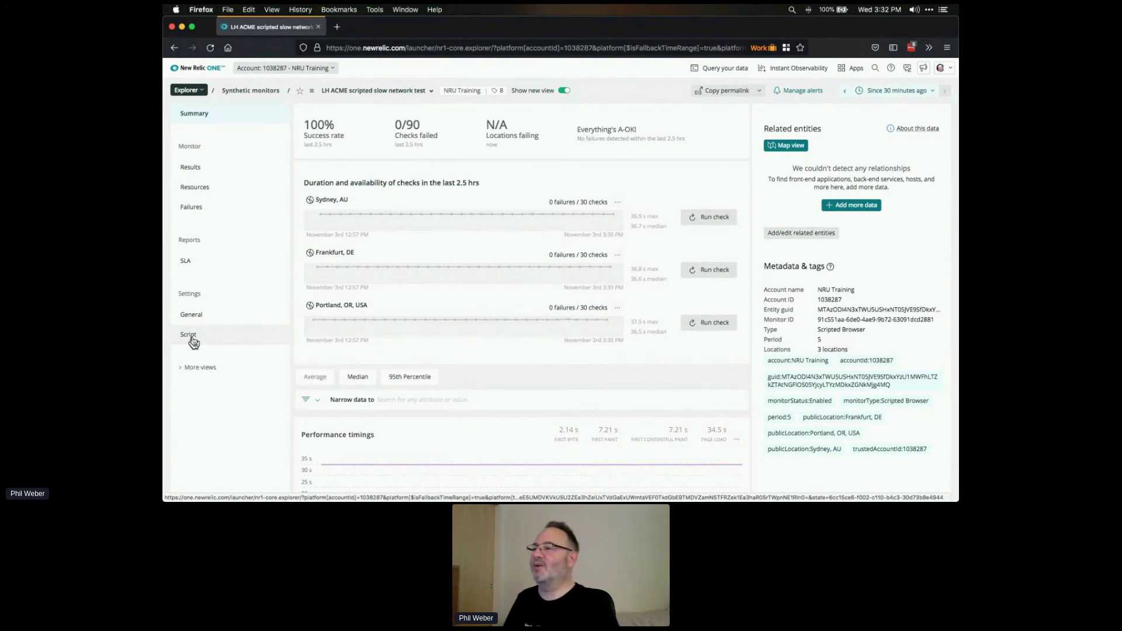
pyautogui.click(175, 48)
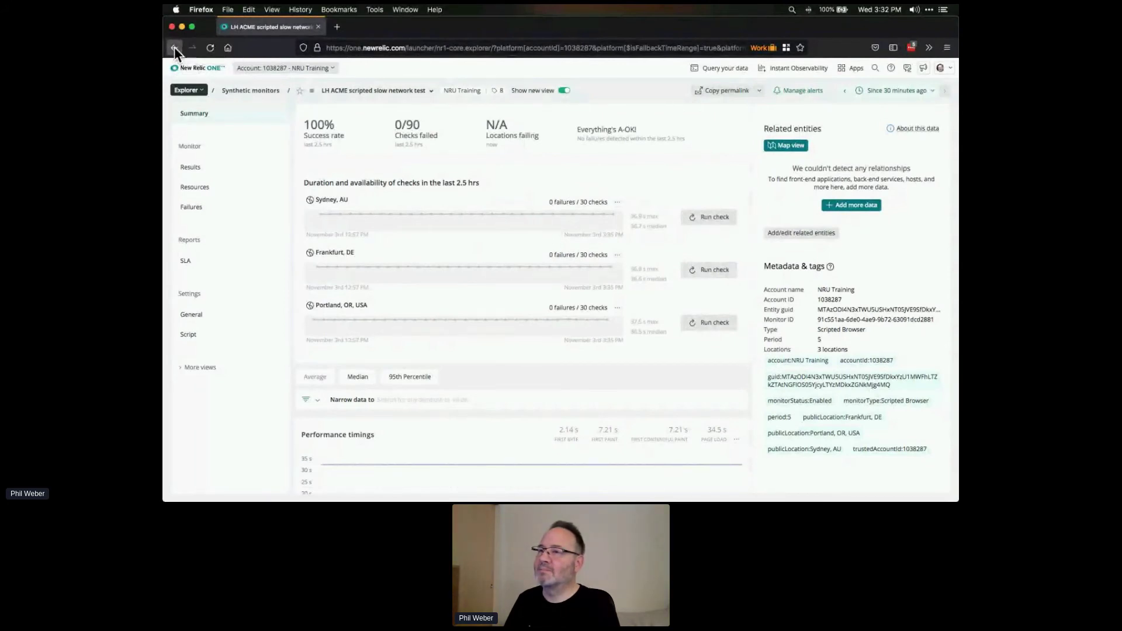
pyautogui.rightClick(174, 47)
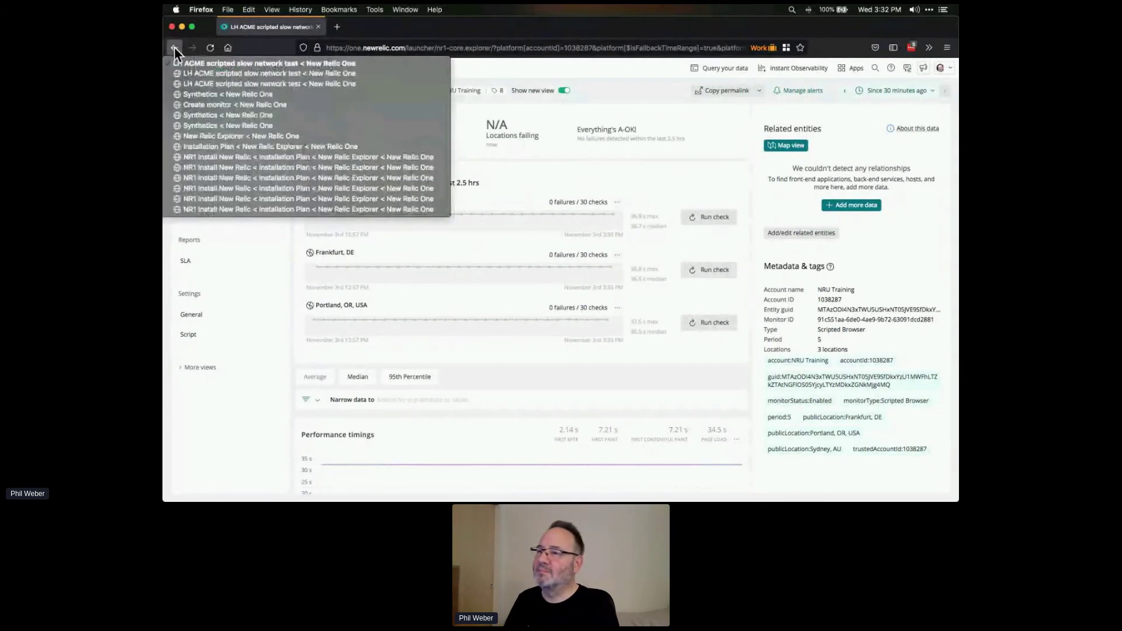
# - Jump back to Create monitor from history and open a new Personal-container tab via Multi-Account Containers
pyautogui.click(216, 104)
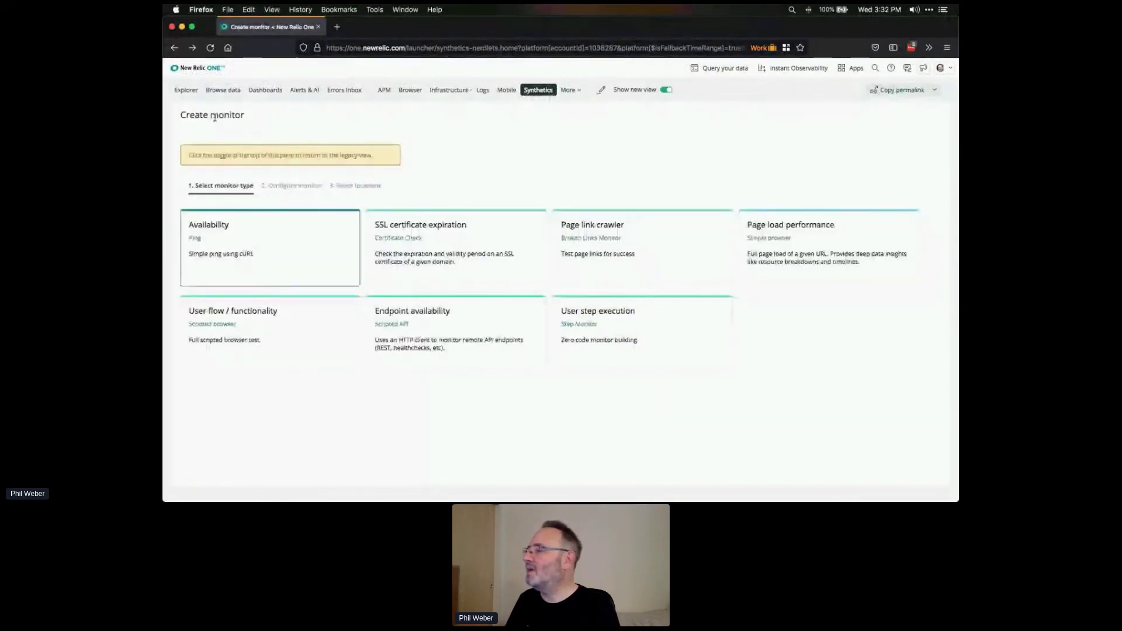
pyautogui.click(449, 90)
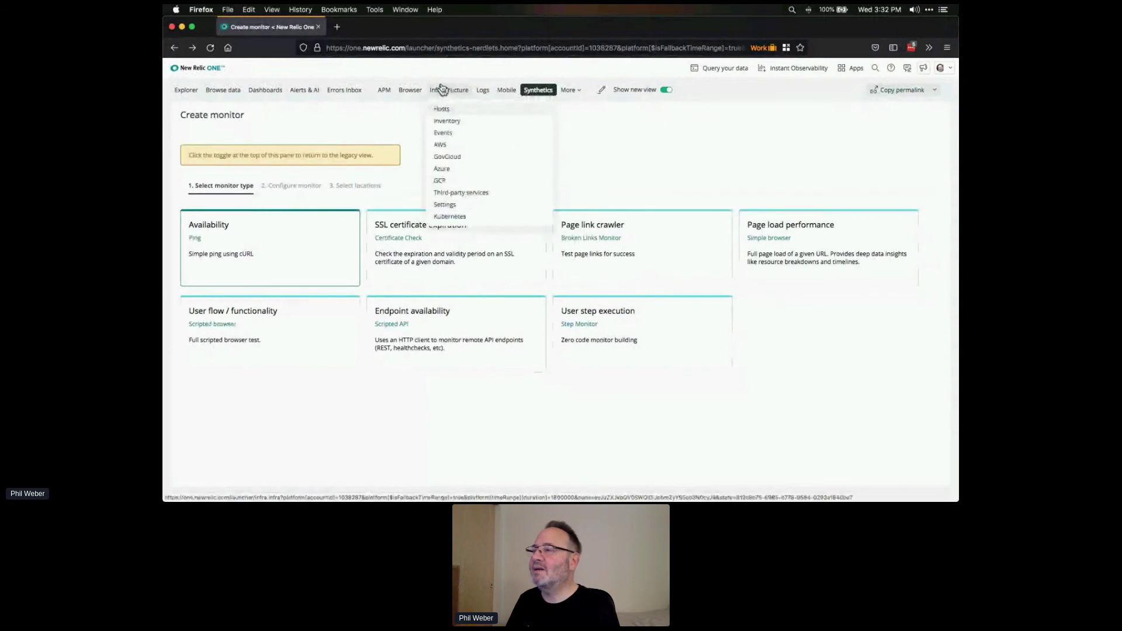
pyautogui.click(928, 48)
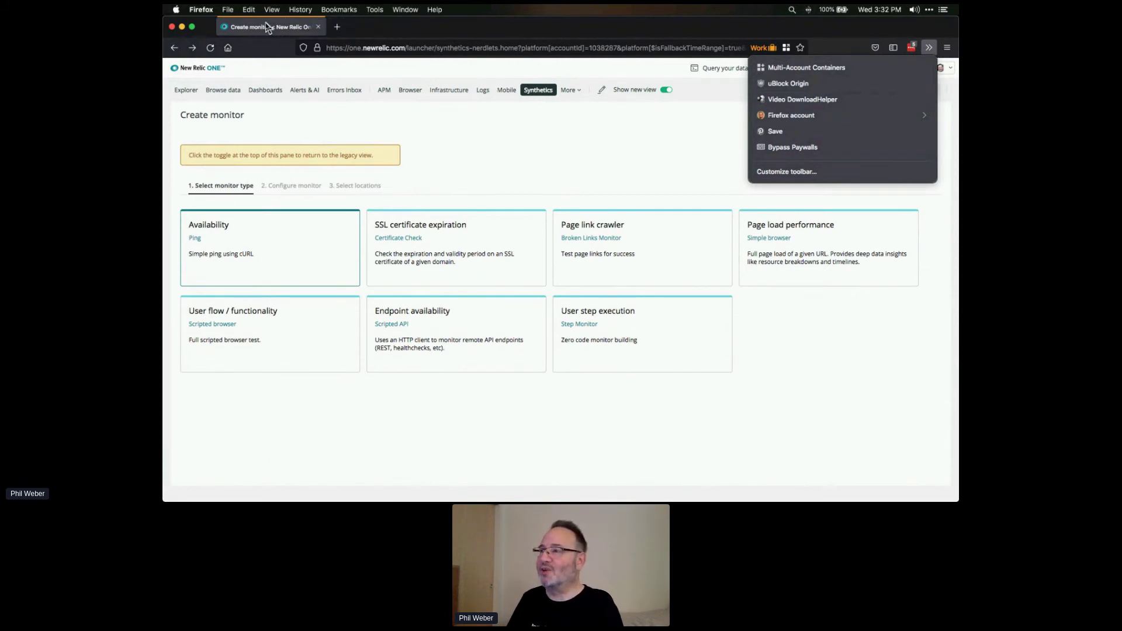
pyautogui.click(795, 69)
pyautogui.click(804, 115)
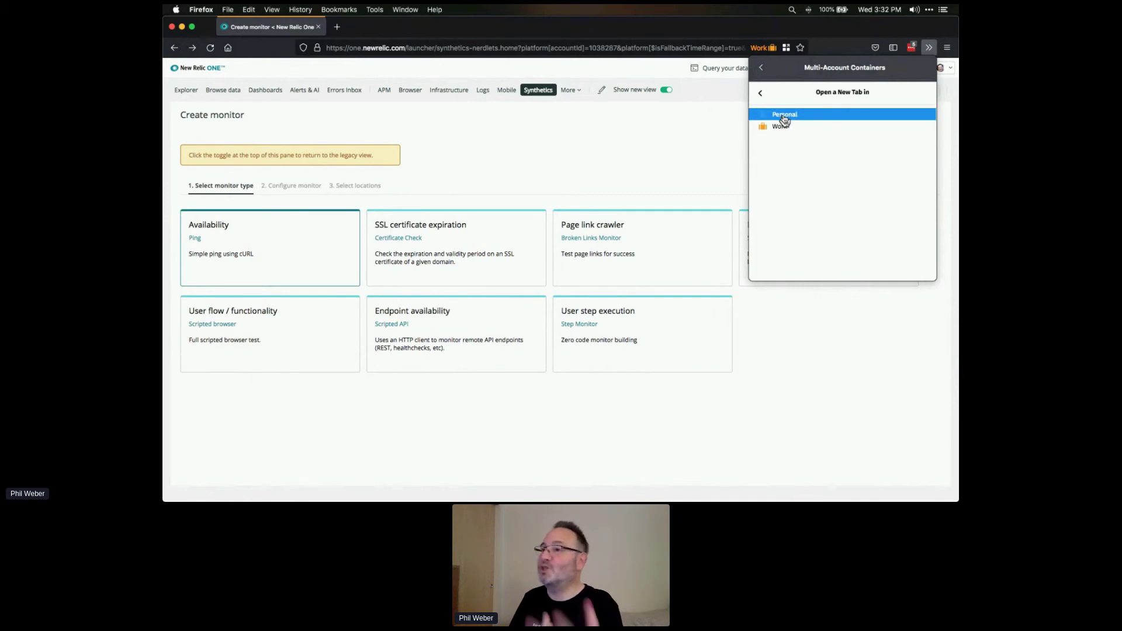
pyautogui.click(795, 121)
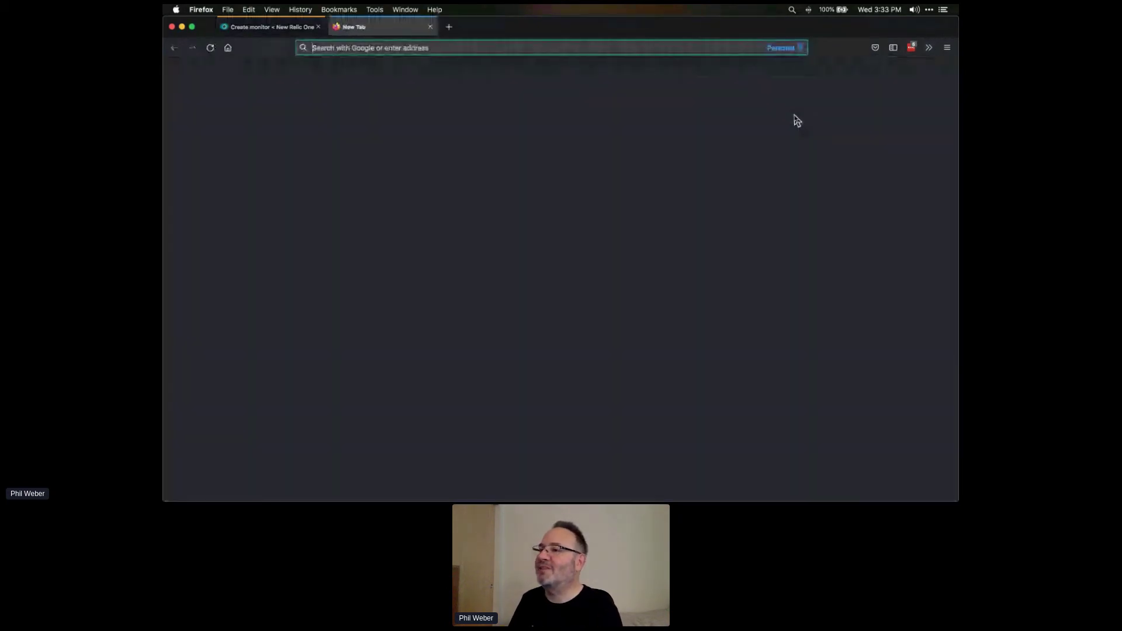
# - Load login.newrelic.com/login in the Personal tab and click into its Email field
pyautogui.write('l')
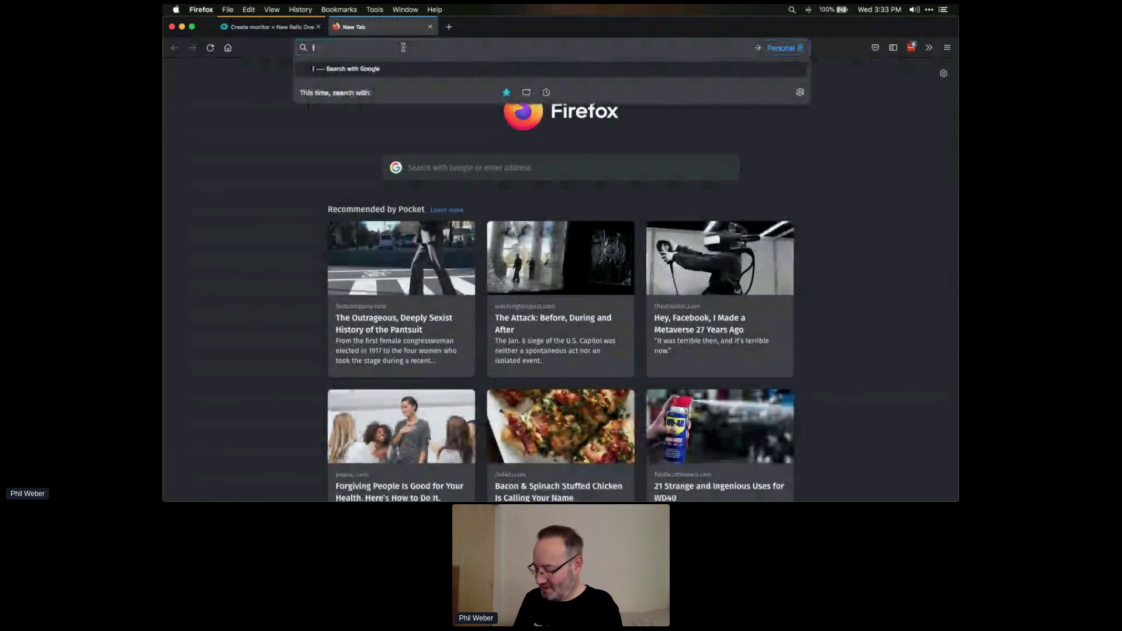
pyautogui.write('ogin.newrelic.com/l')
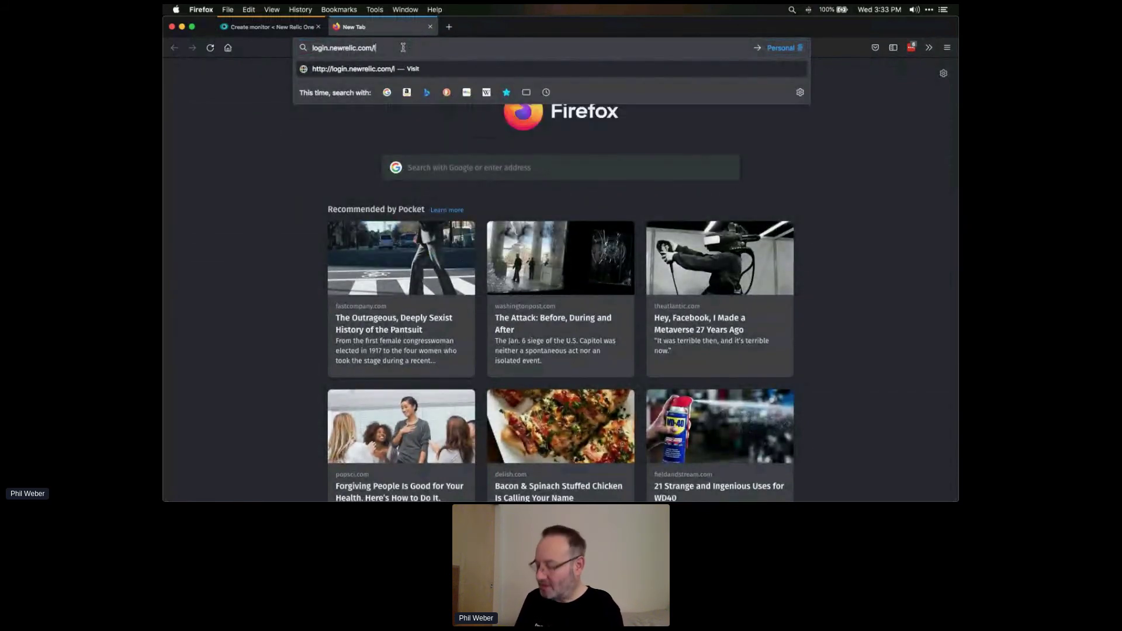
pyautogui.write('ogin')
pyautogui.press('Return')
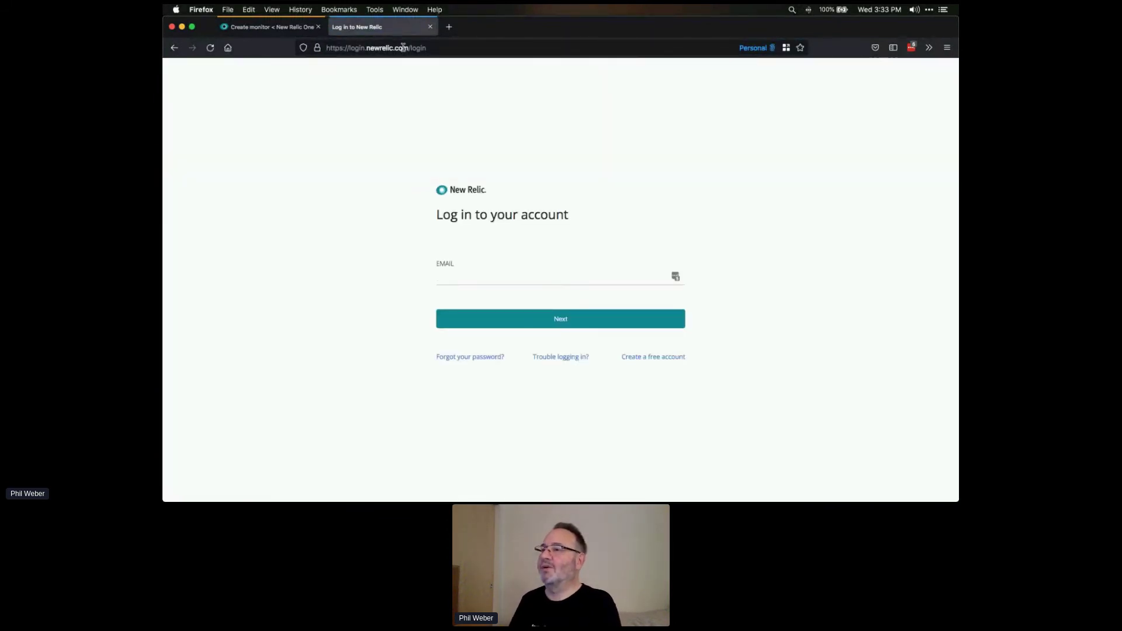
pyautogui.click(255, 33)
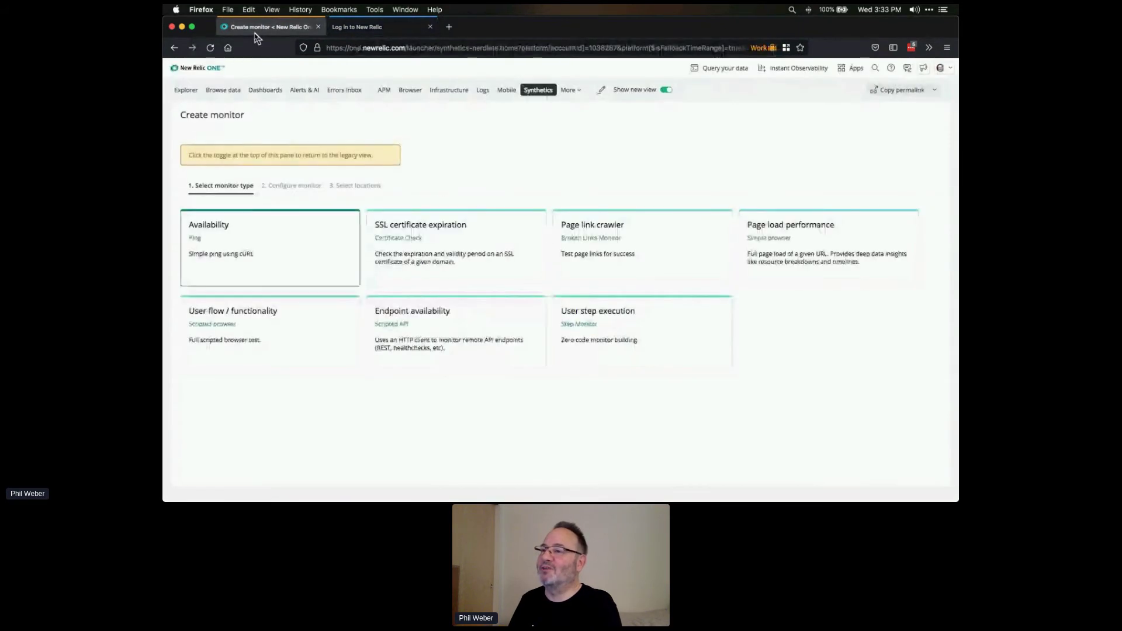
pyautogui.click(374, 33)
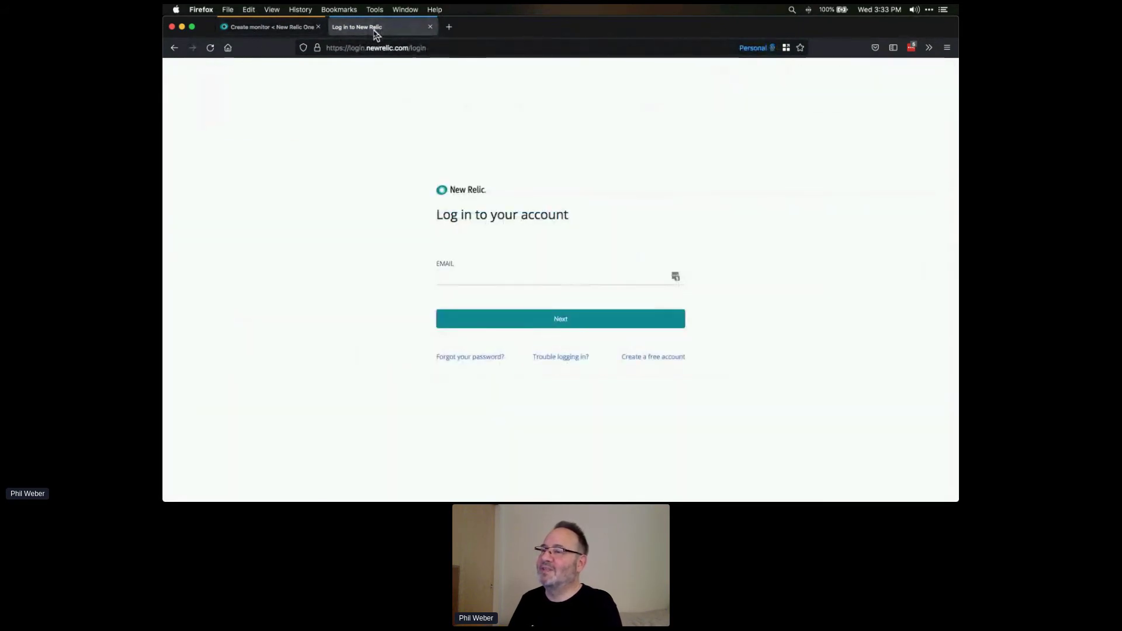
pyautogui.click(506, 271)
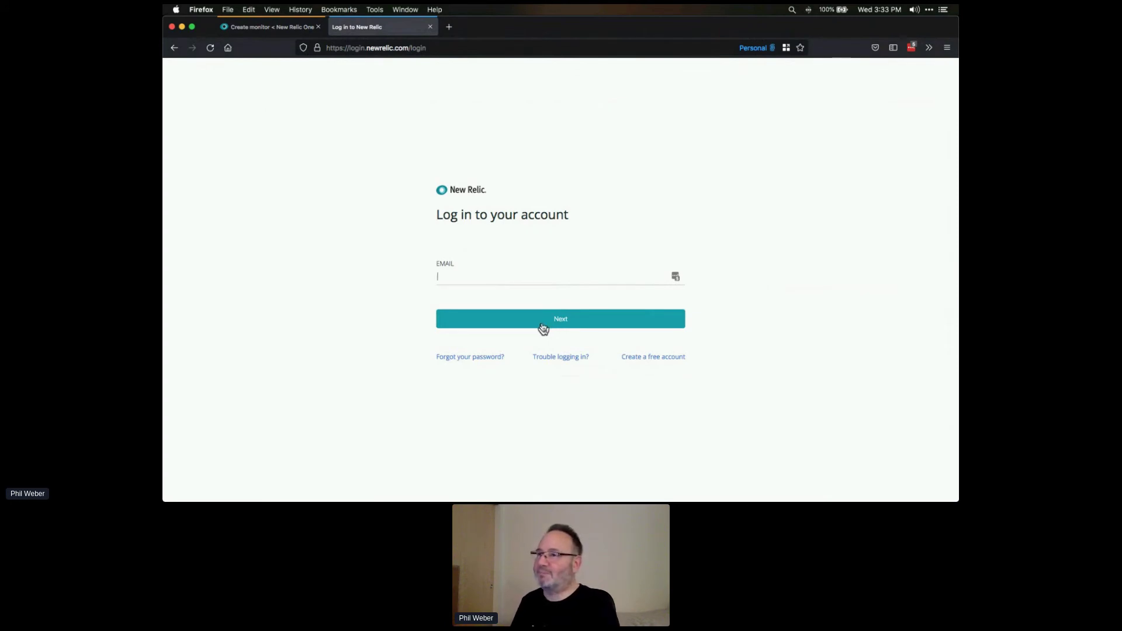
pyautogui.click(258, 27)
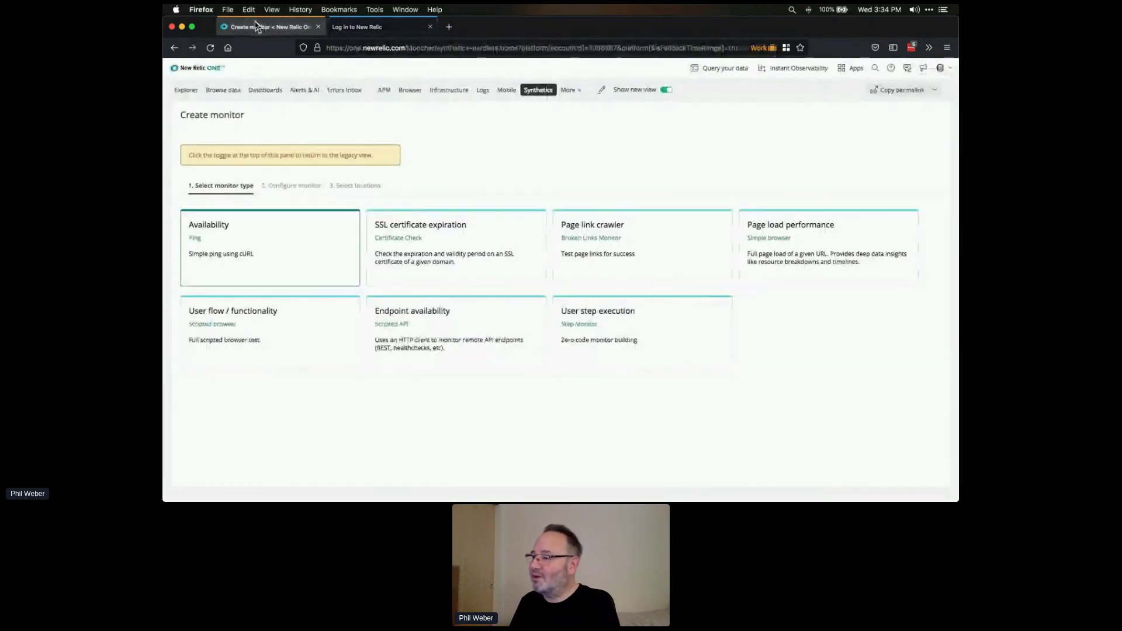
# - Create a User step execution monitor named after the presenter, checking every 1 hr
pyautogui.click(568, 330)
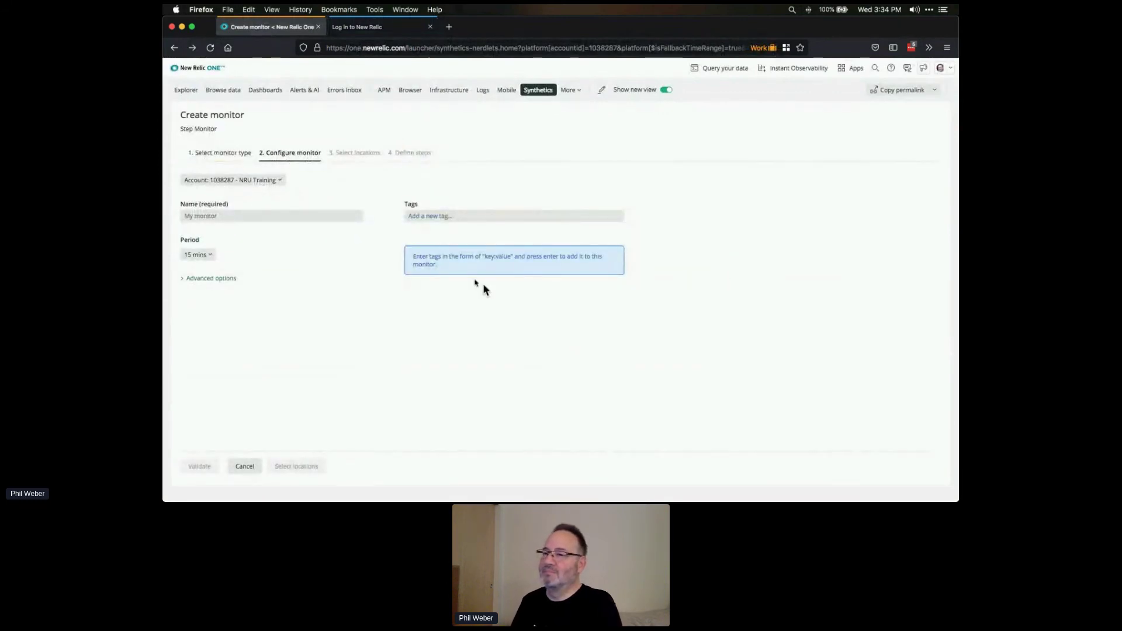
pyautogui.click(268, 215)
pyautogui.write("Phil's S")
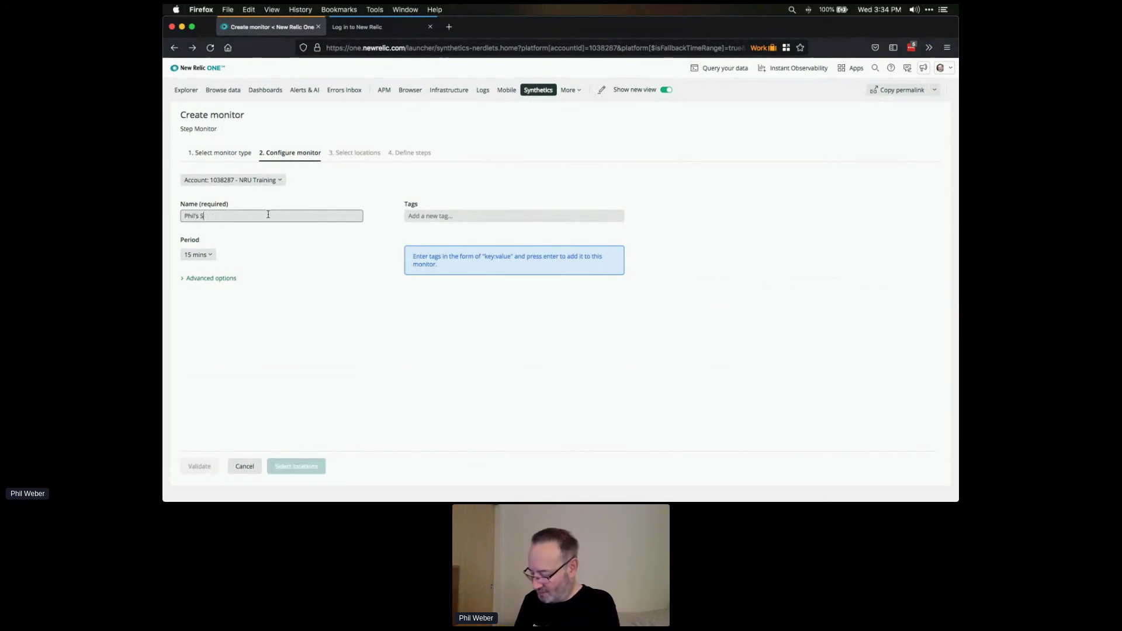
pyautogui.write('tep Monitor')
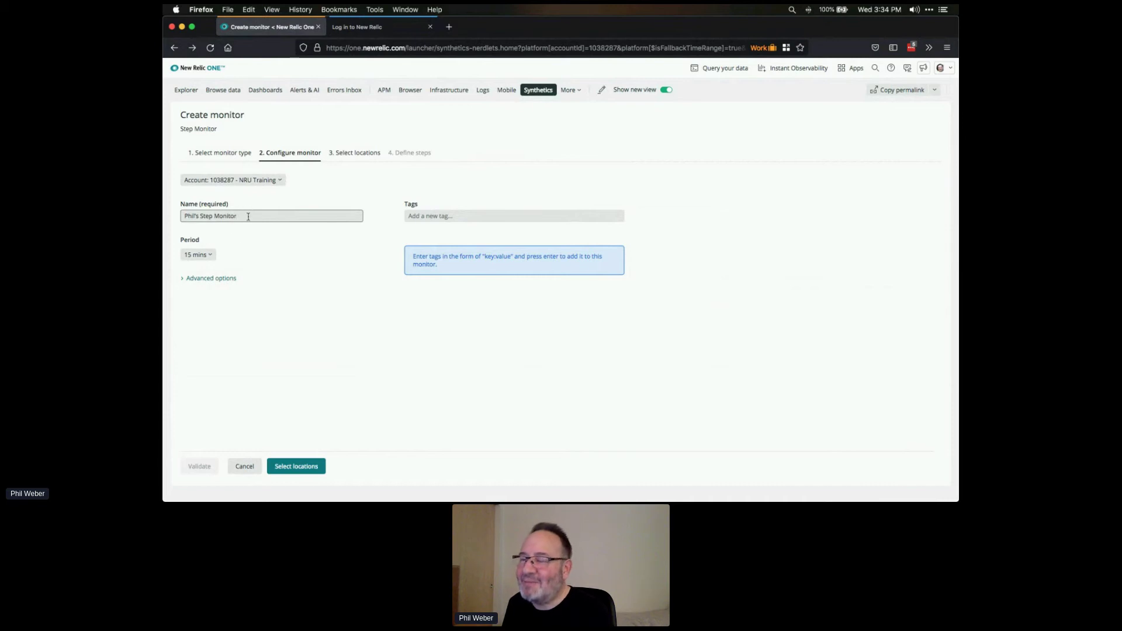
pyautogui.click(214, 259)
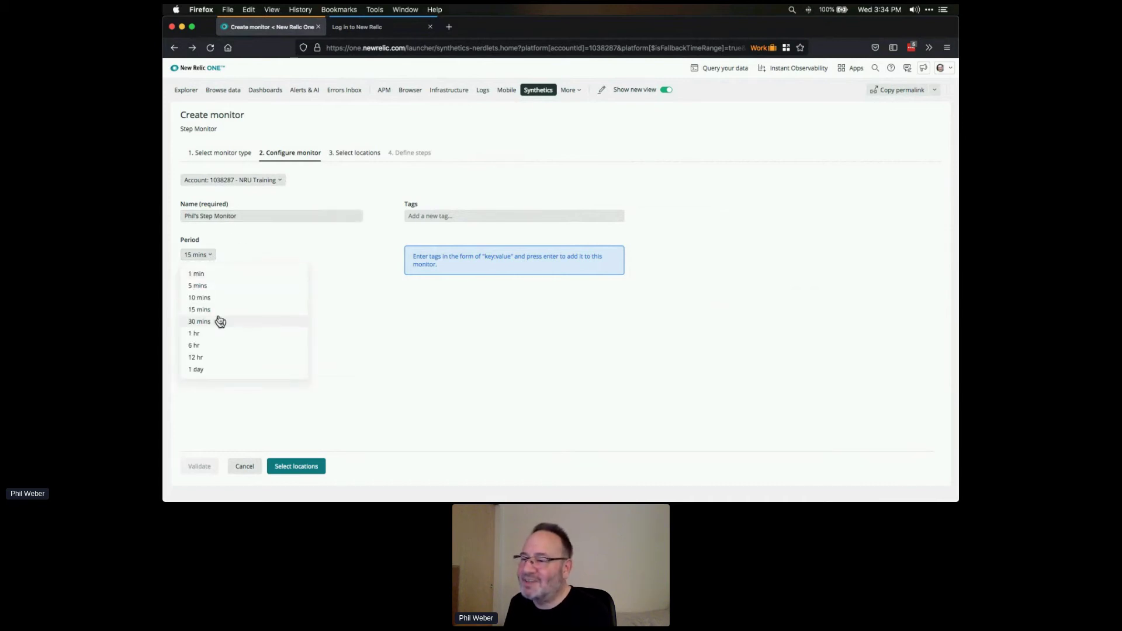
pyautogui.click(208, 335)
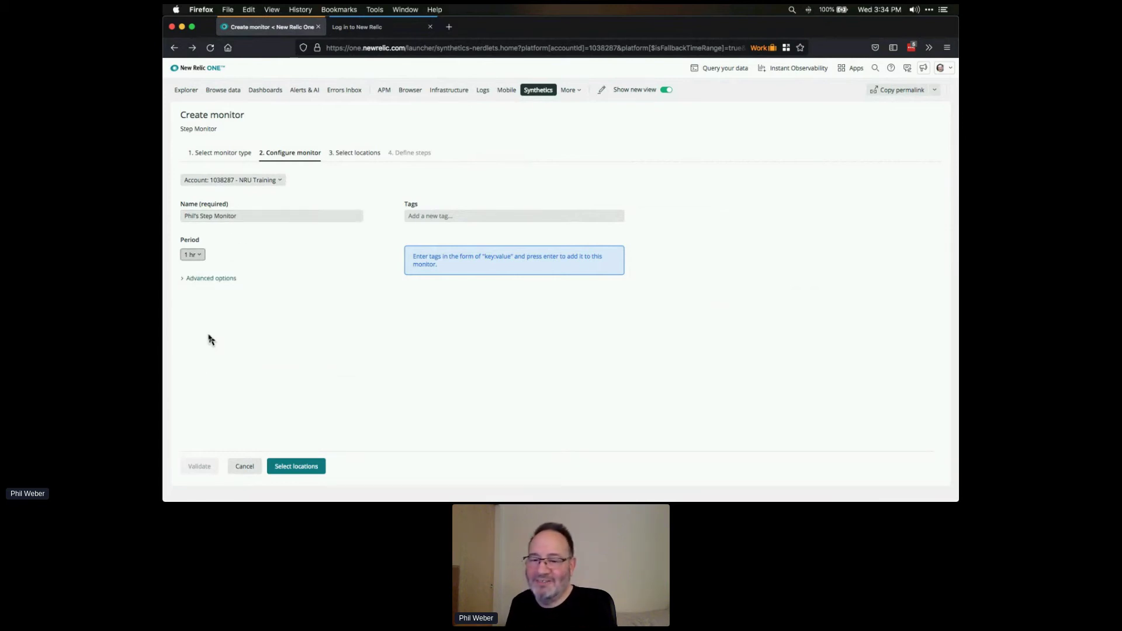
pyautogui.click(302, 472)
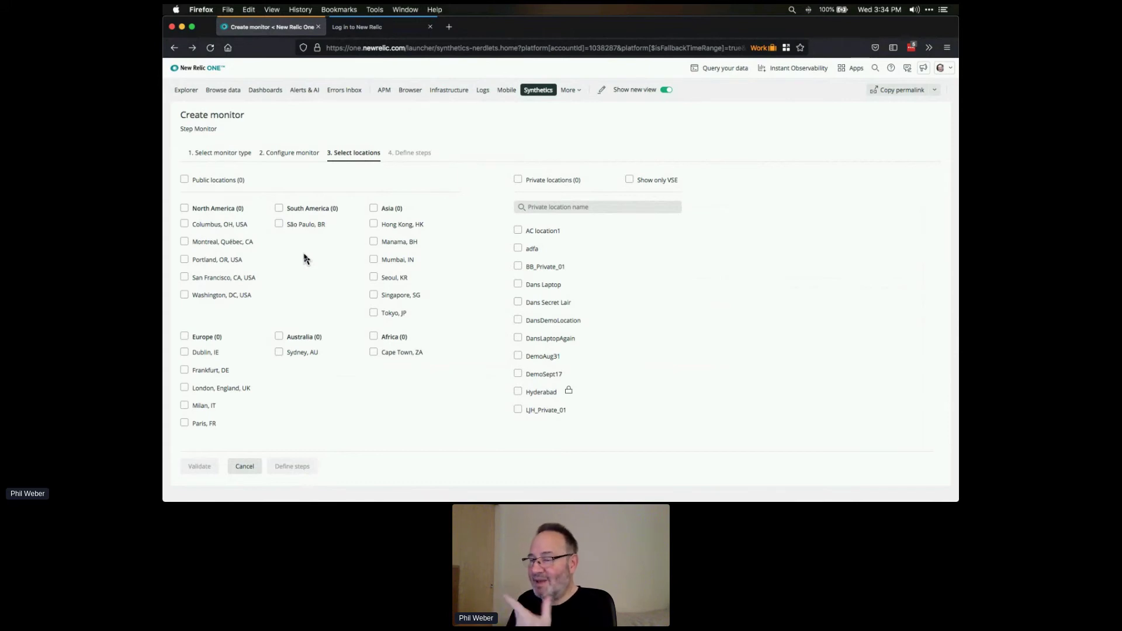
# - Choose Portland, Milan, Paris, Frankfurt and Seoul, KR as public check locations
pyautogui.click(184, 259)
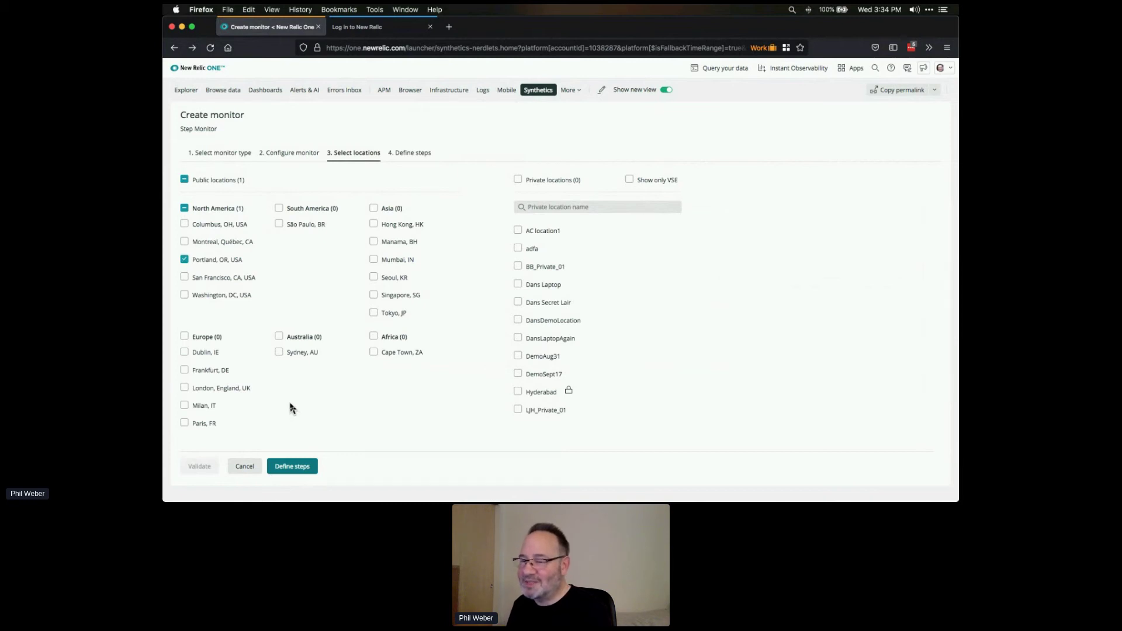
pyautogui.click(185, 406)
pyautogui.click(184, 423)
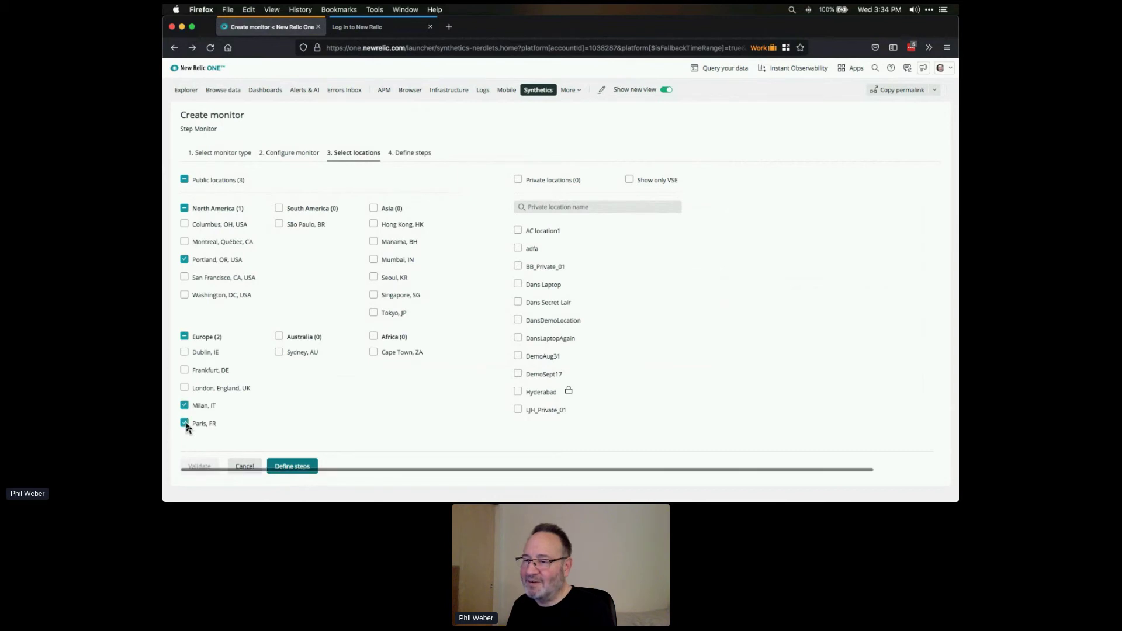
pyautogui.click(184, 370)
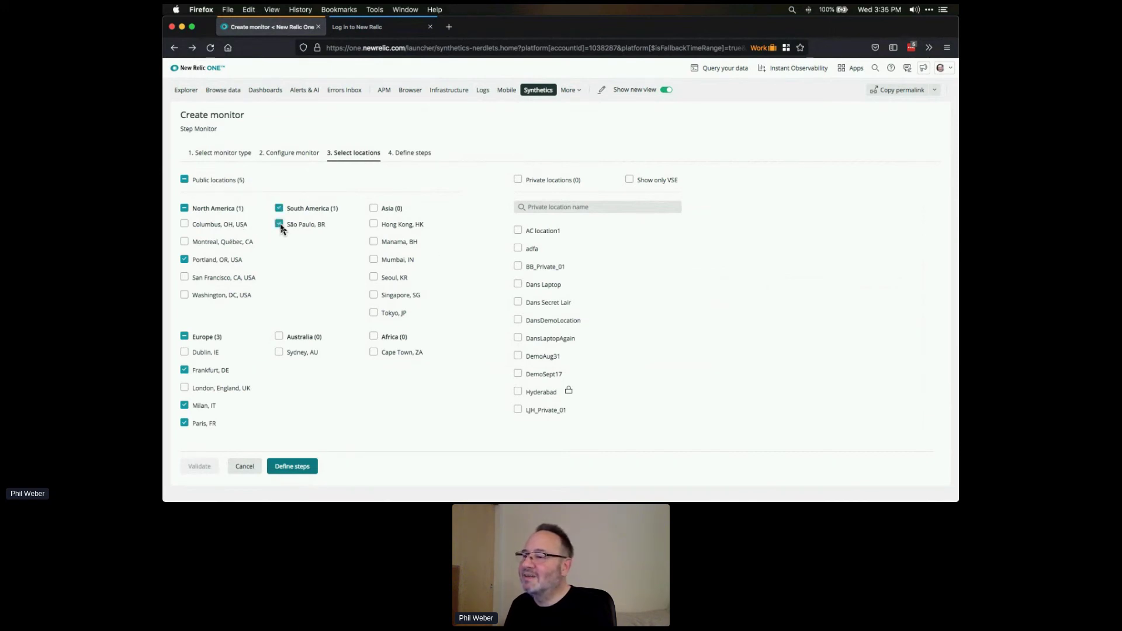
pyautogui.click(374, 279)
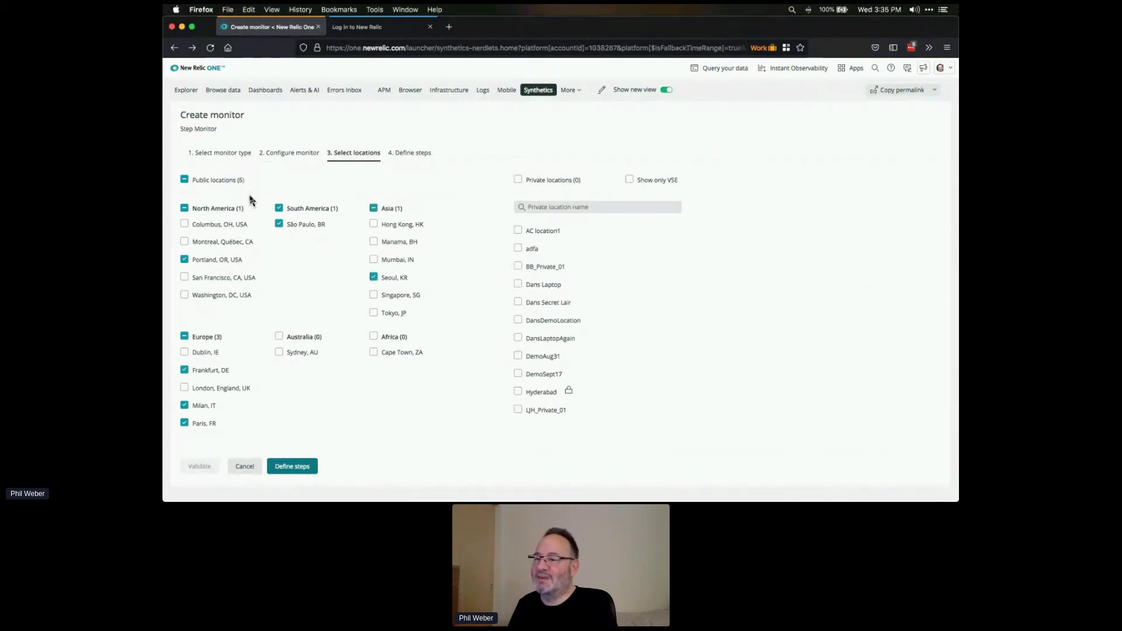
pyautogui.click(305, 474)
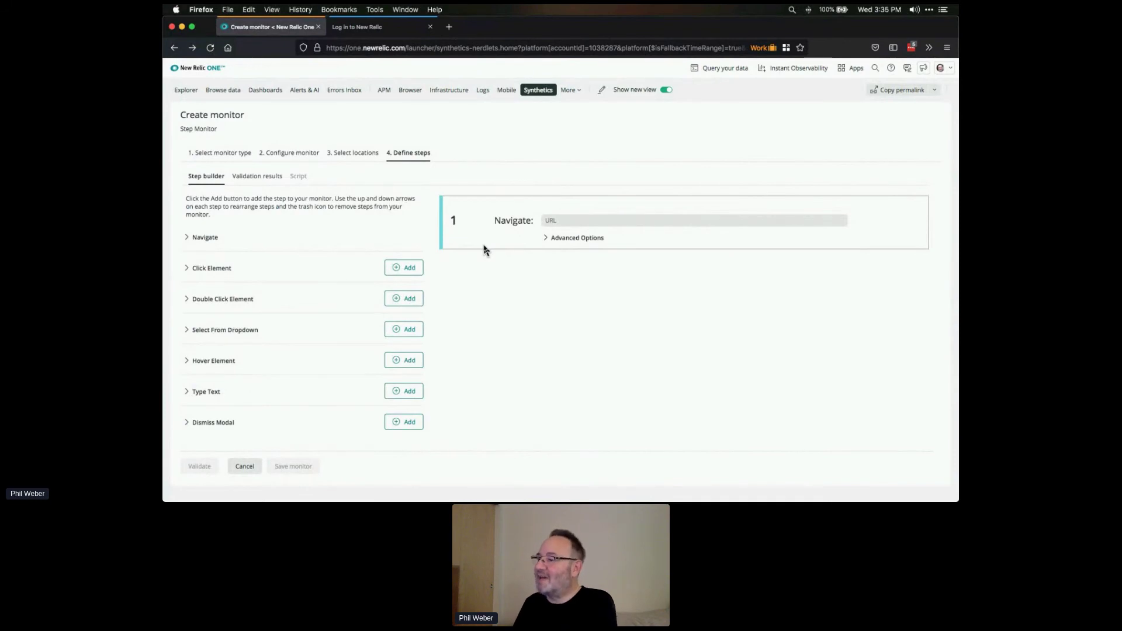
# - Copy the login page URL into the first Navigate step's URL field
pyautogui.click(374, 29)
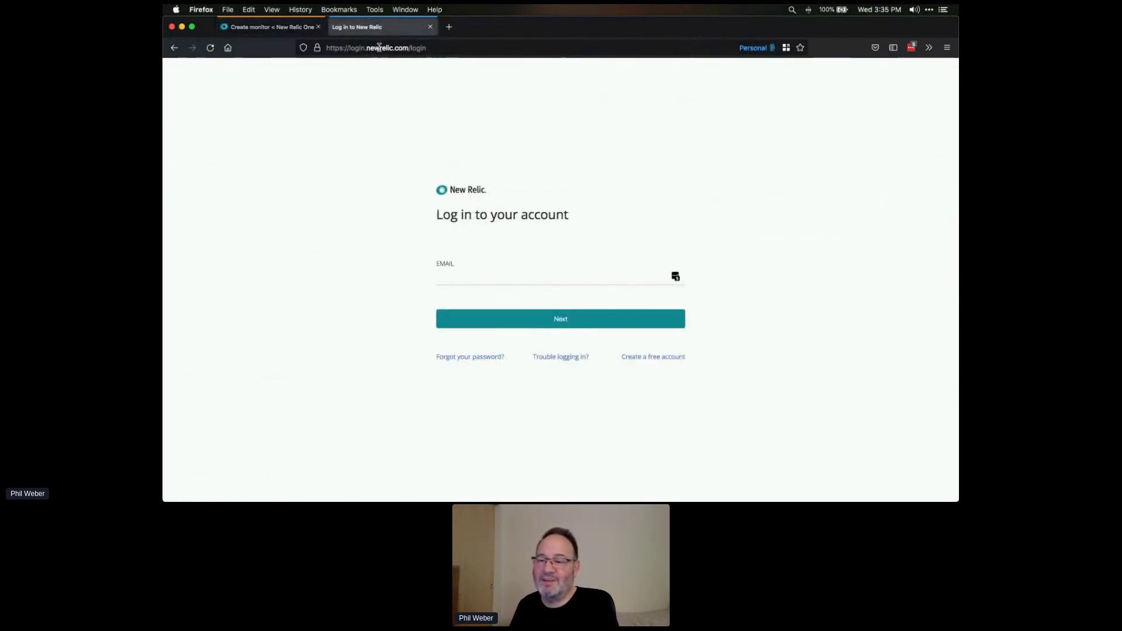
pyautogui.click(379, 48)
pyautogui.press('super+c')
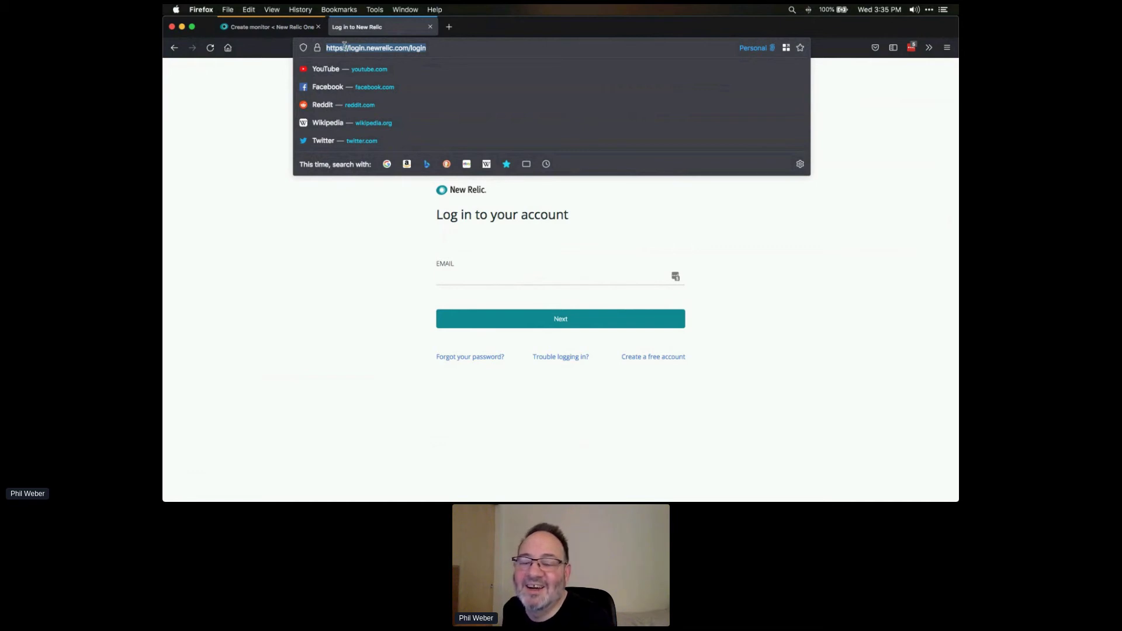
pyautogui.click(311, 29)
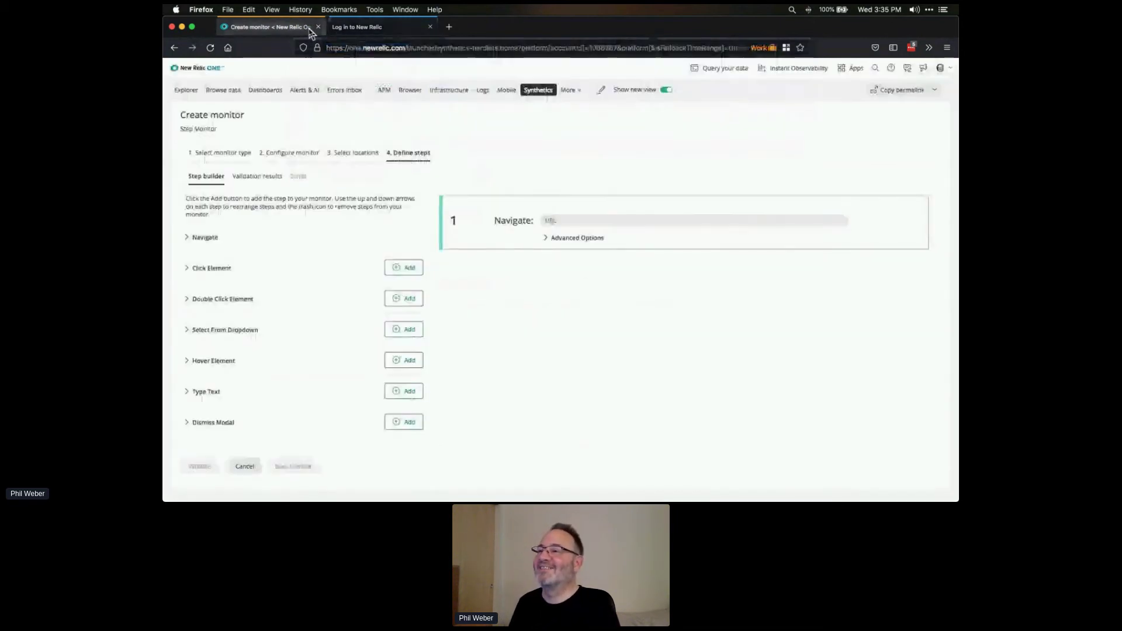
pyautogui.click(594, 222)
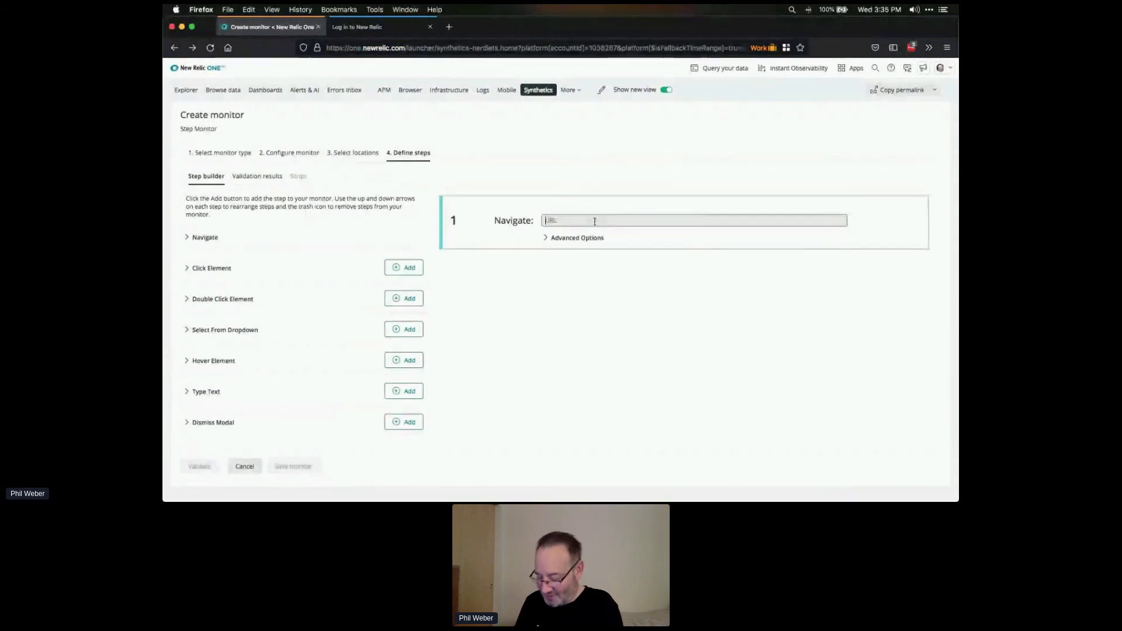
pyautogui.press('super+v')
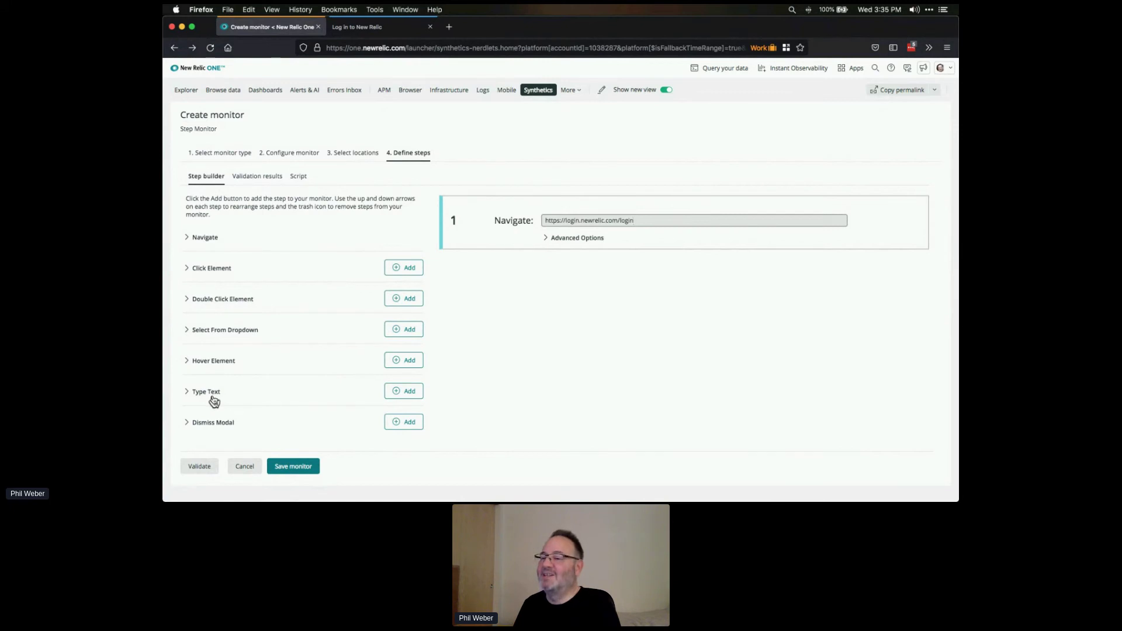
# - Return to the login page and bring up the Email field's context menu
pyautogui.click(368, 27)
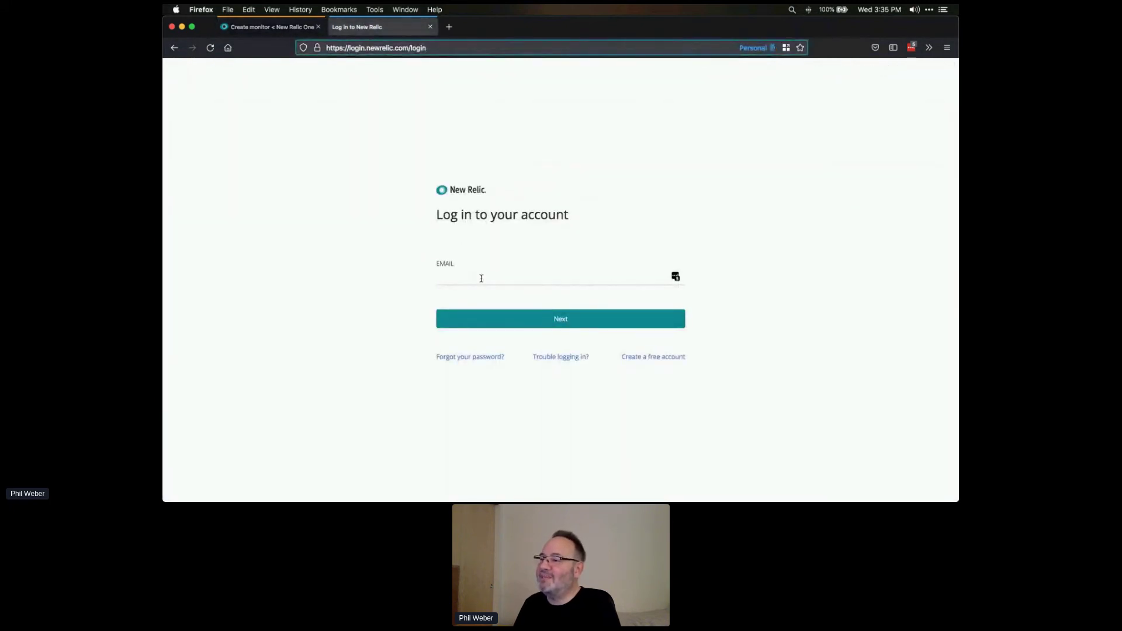
pyautogui.click(265, 32)
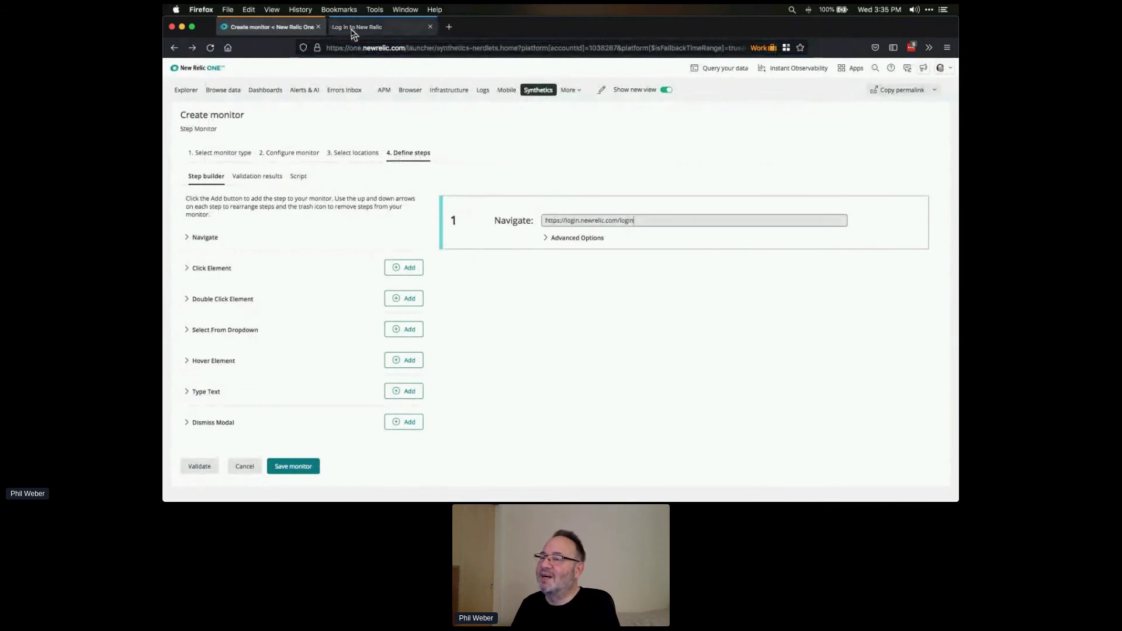
pyautogui.click(352, 28)
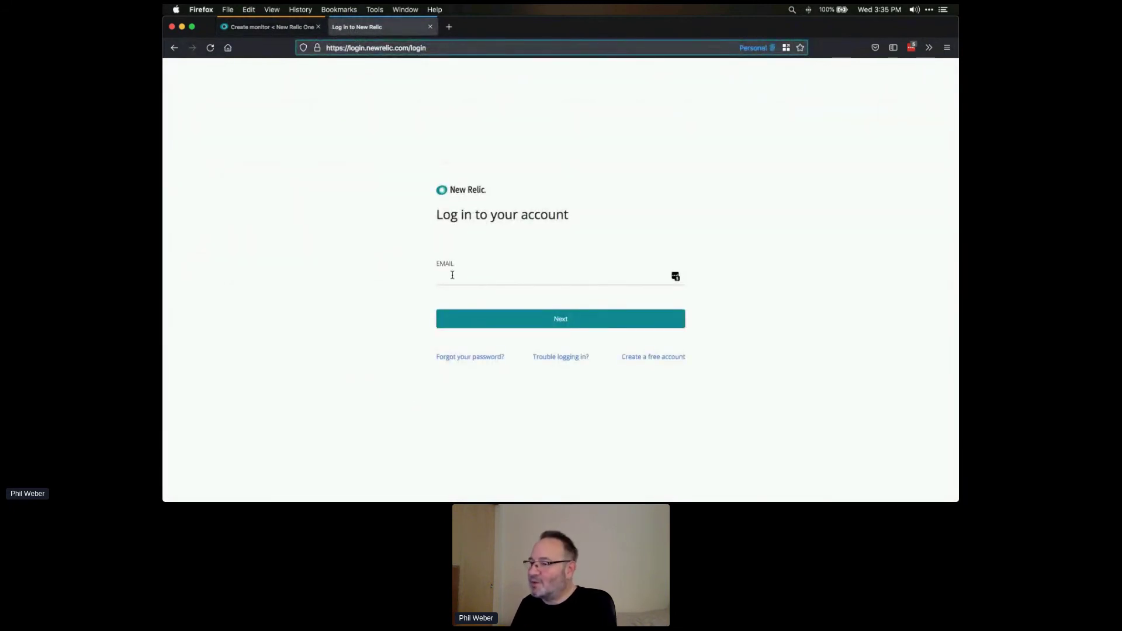
pyautogui.rightClick(453, 277)
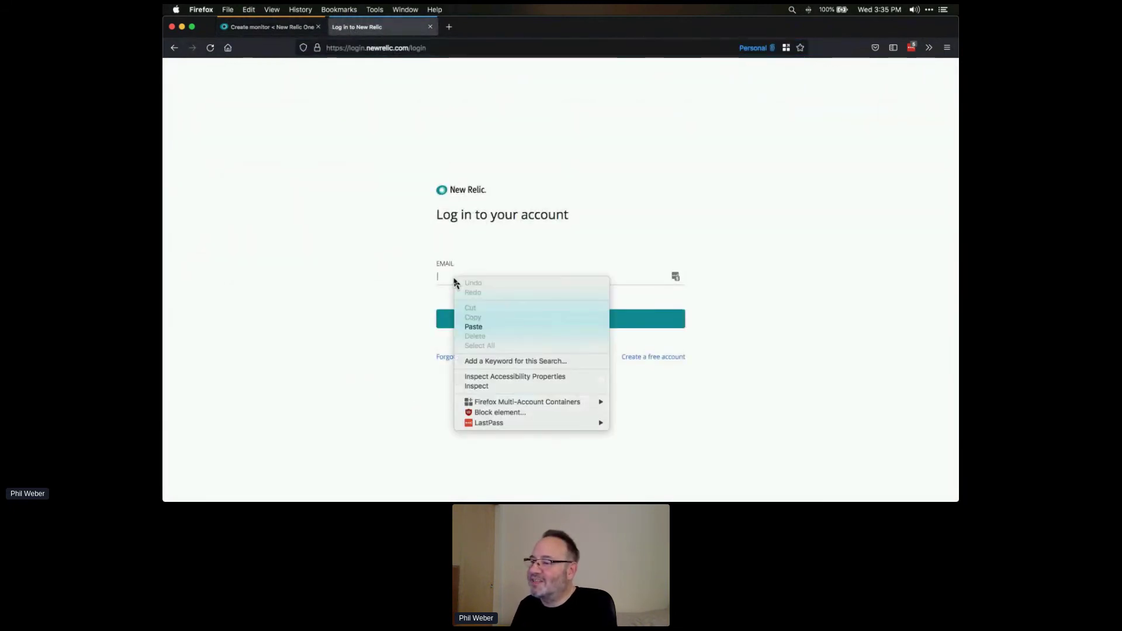
# - Inspect the Email field's HTML to find its element id, login_email
pyautogui.click(508, 387)
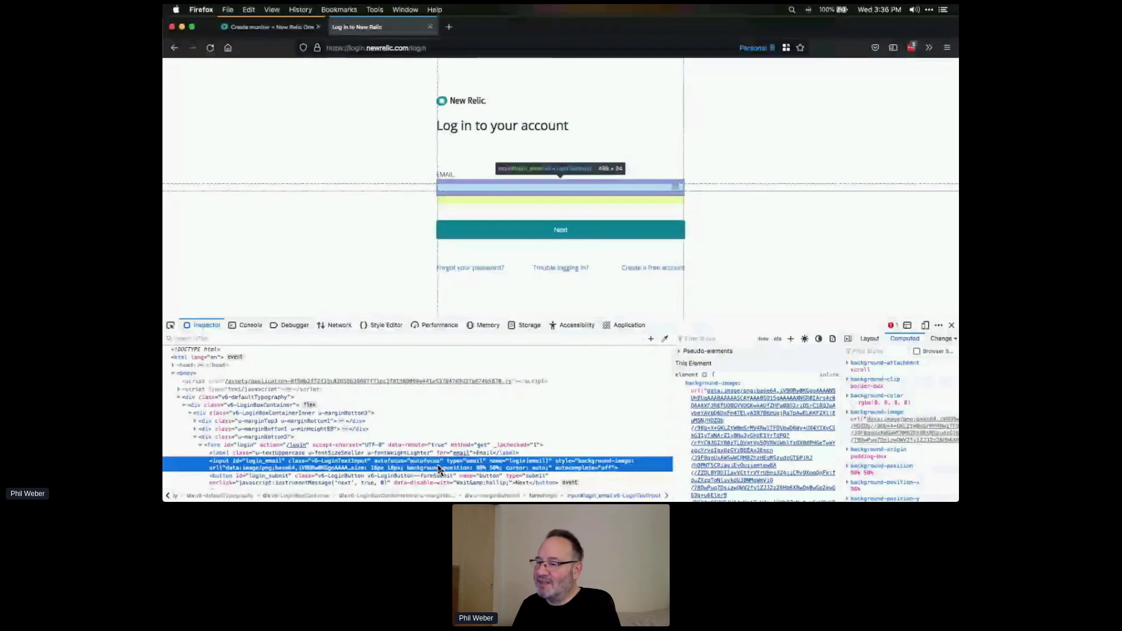
pyautogui.scroll(-2, 439, 467)
pyautogui.scroll(-1, 439, 468)
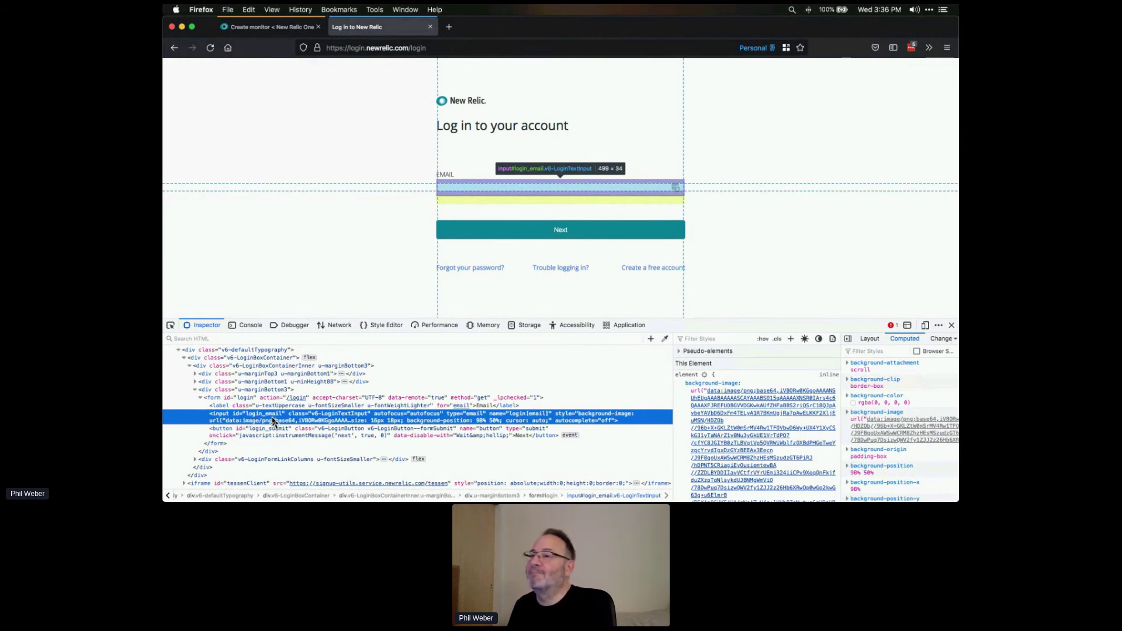
# - Add a Type Text step entering the account e-mail into login_email, plus an empty Click Element step
pyautogui.click(254, 34)
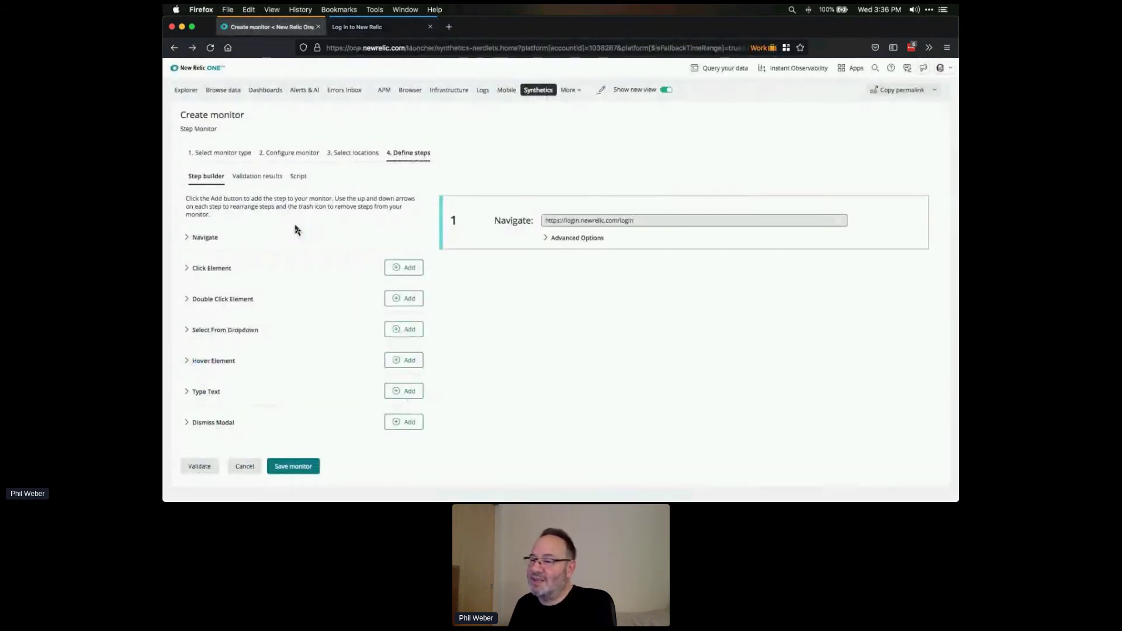
pyautogui.click(401, 397)
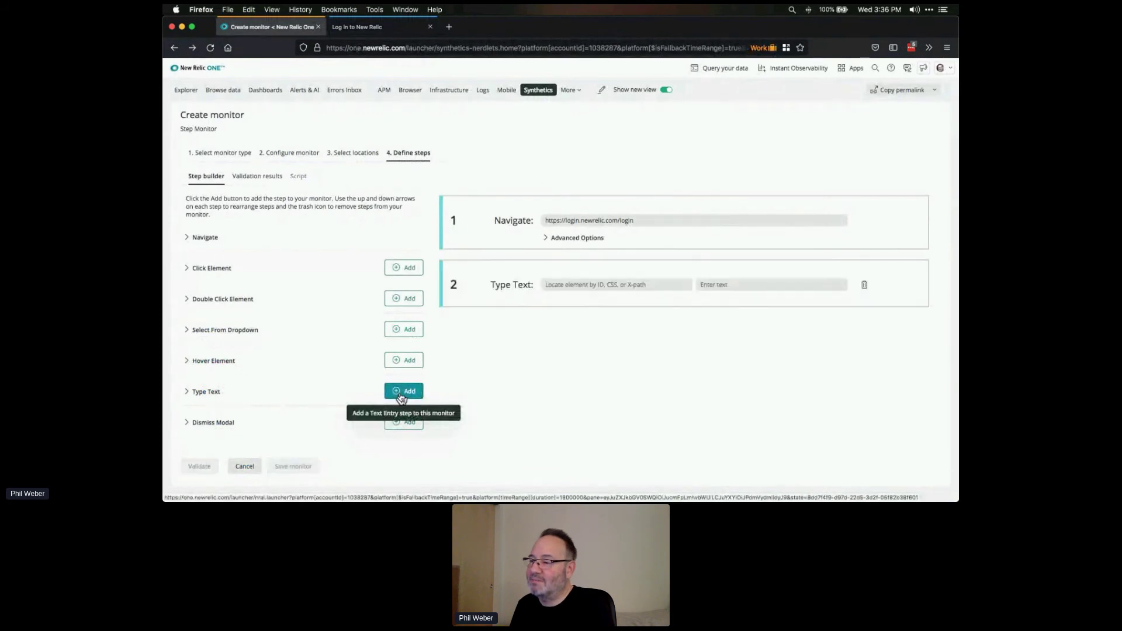
pyautogui.click(586, 284)
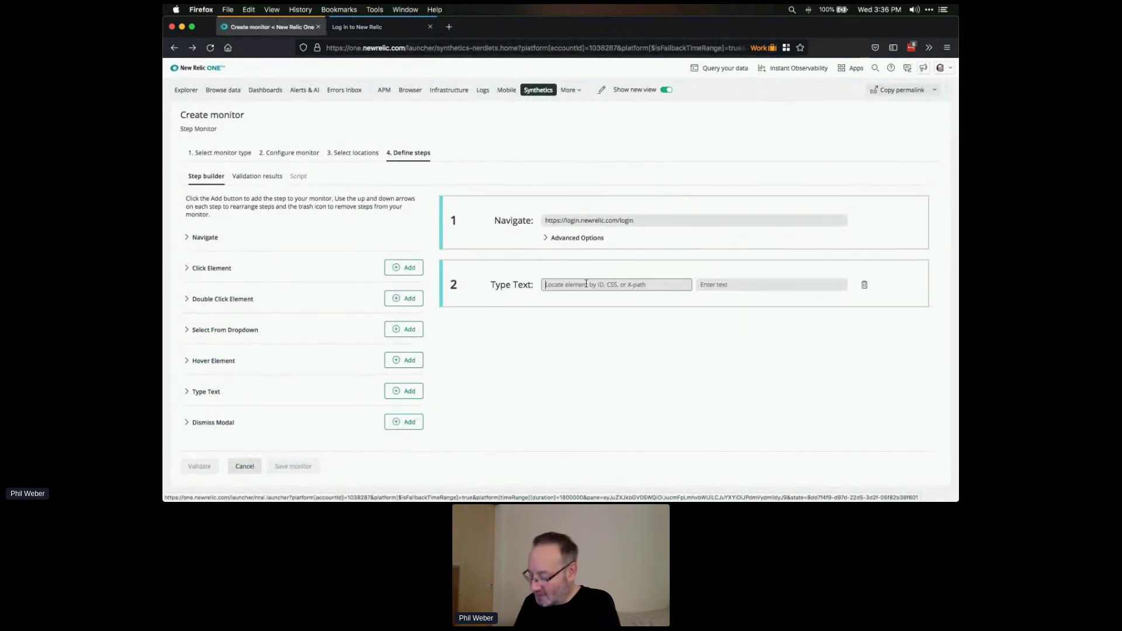
pyautogui.write('login_email')
pyautogui.press('Tab')
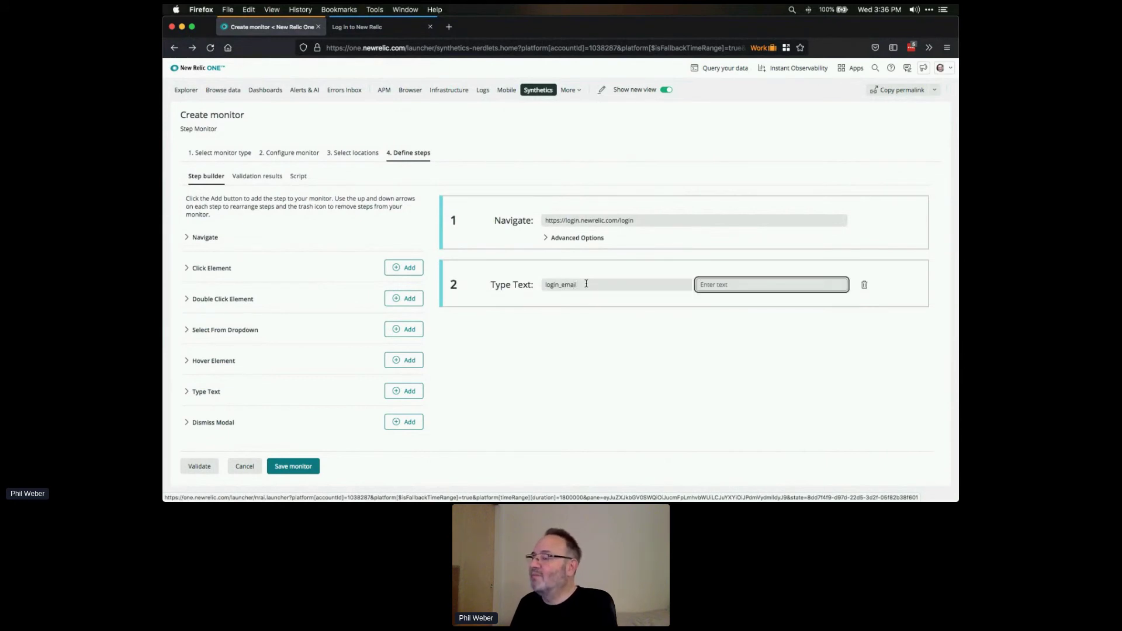
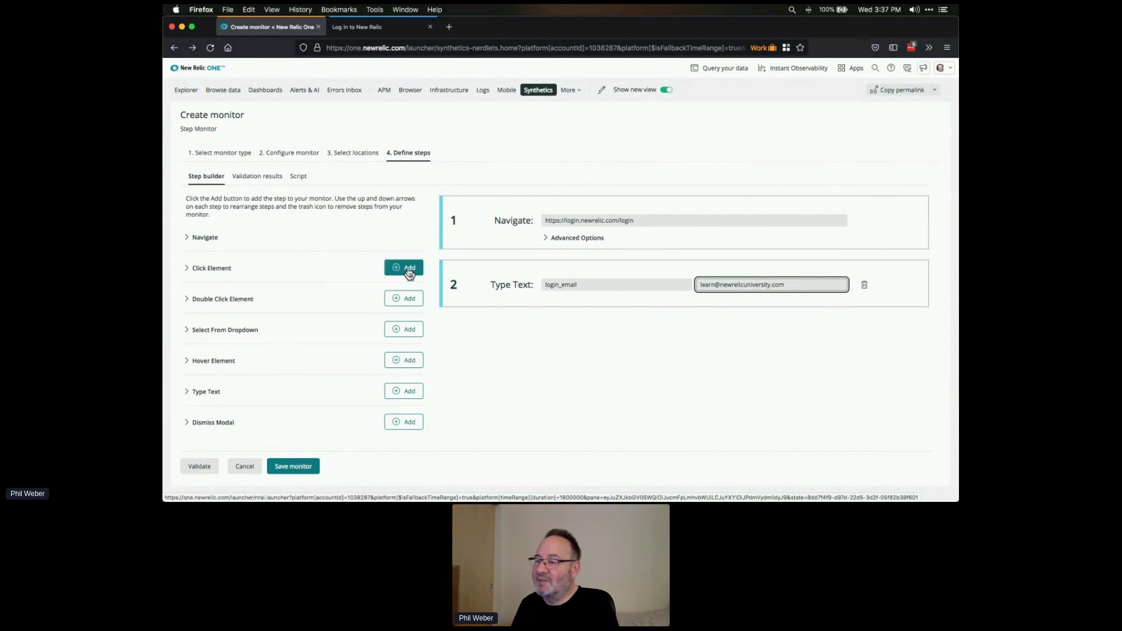
pyautogui.click(387, 271)
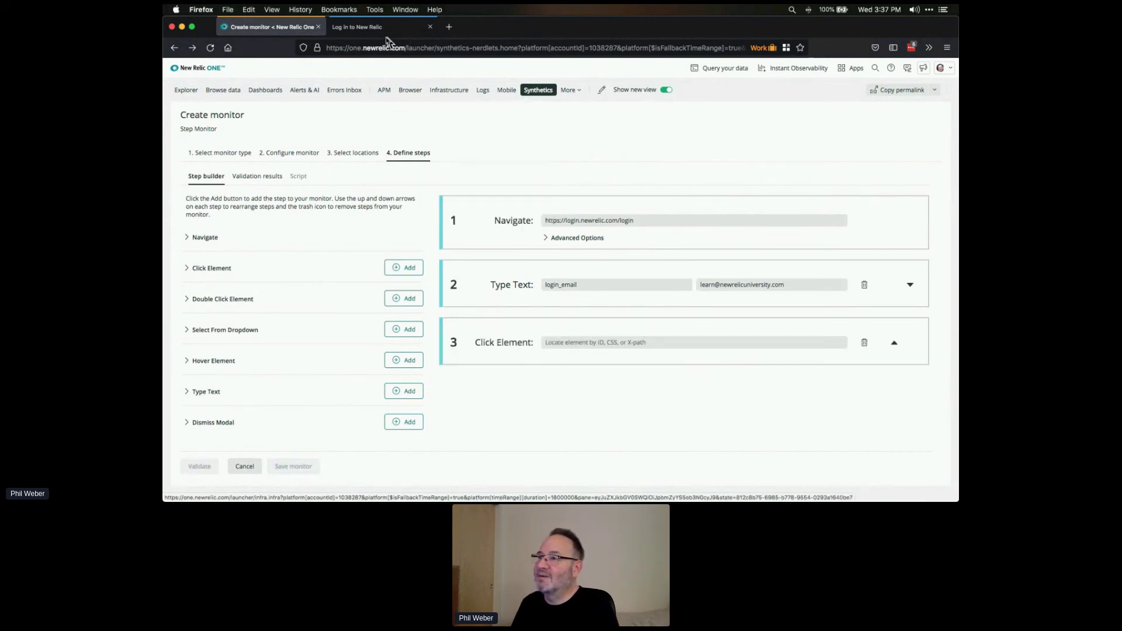
# - Inspect the login page's Next button to find its id
pyautogui.click(358, 26)
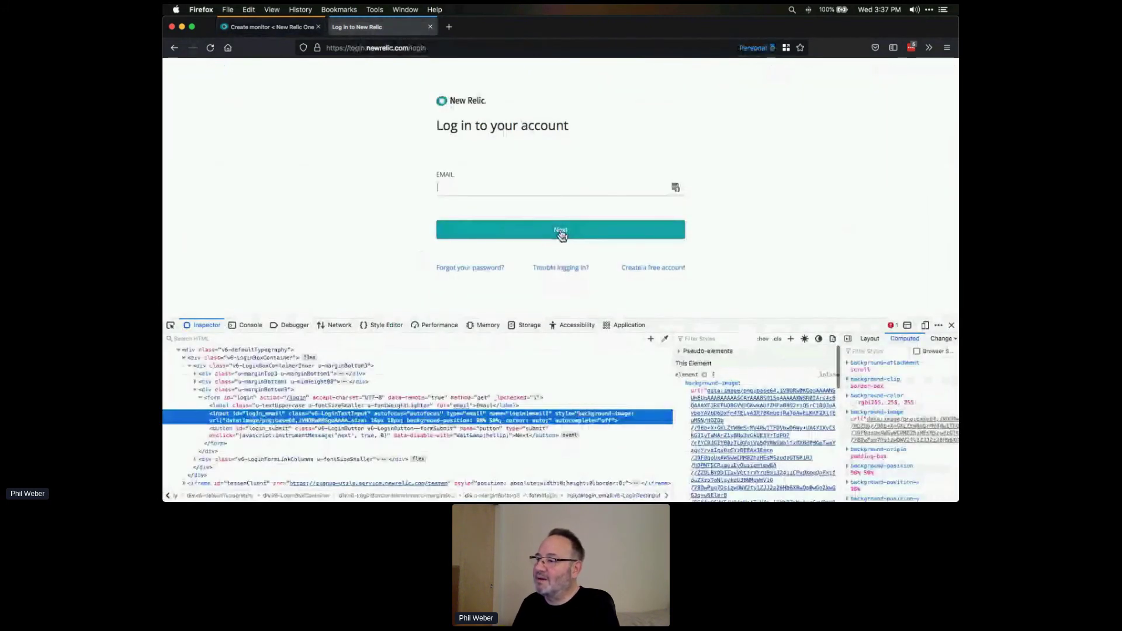
pyautogui.rightClick(564, 231)
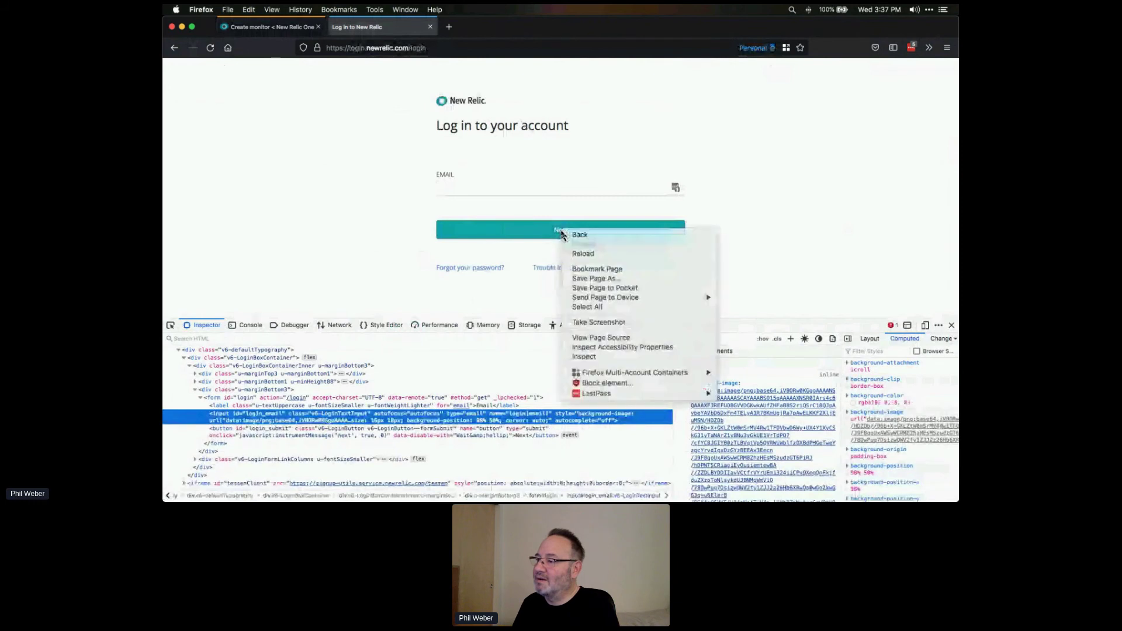
pyautogui.click(602, 357)
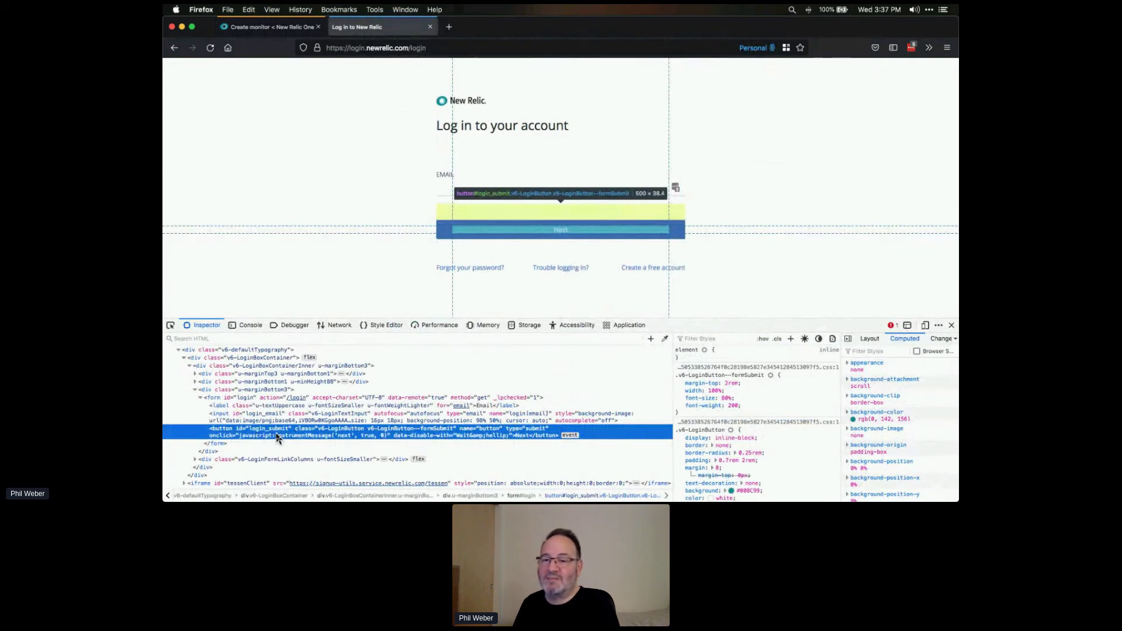
# - Set the Click Element step's locator to login_submit and return to the login page
pyautogui.click(254, 28)
pyautogui.click(608, 344)
pyautogui.write('lo')
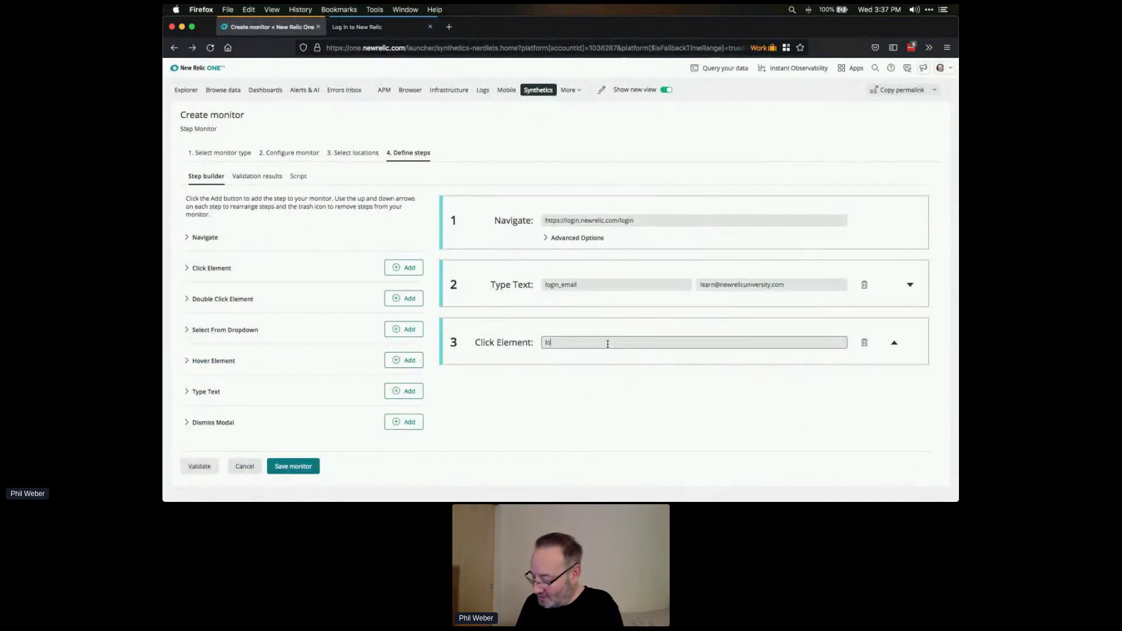
pyautogui.write('gin_submit')
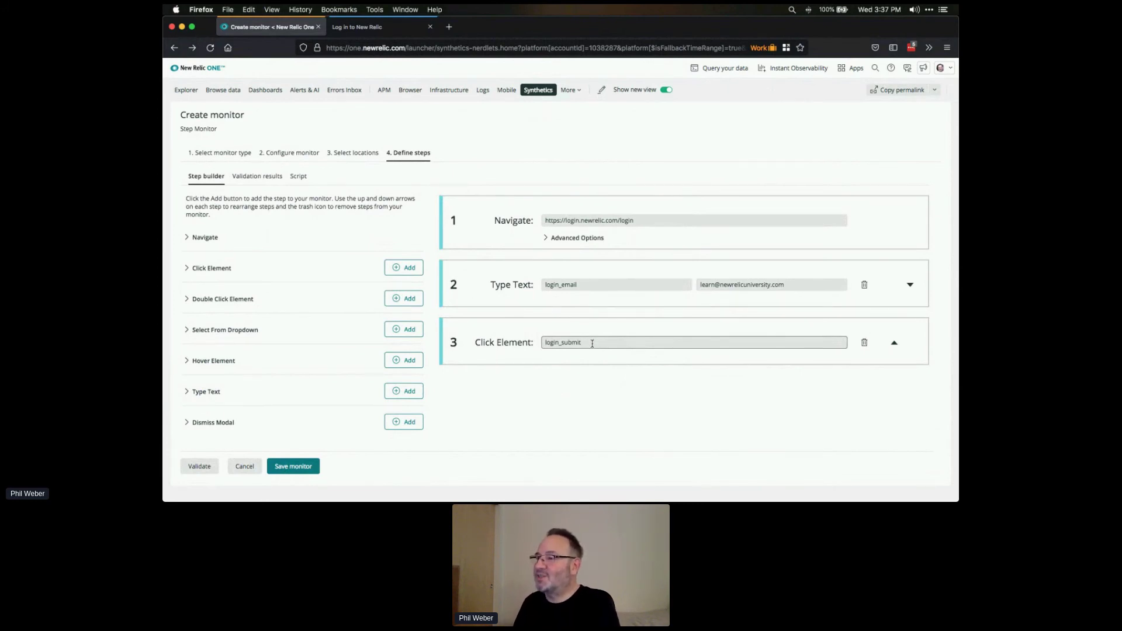
pyautogui.click(410, 28)
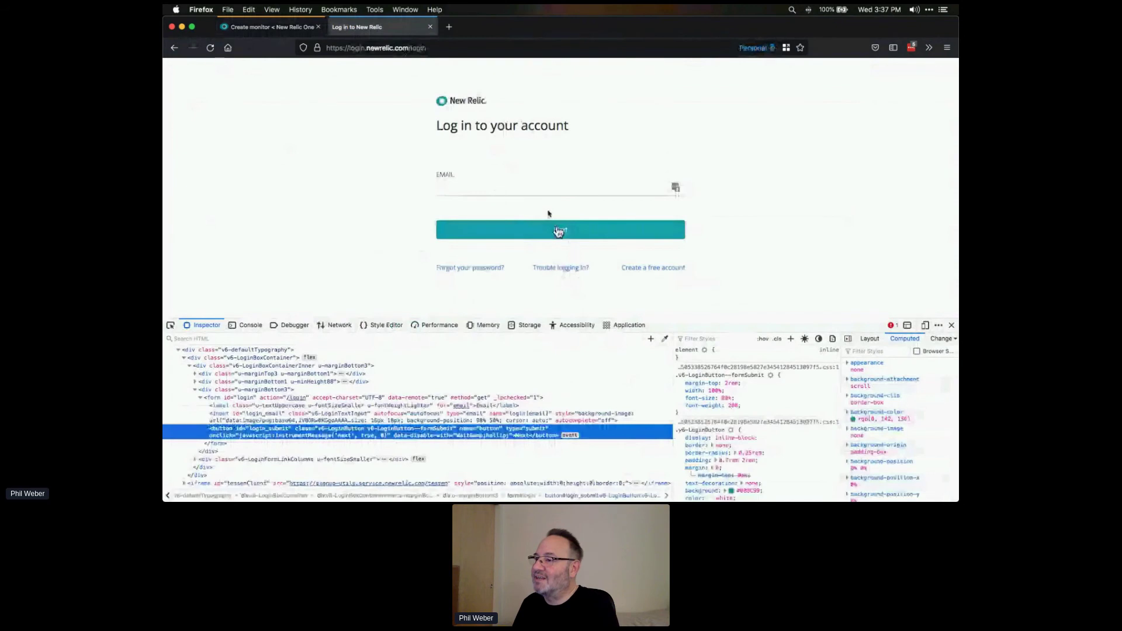
# - Enter the account e-mail on the login page and submit it to reach the password step
pyautogui.click(499, 189)
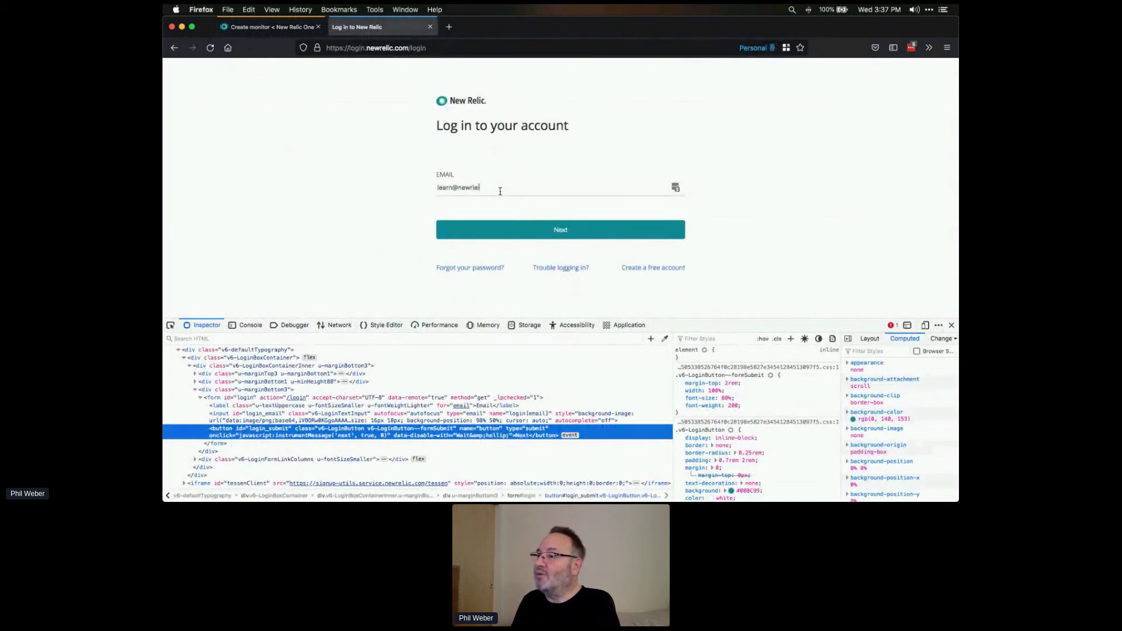
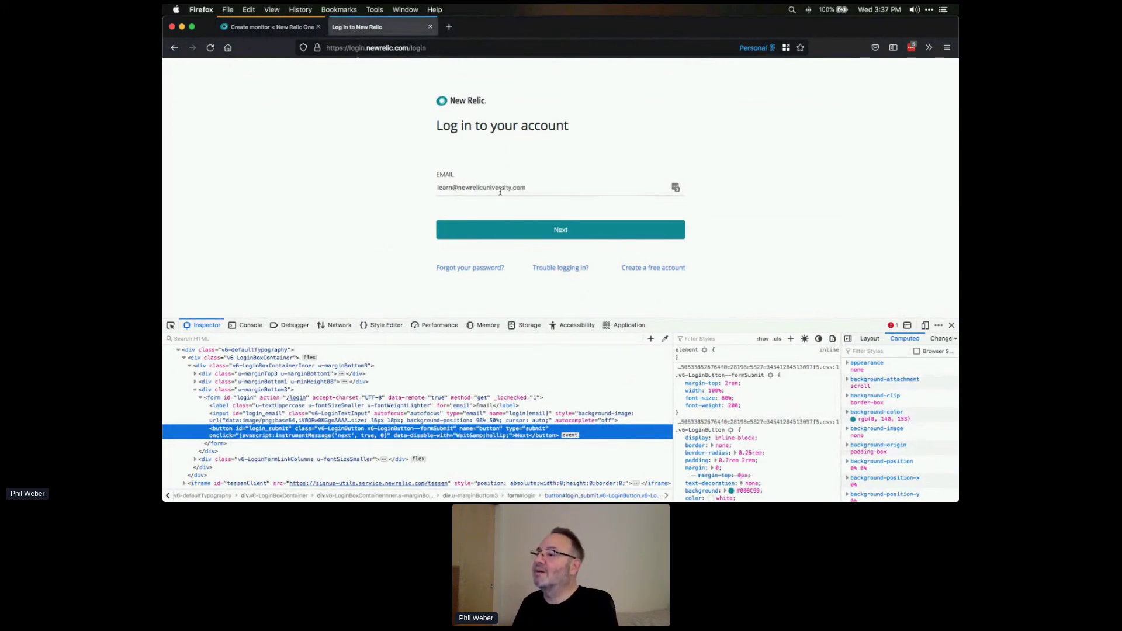
pyautogui.click(587, 235)
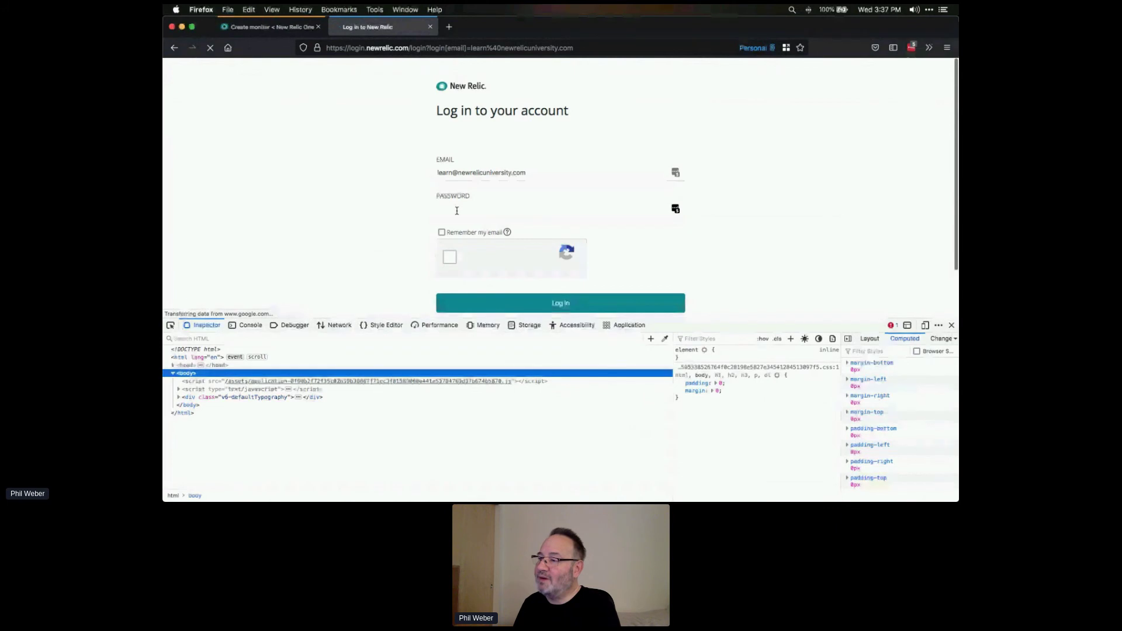
# - Inspect the Password field's markup, then go back to the monitor step builder
pyautogui.rightClick(458, 211)
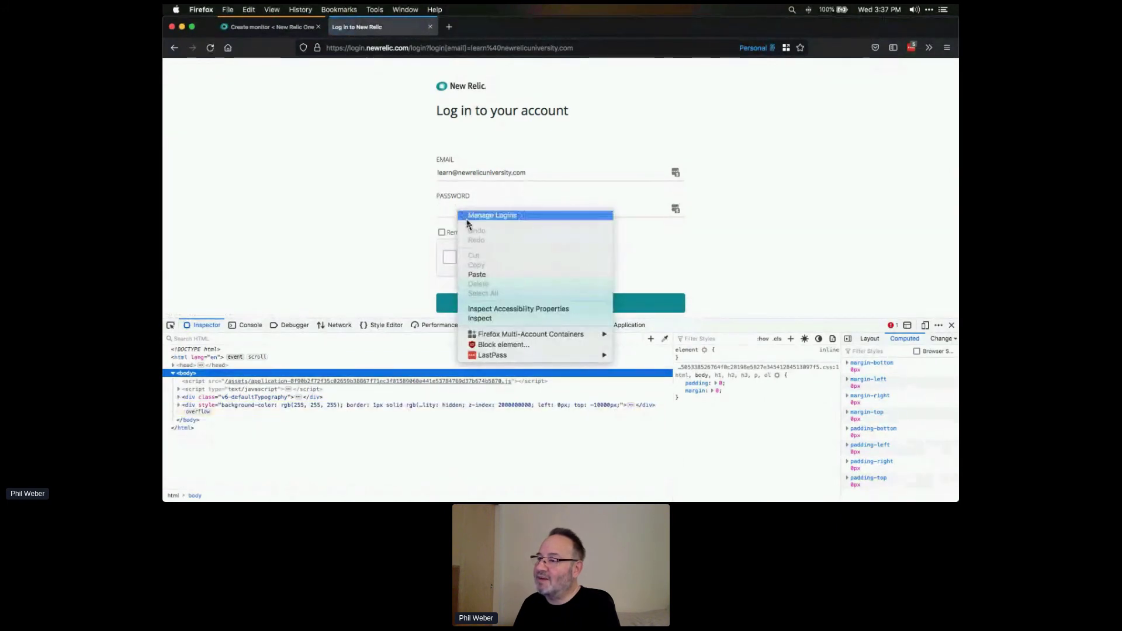
pyautogui.click(486, 325)
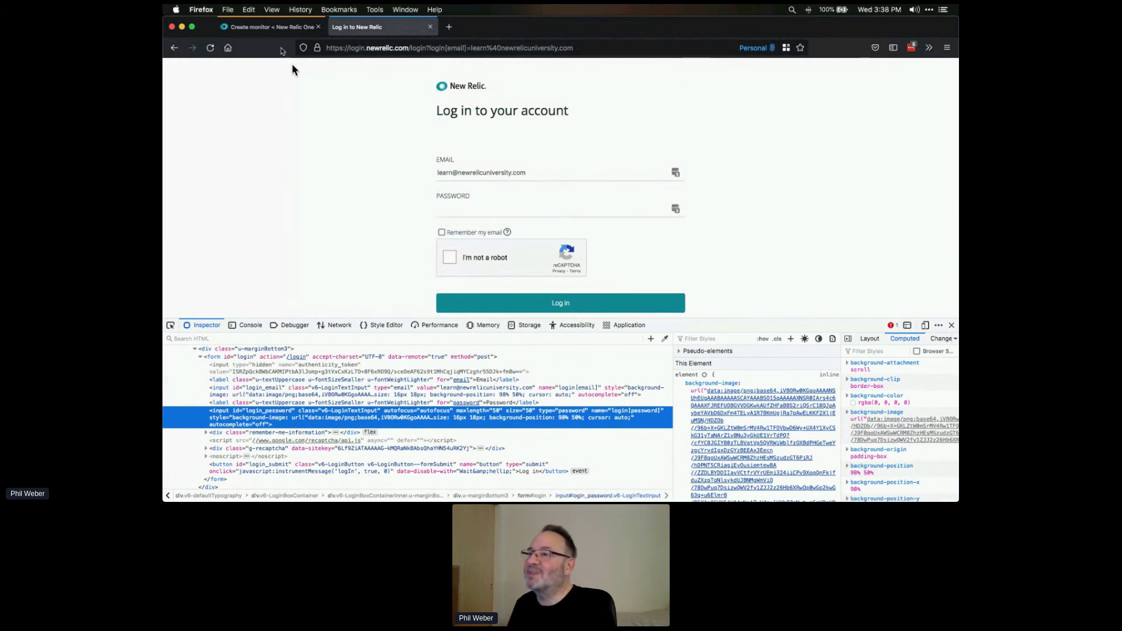
pyautogui.click(284, 27)
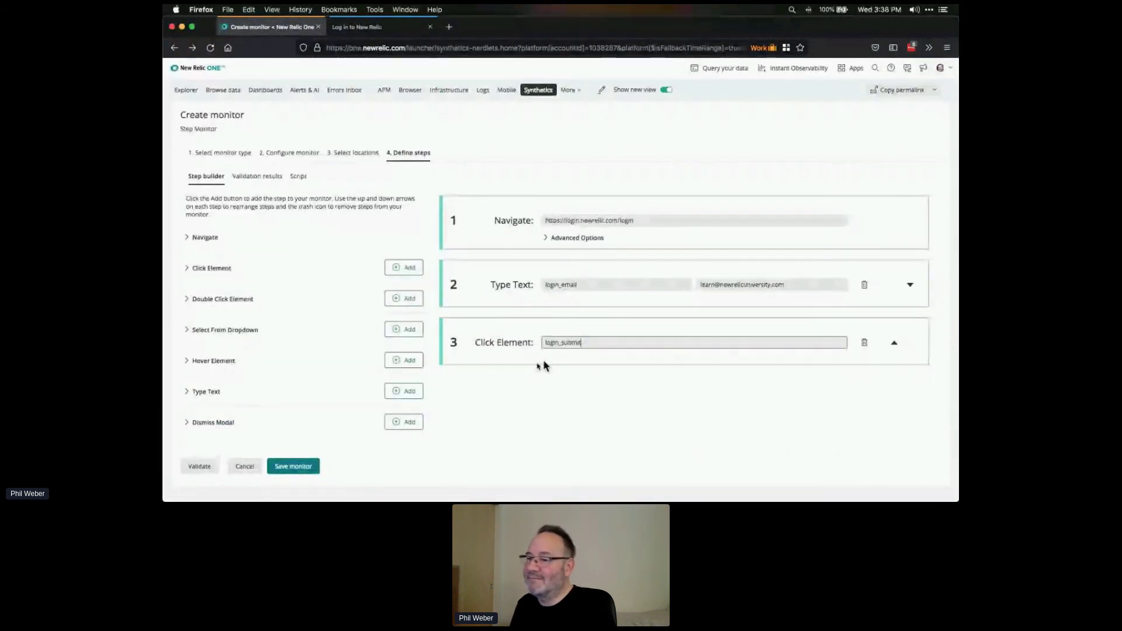
# - Add a fourth Type Text step with locator login_password that enters the account password
pyautogui.click(402, 392)
pyautogui.click(595, 400)
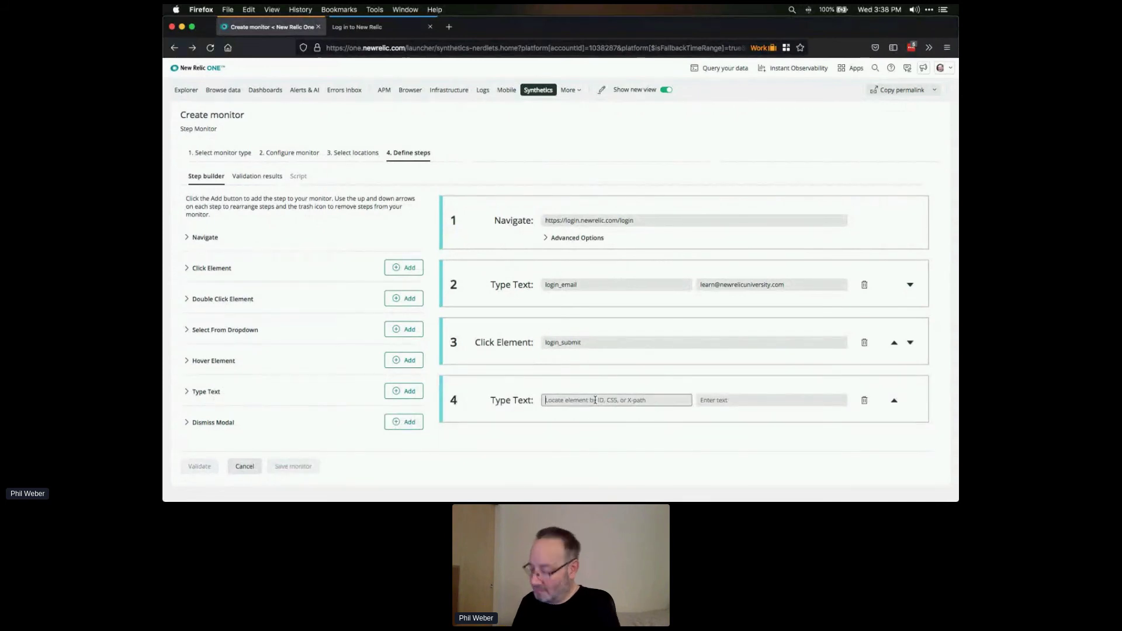
pyautogui.write('login')
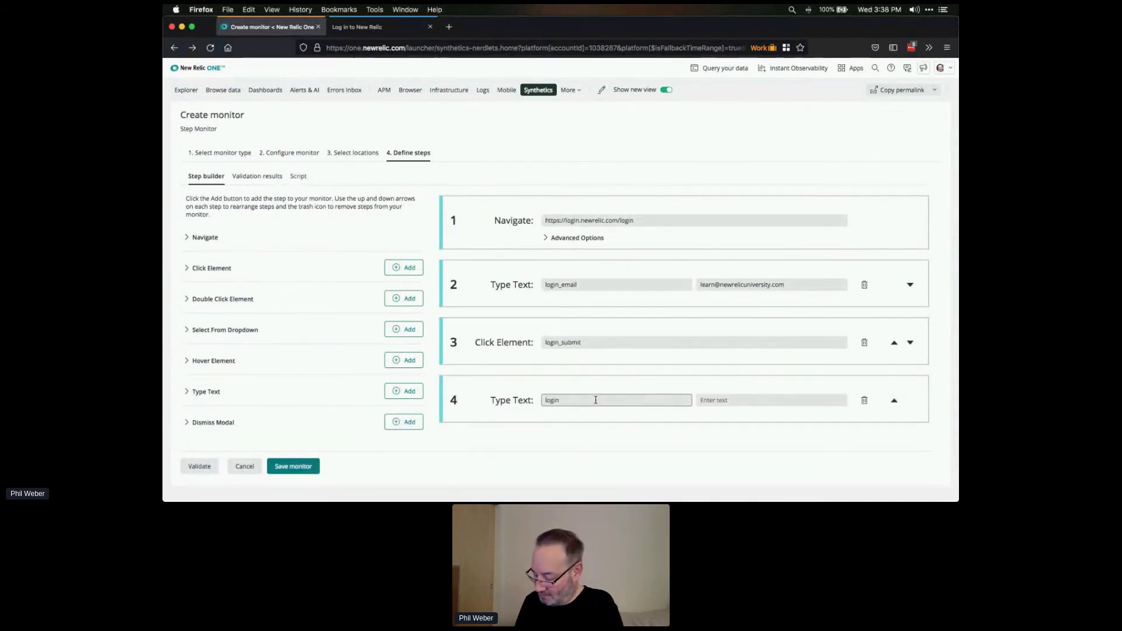
pyautogui.write('_password')
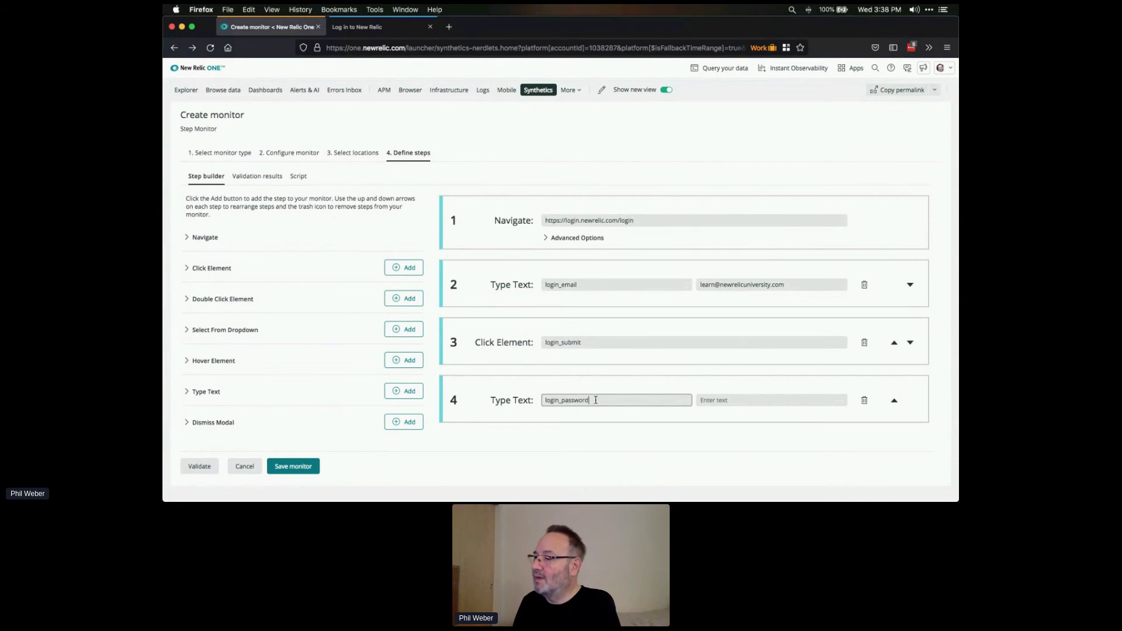
pyautogui.press('Tab')
pyautogui.write('c')
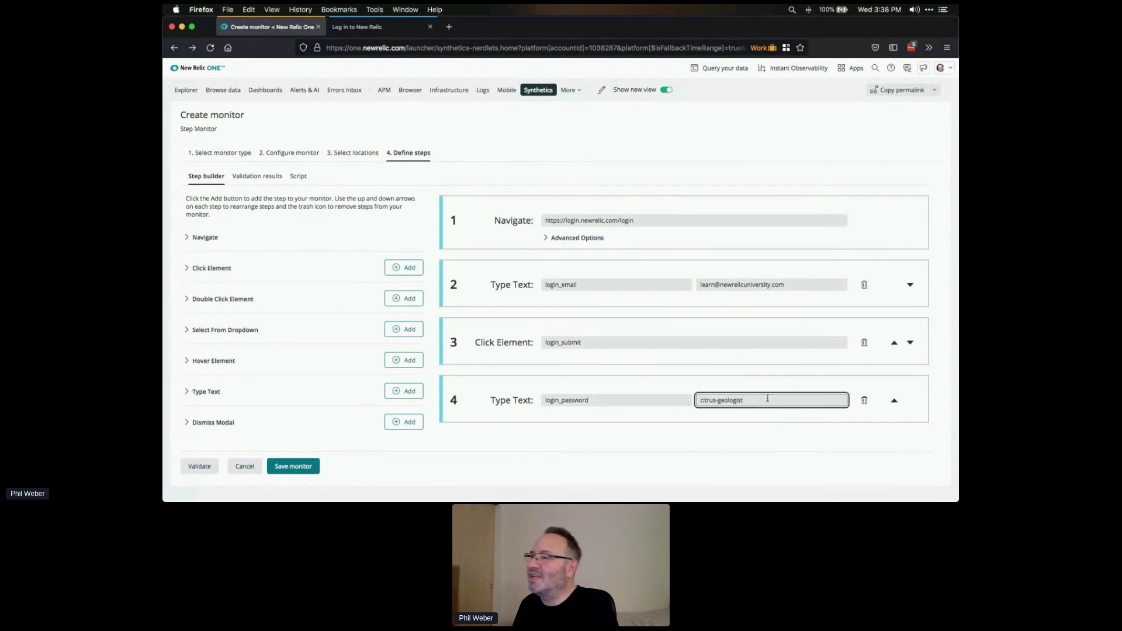
# - Open Synthetics in a new browser tab and show its Secure credentials list
pyautogui.rightClick(552, 95)
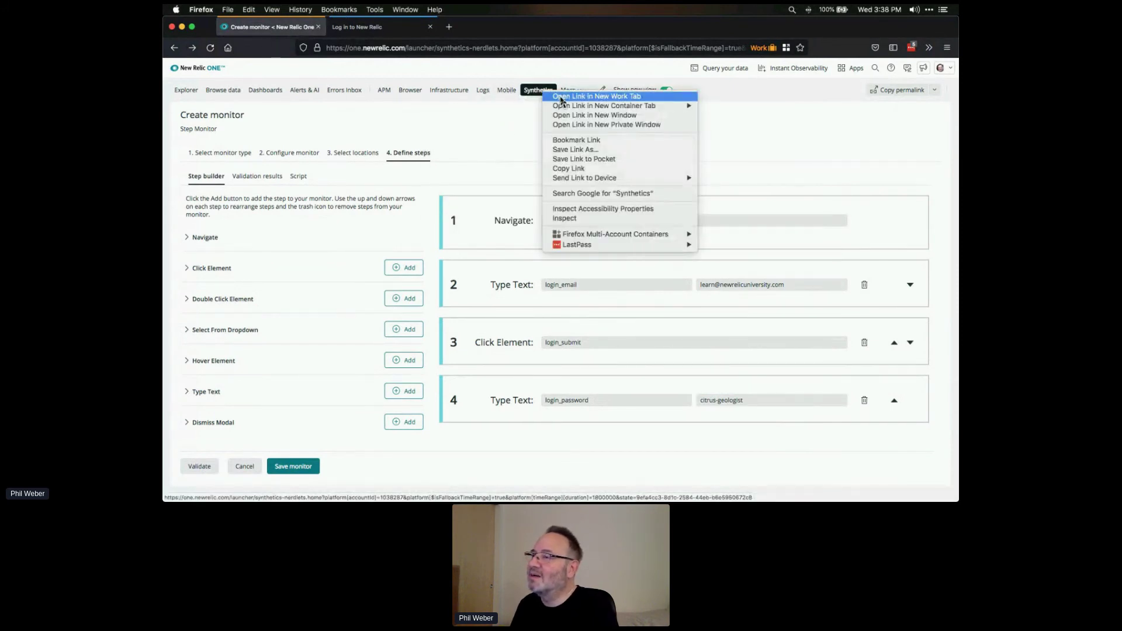
pyautogui.click(560, 97)
pyautogui.click(374, 27)
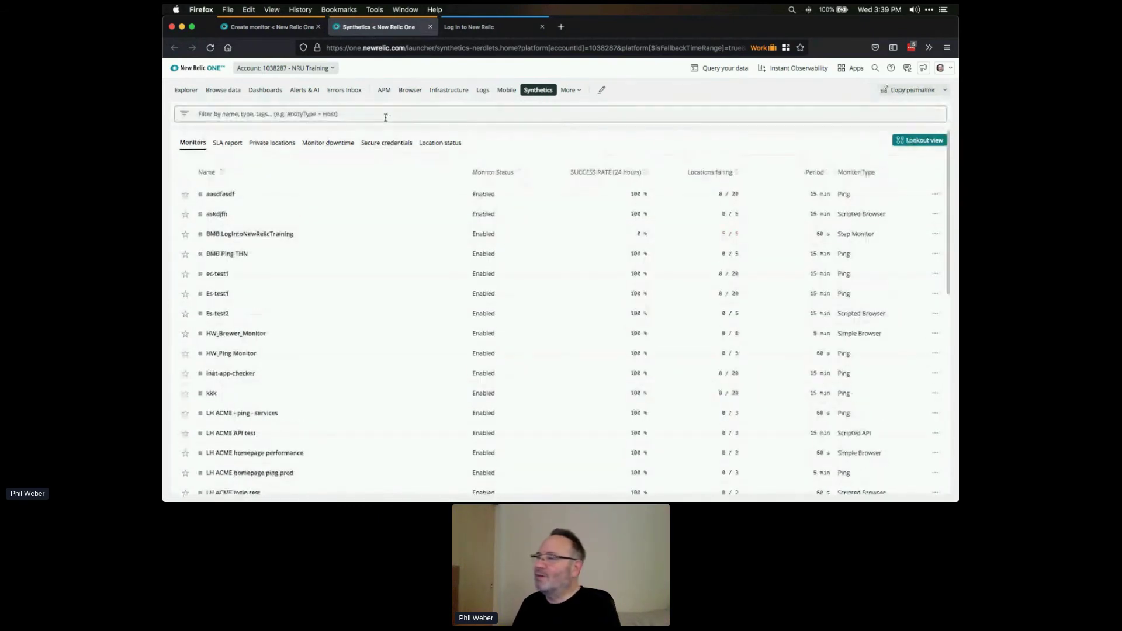
pyautogui.click(392, 147)
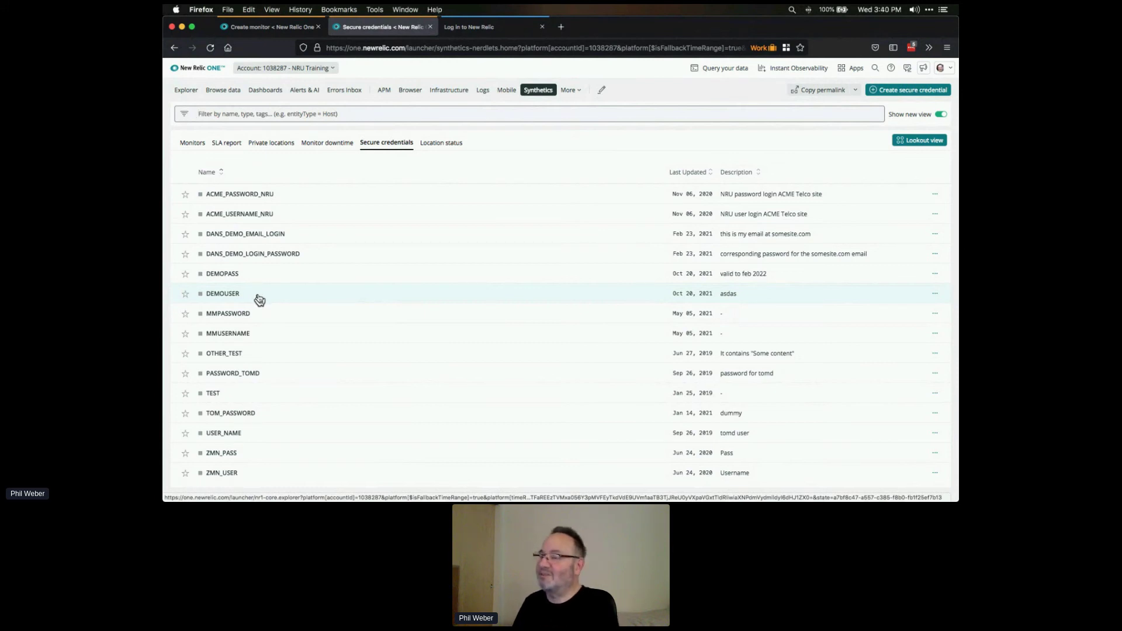
# - Add a fifth Click Element step with locator login_submit, then return to the login page tab
pyautogui.click(273, 27)
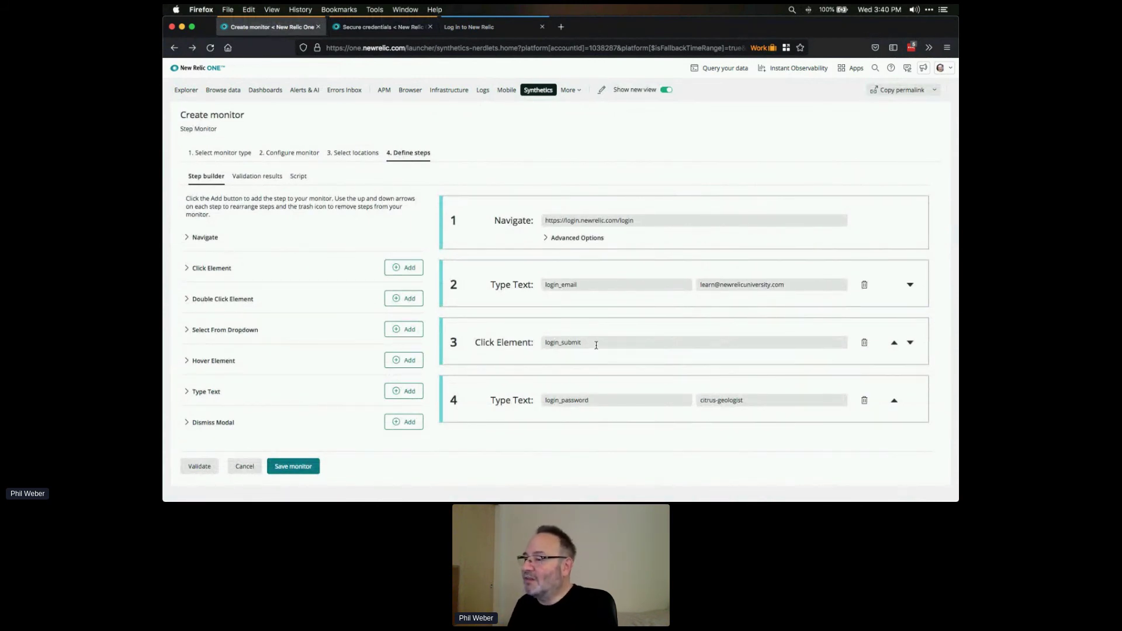
pyautogui.click(411, 273)
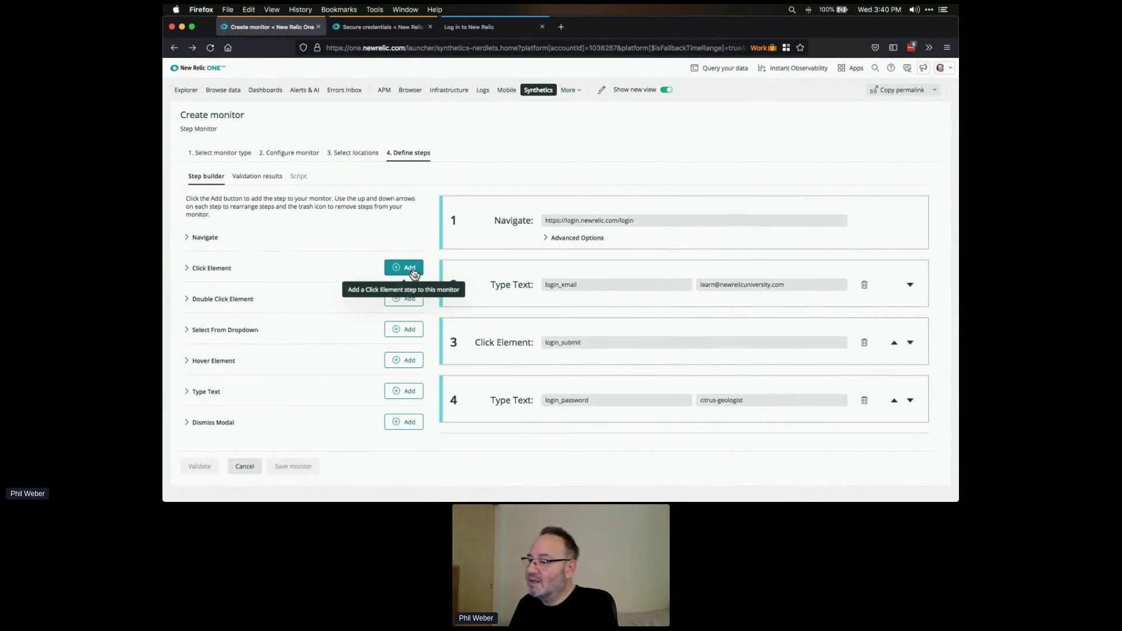
pyautogui.scroll(-3, 777, 310)
pyautogui.click(623, 365)
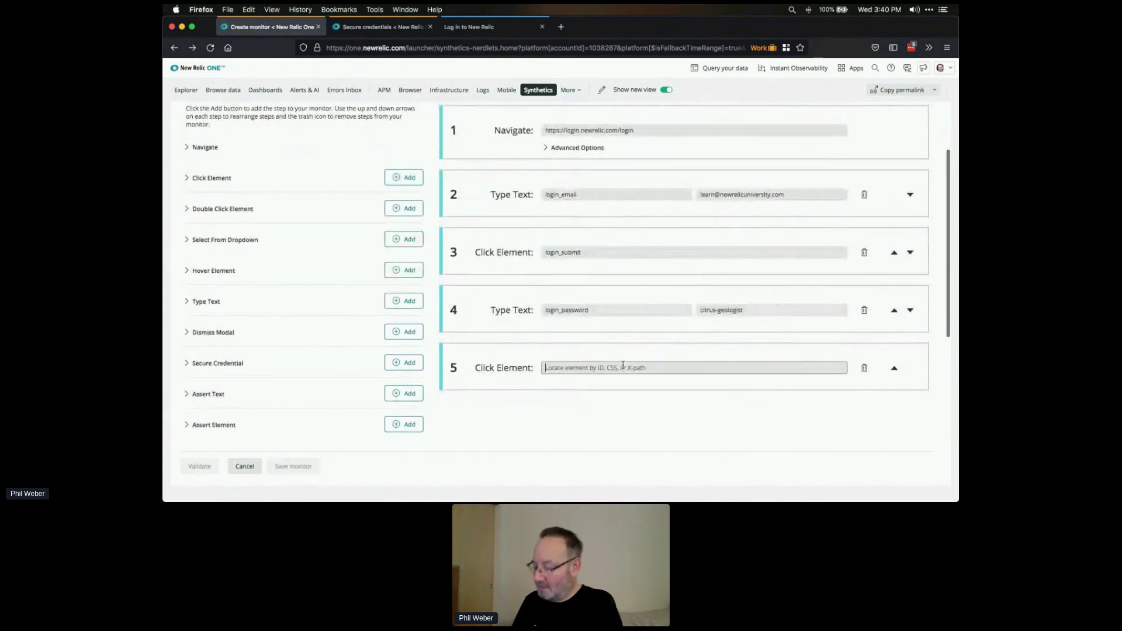
pyautogui.write('login_submit')
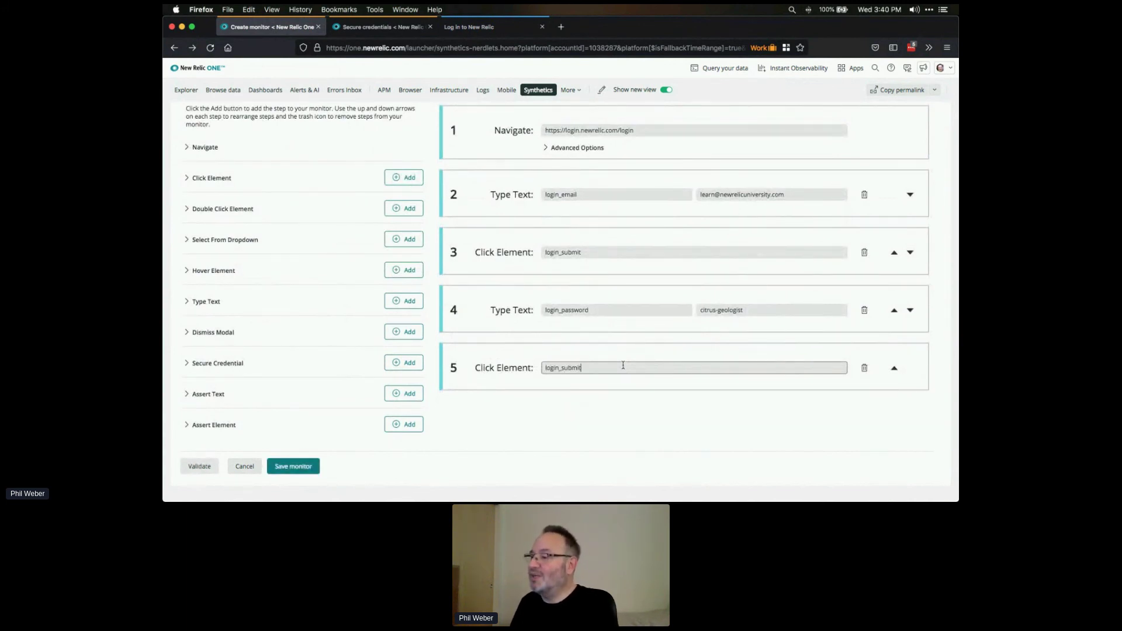
pyautogui.click(473, 28)
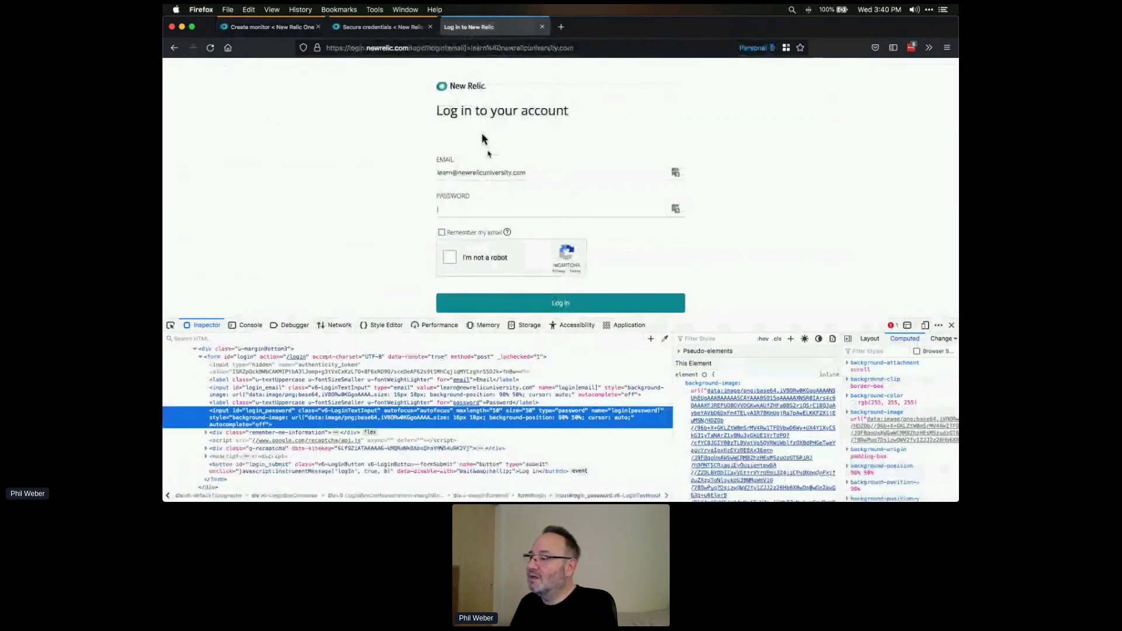
# - Log into New Relic with the account password and reCAPTCHA check, then close the credentials tab
pyautogui.click(952, 325)
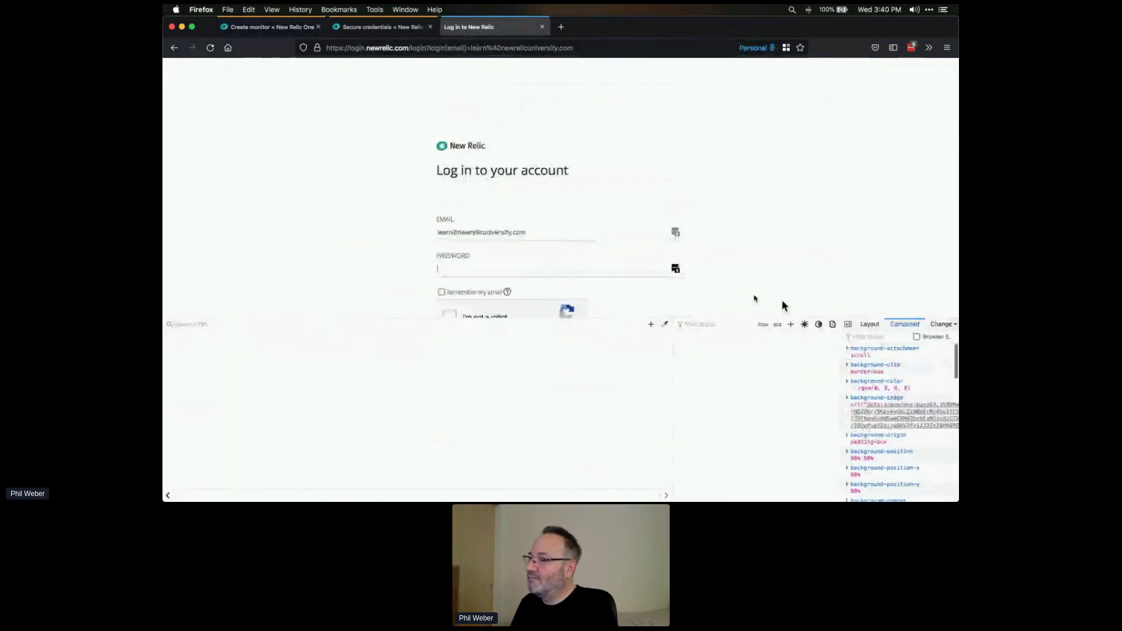
pyautogui.click(535, 270)
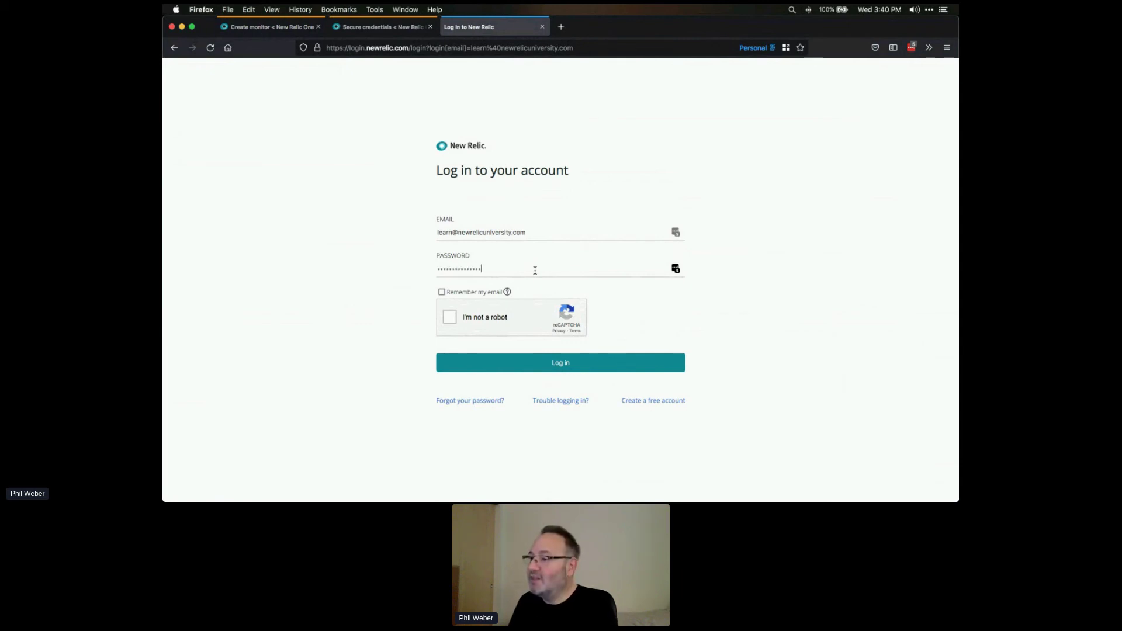
pyautogui.click(452, 322)
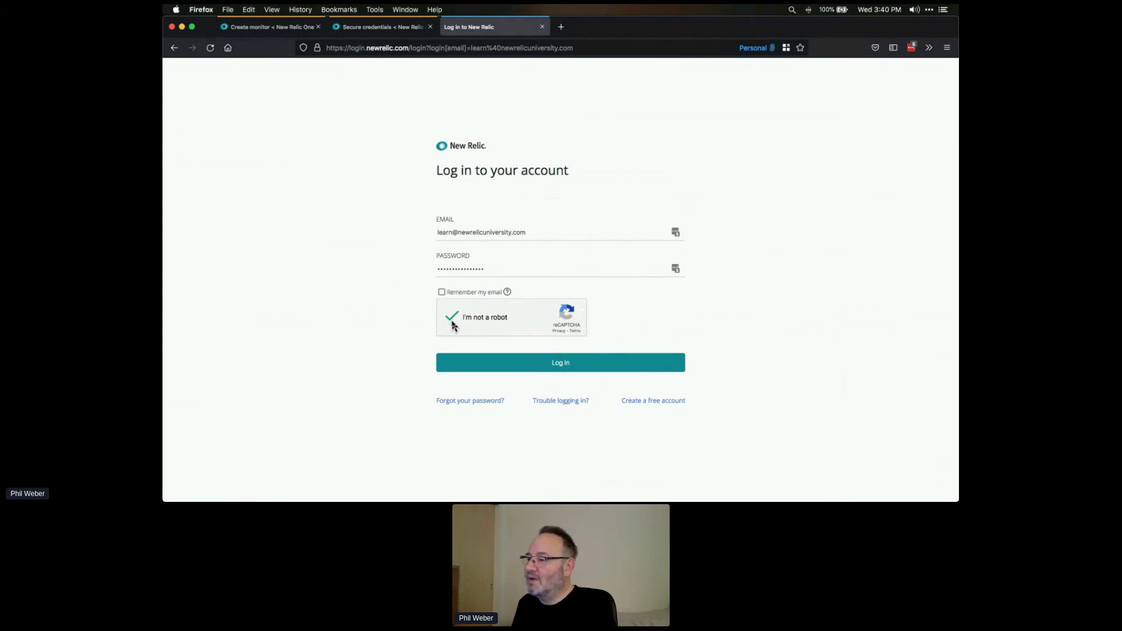
pyautogui.click(556, 370)
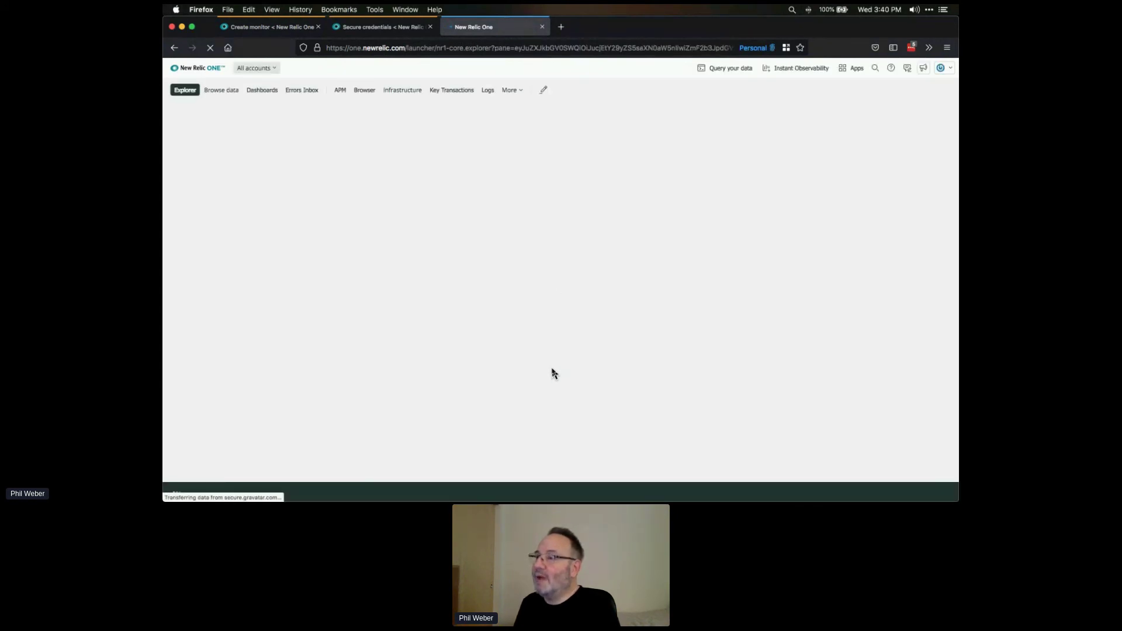
pyautogui.click(431, 27)
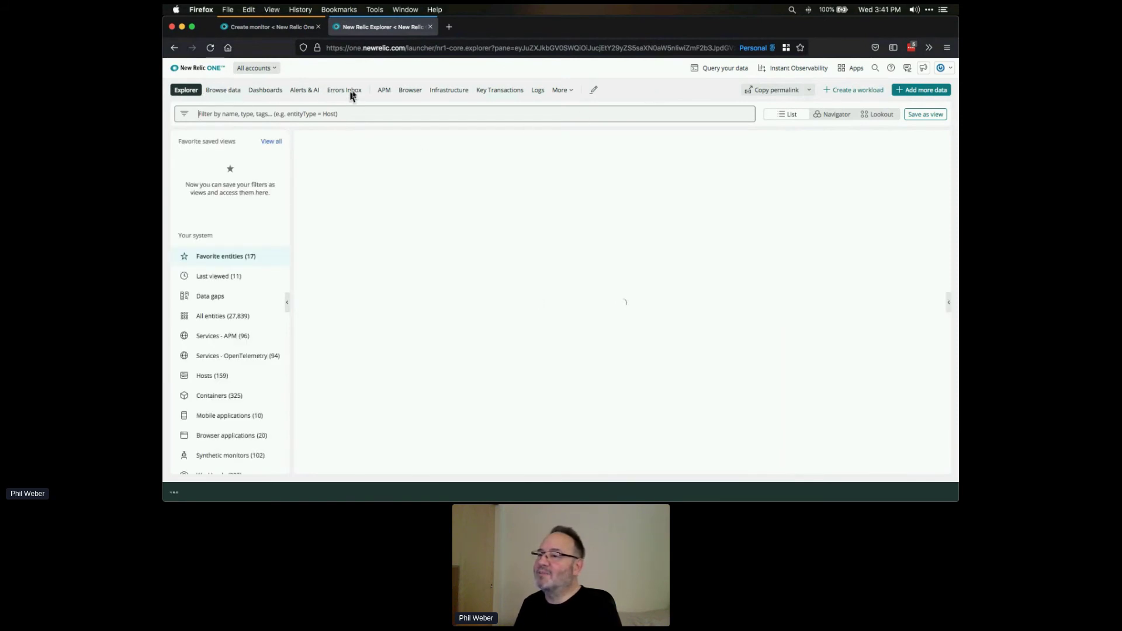
pyautogui.rightClick(368, 97)
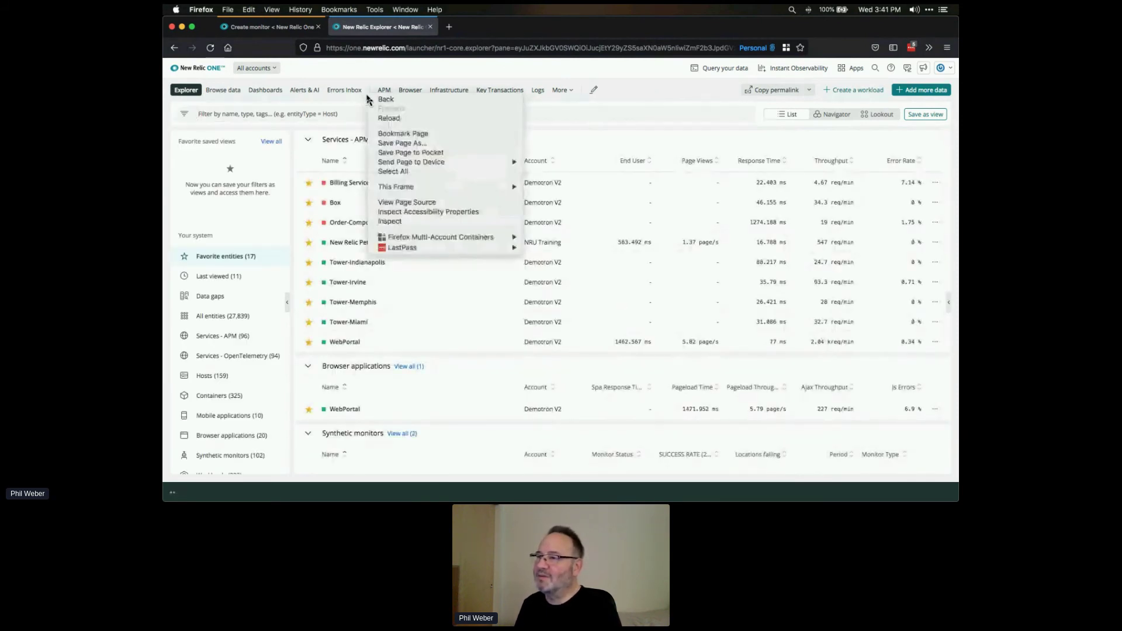
# - Inspect the Explorer page header and expand its AppHeader element in the Inspector
pyautogui.click(401, 222)
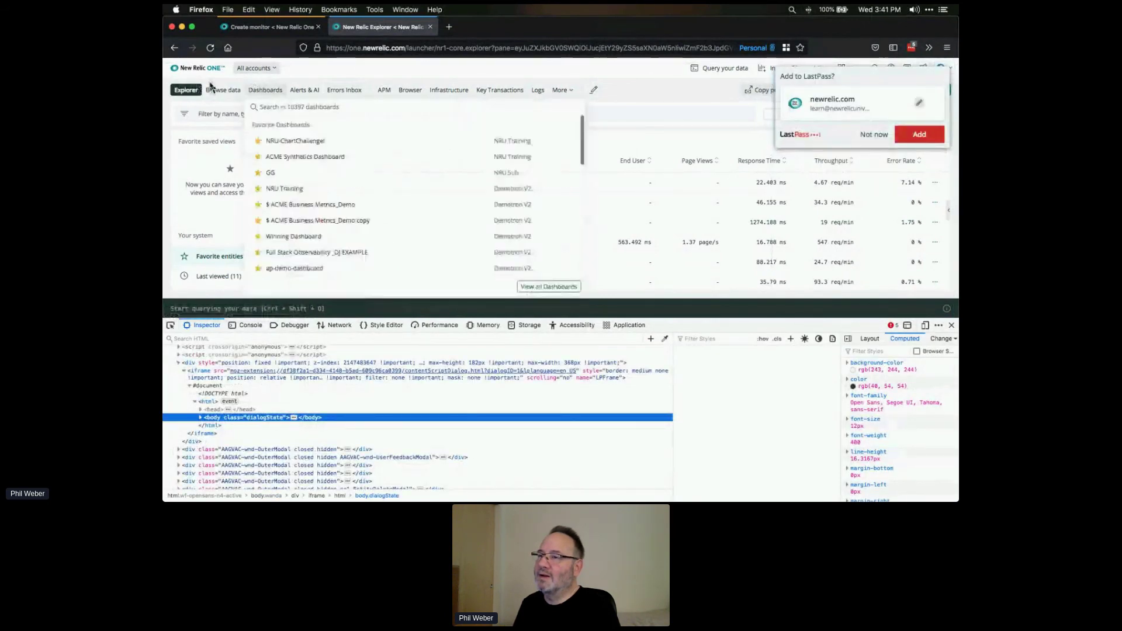
pyautogui.moveTo(206, 98)
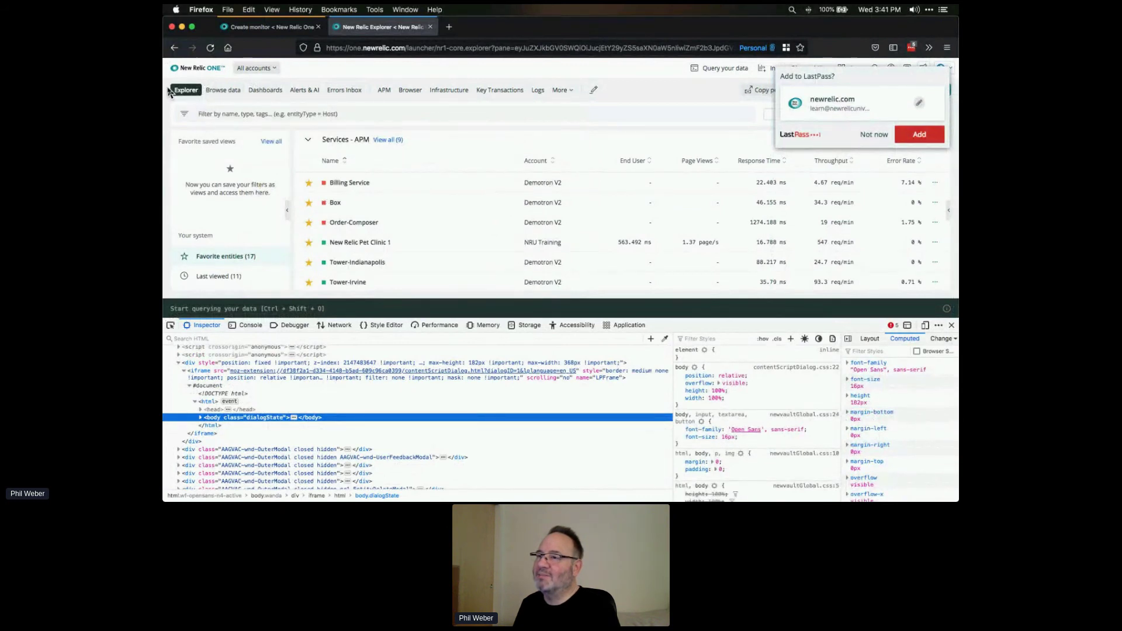
pyautogui.rightClick(169, 93)
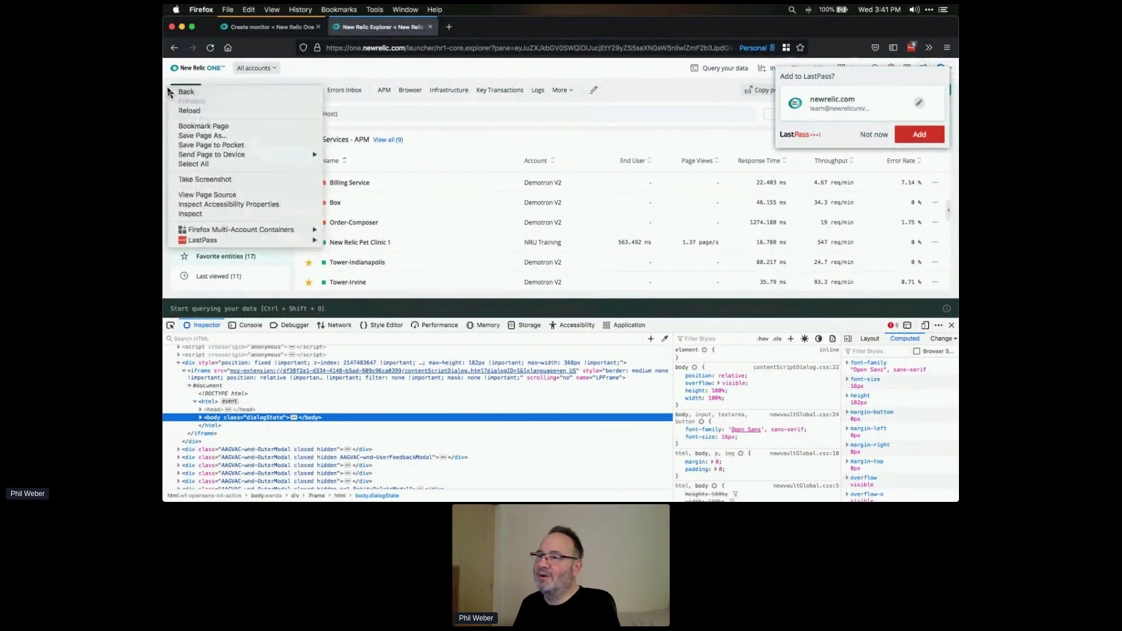
pyautogui.click(199, 213)
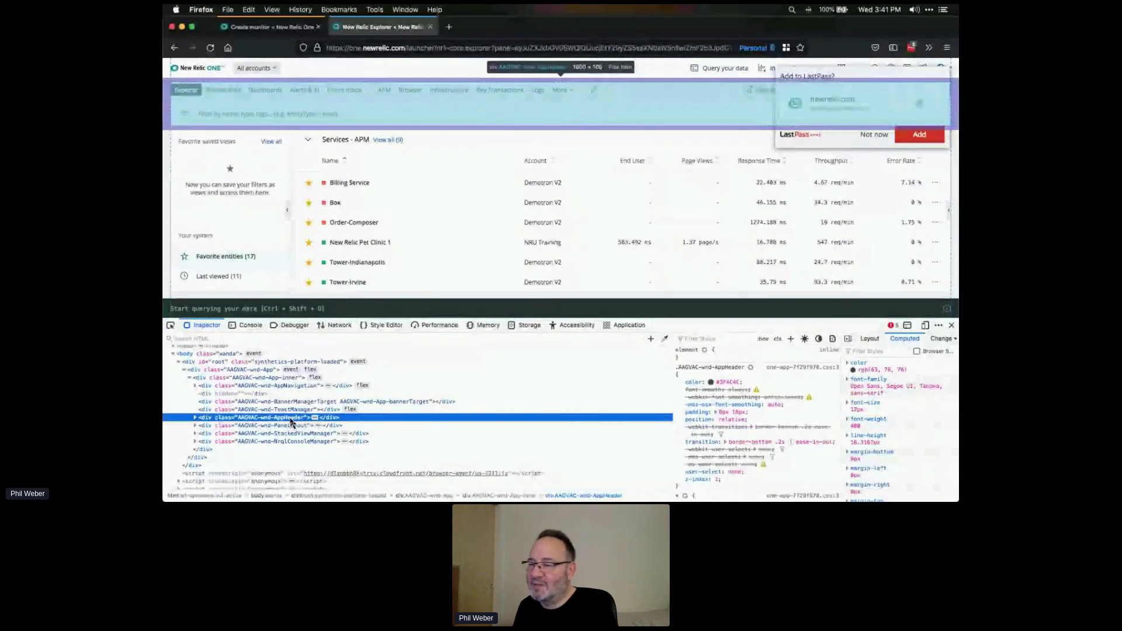
pyautogui.click(195, 418)
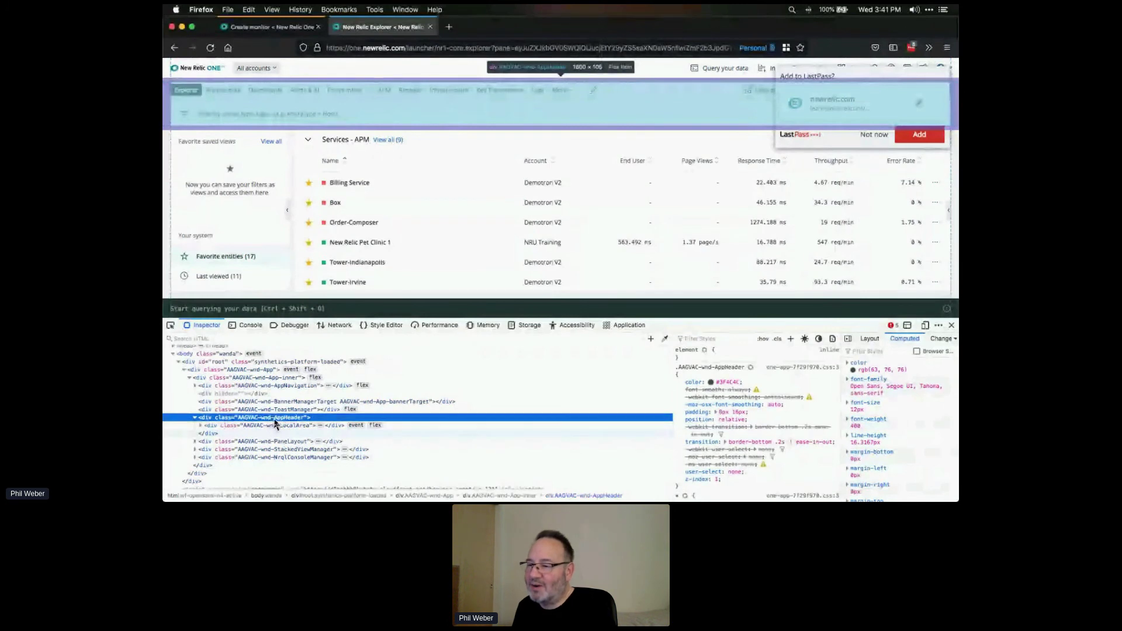
# - Copy the AAGVAC-wnd-AppHeader class name via Edit As HTML and return to Create monitor
pyautogui.rightClick(275, 422)
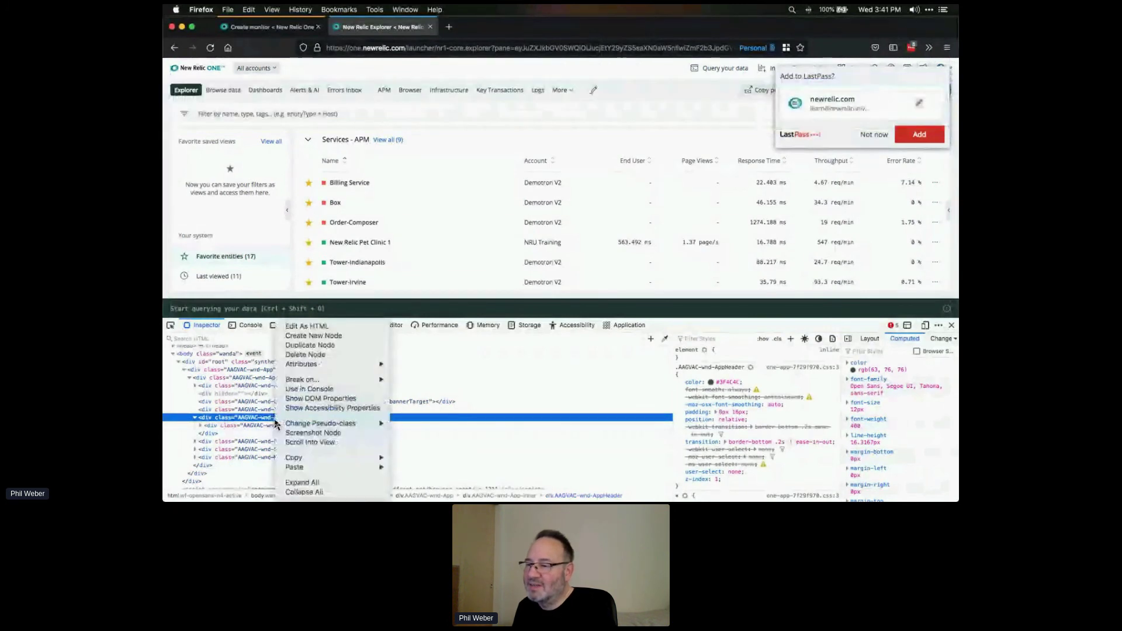
pyautogui.click(323, 327)
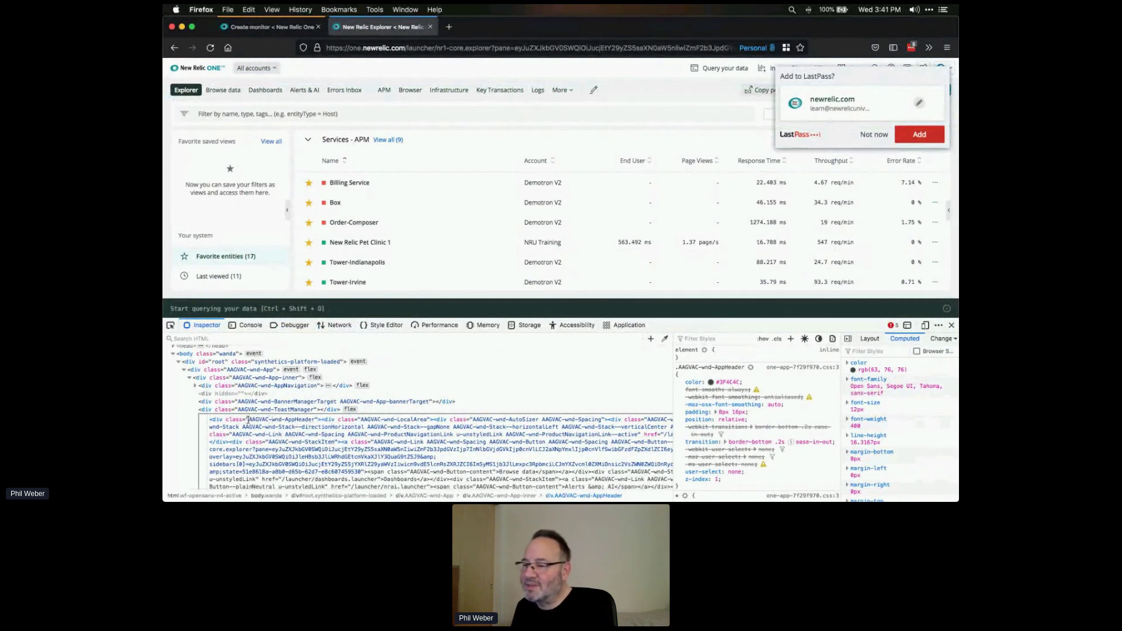
pyautogui.moveTo(248, 419); pyautogui.dragTo(316, 419)
pyautogui.press('super+c')
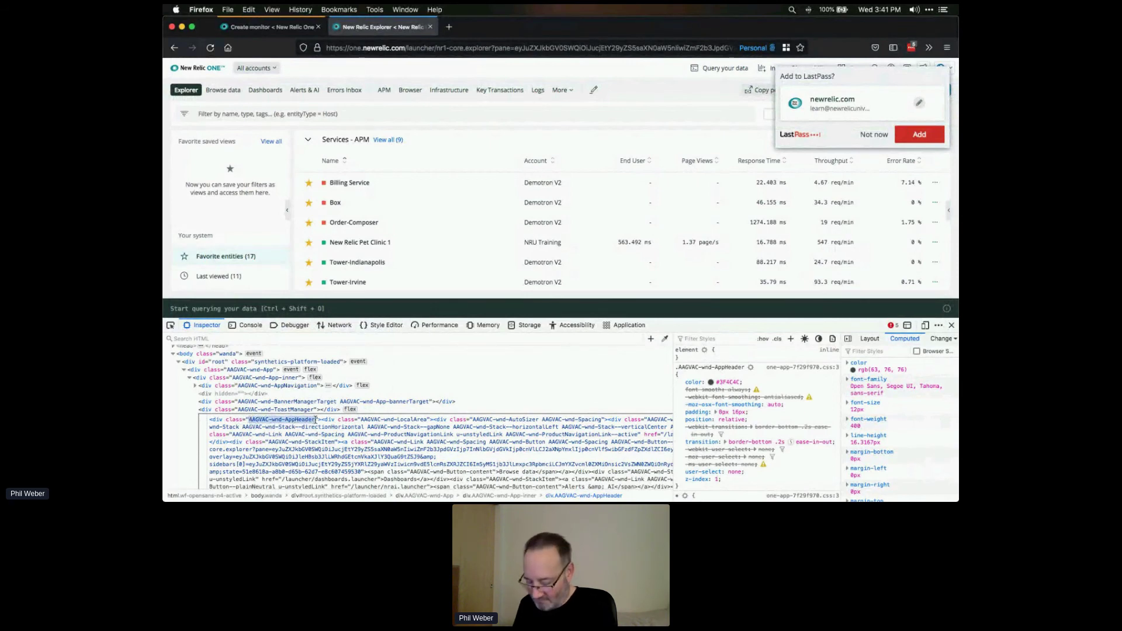
pyautogui.press('Escape')
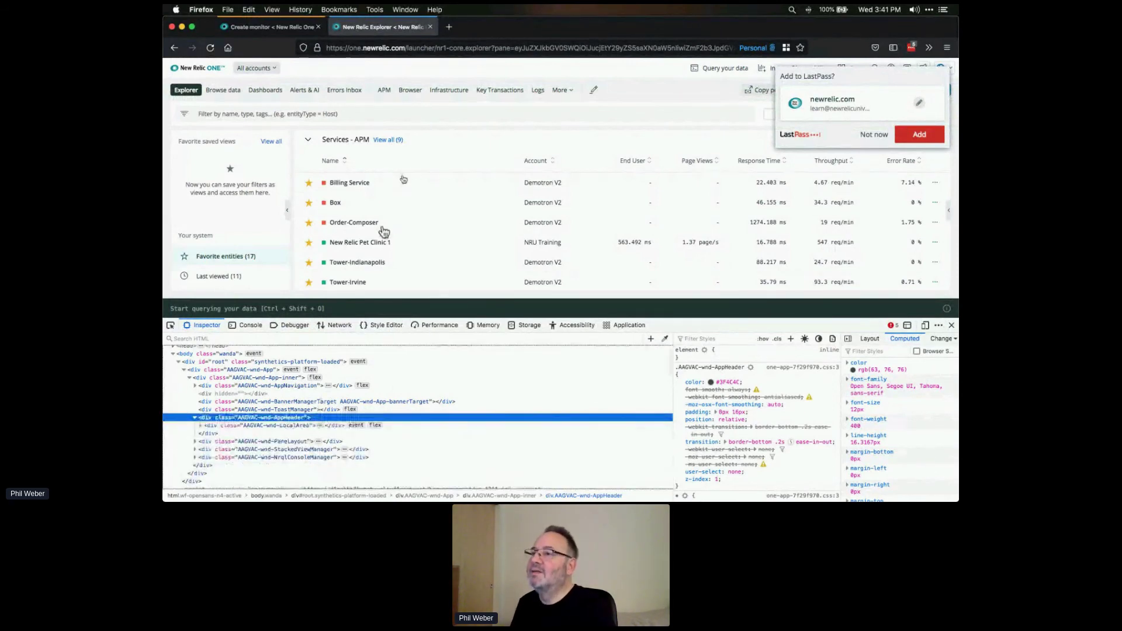
pyautogui.click(276, 29)
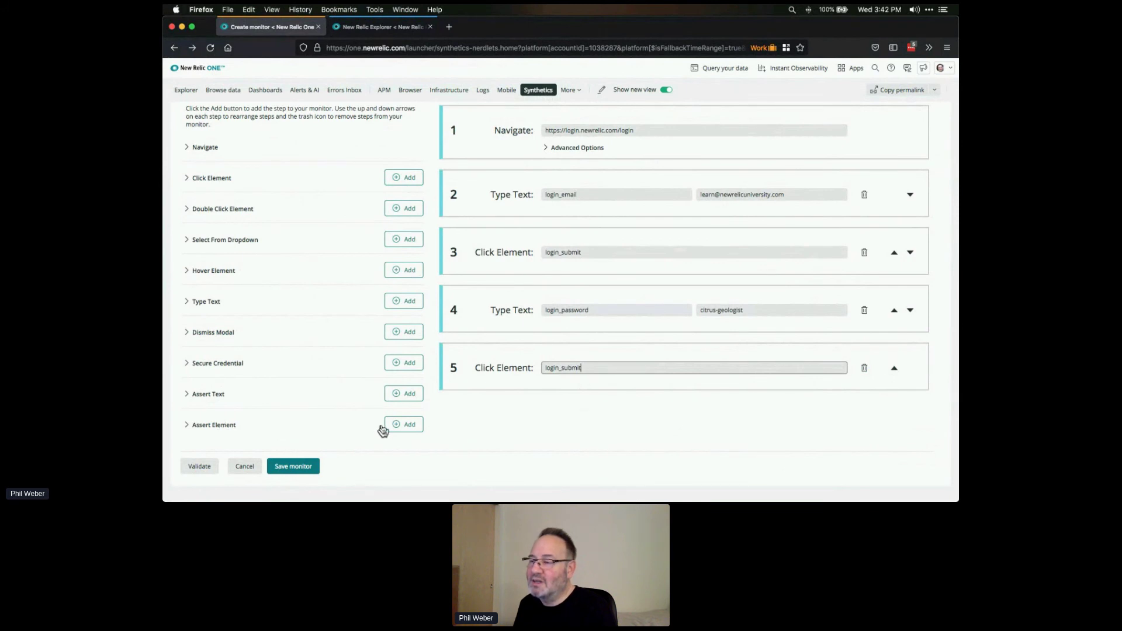
# - Add a sixth Assert Element step with locator AAGVAC-wnd-AppHeader and condition 'is Present'
pyautogui.click(400, 428)
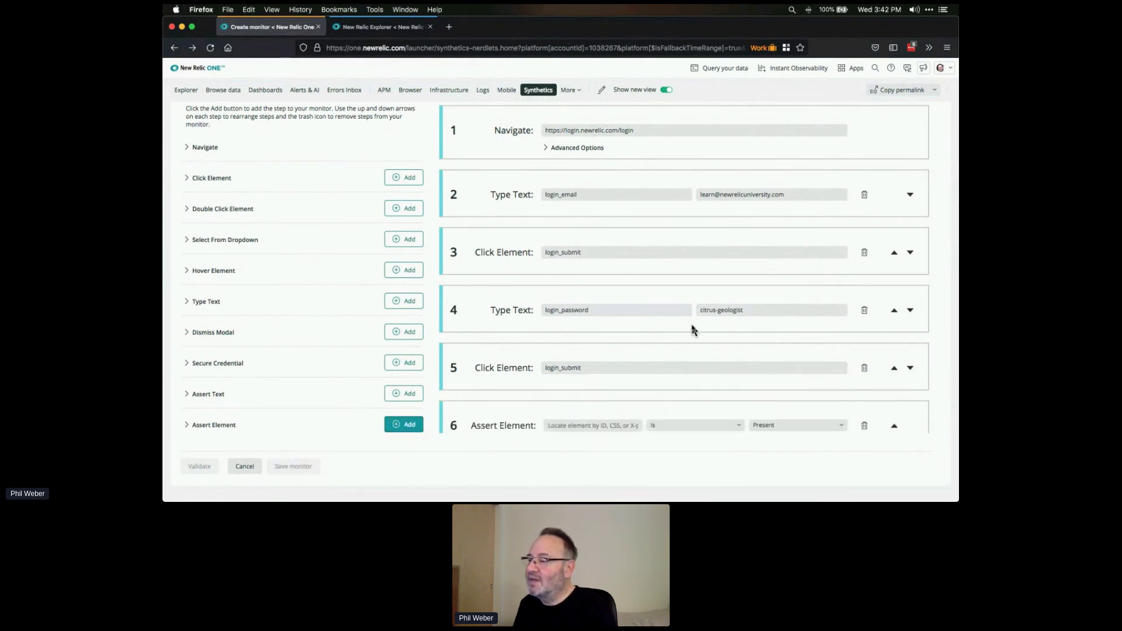
pyautogui.scroll(-3, 682, 330)
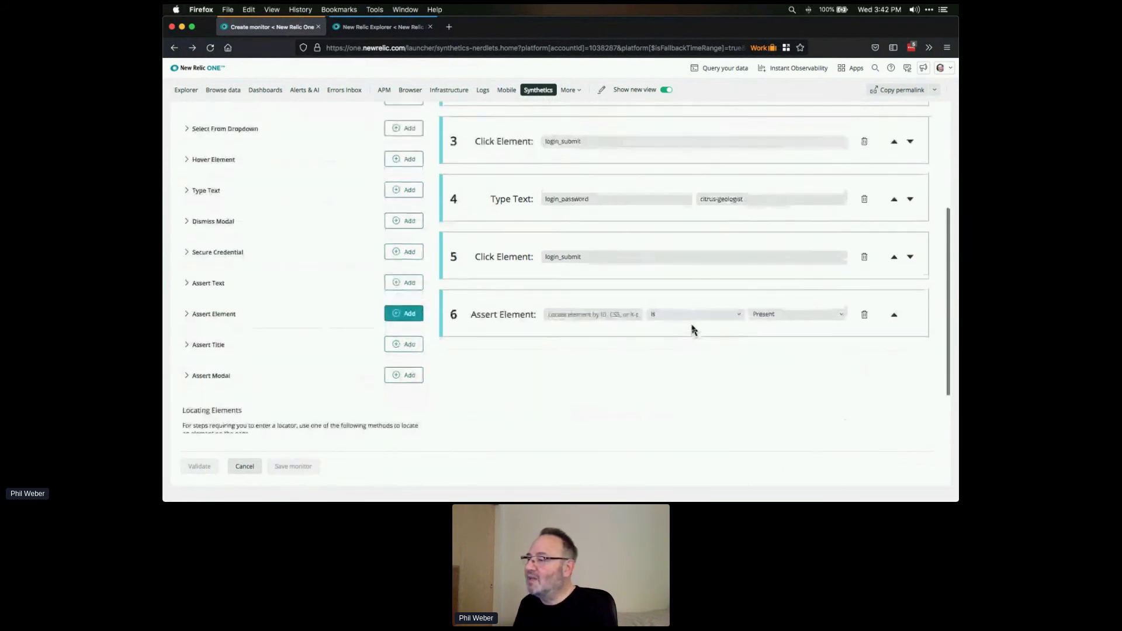
pyautogui.click(605, 310)
pyautogui.press('super+v')
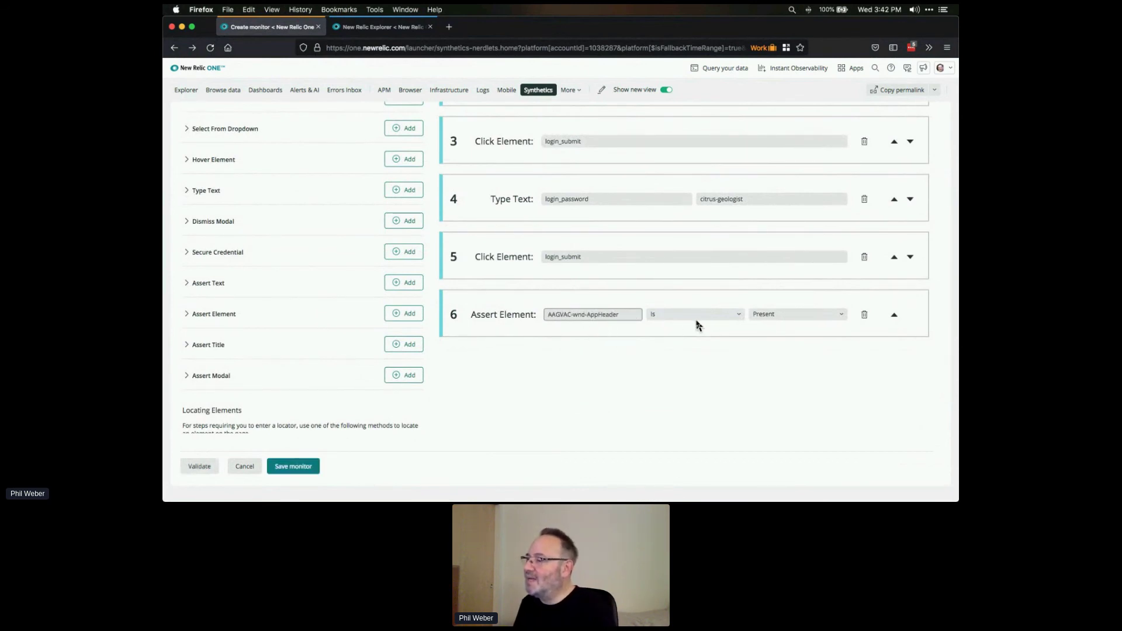
pyautogui.click(830, 316)
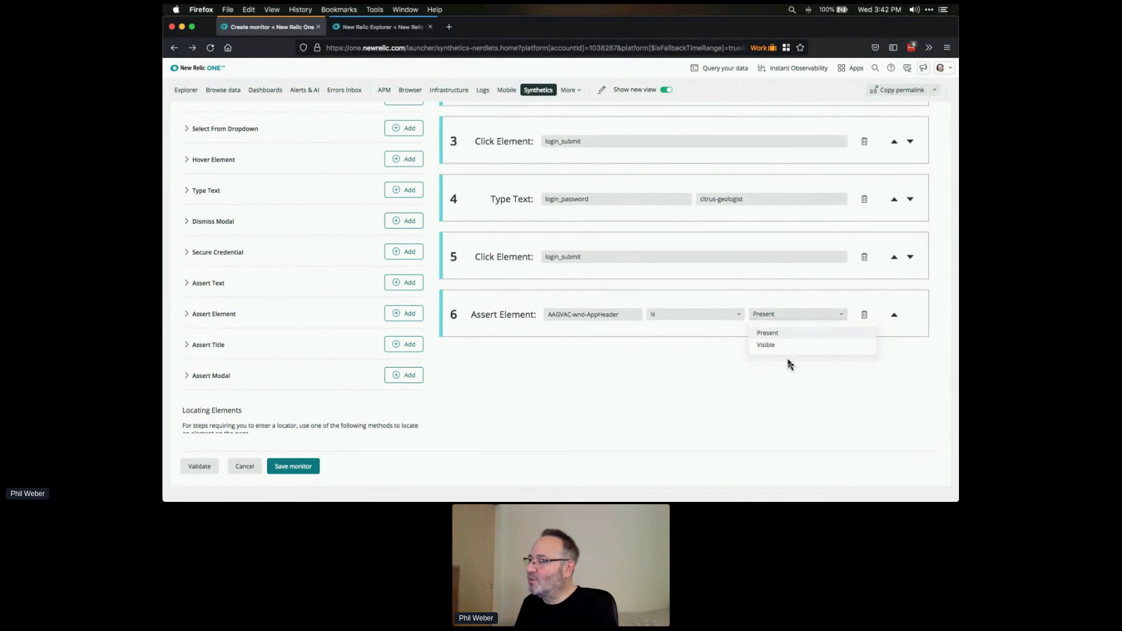
pyautogui.click(797, 314)
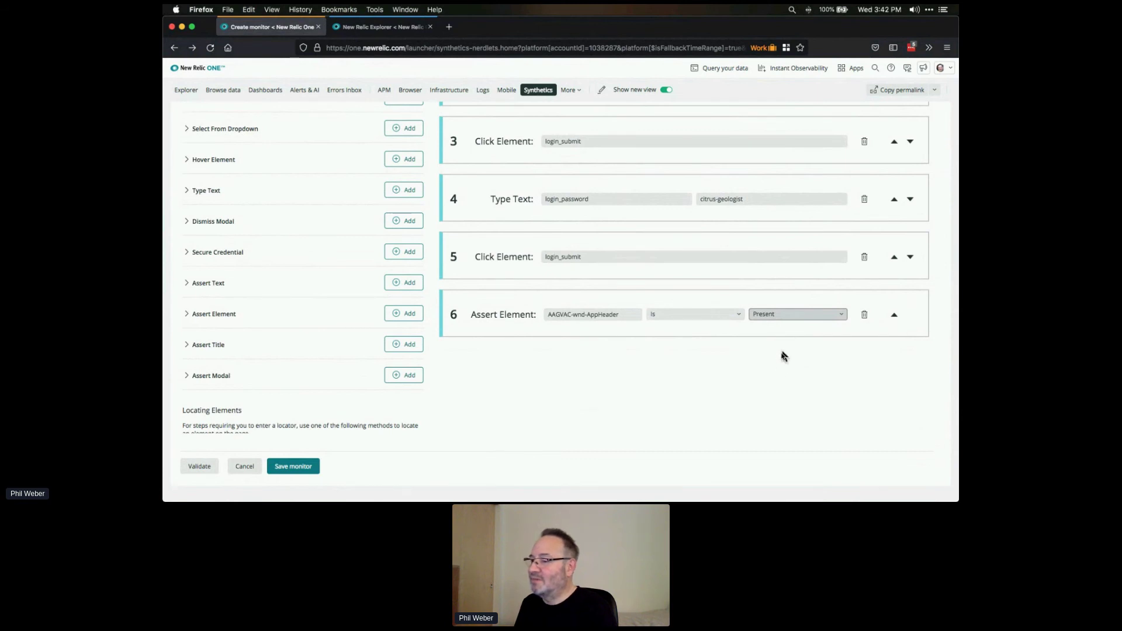
pyautogui.scroll(5, 778, 367)
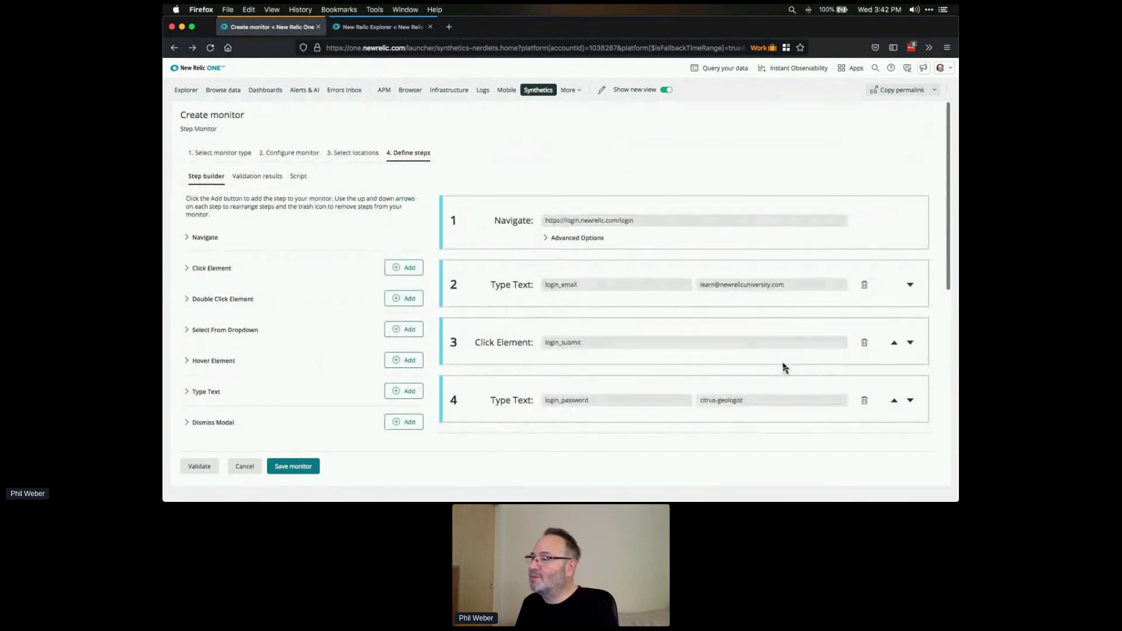
pyautogui.scroll(-3, 782, 367)
pyautogui.scroll(3, 783, 367)
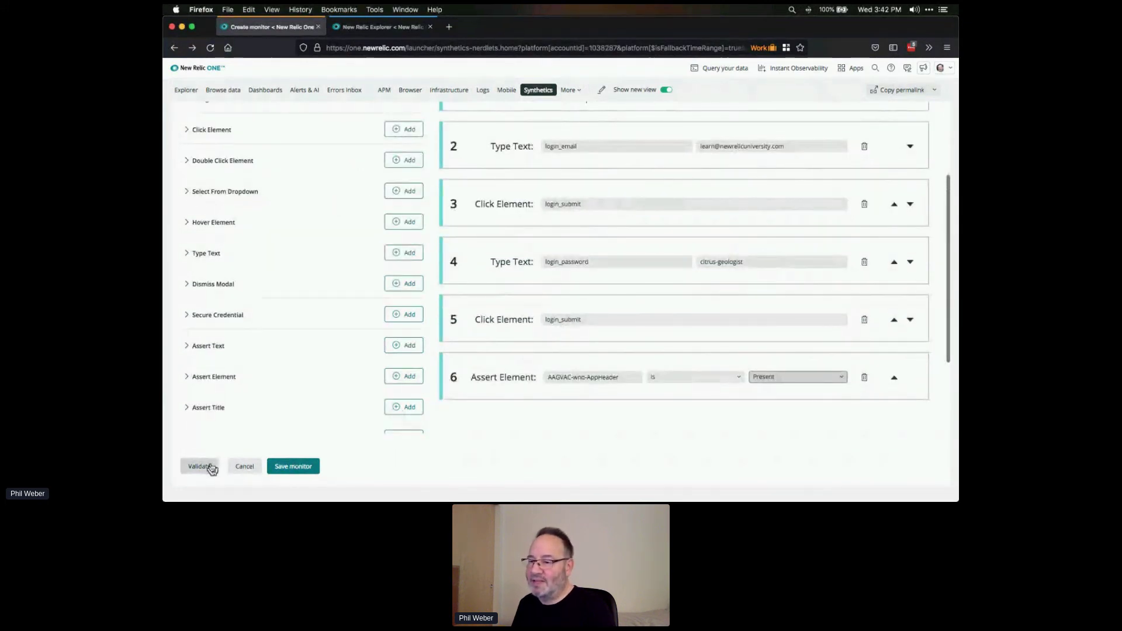
# - Run validation of the step monitor and let the Frankfurt, DE check proceed
pyautogui.click(204, 471)
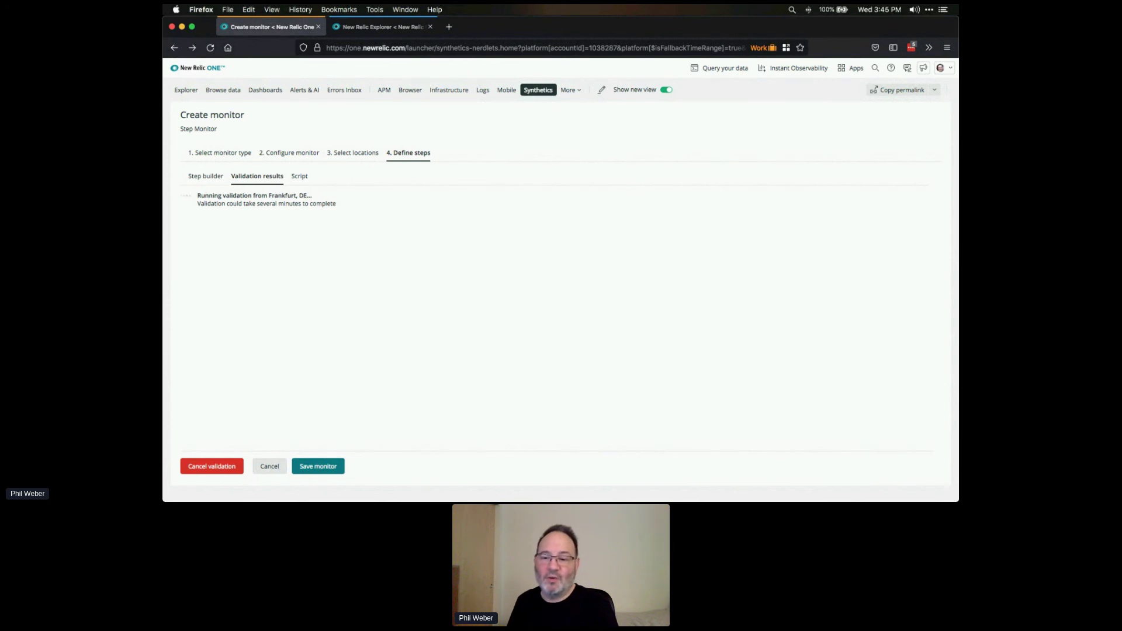
pyautogui.press('super+Tab')
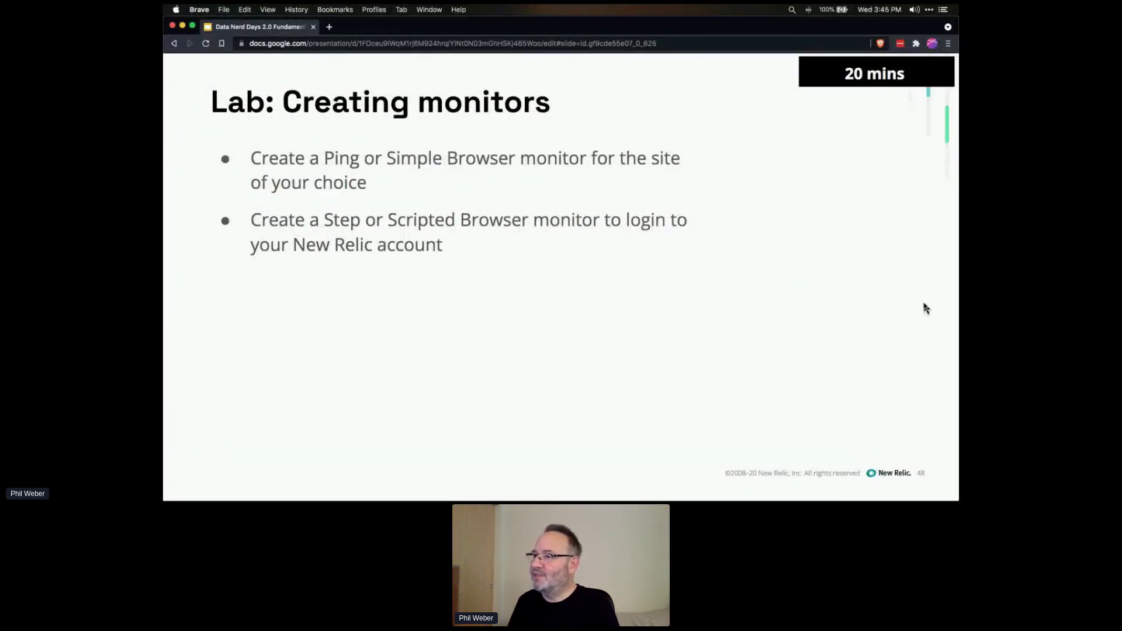
# - Advance the slides to the Synthetics dashboards and alerts lab, then return to Firefox
pyautogui.press('Right')
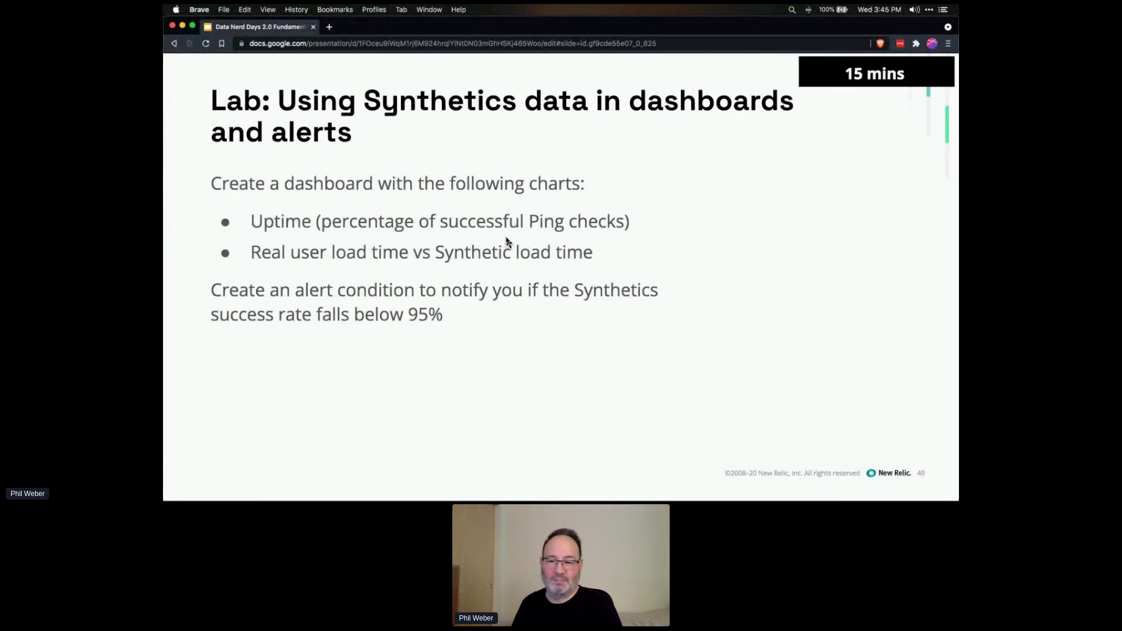
pyautogui.press('super+Tab')
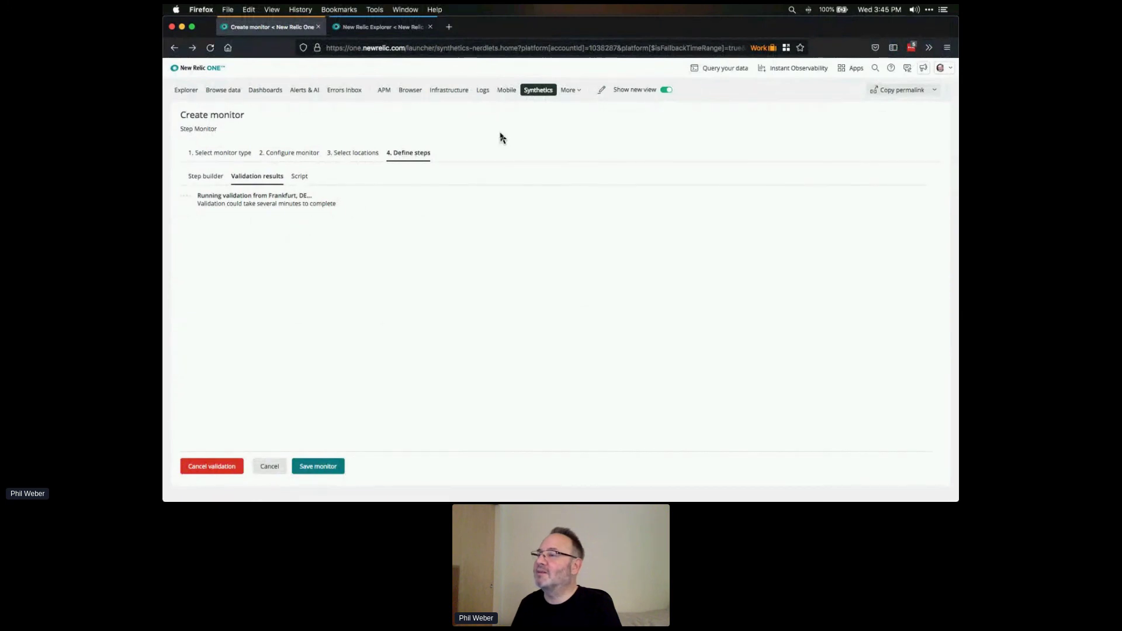
# - Open Synthetics in a new tab and launch the Query builder there
pyautogui.rightClick(540, 93)
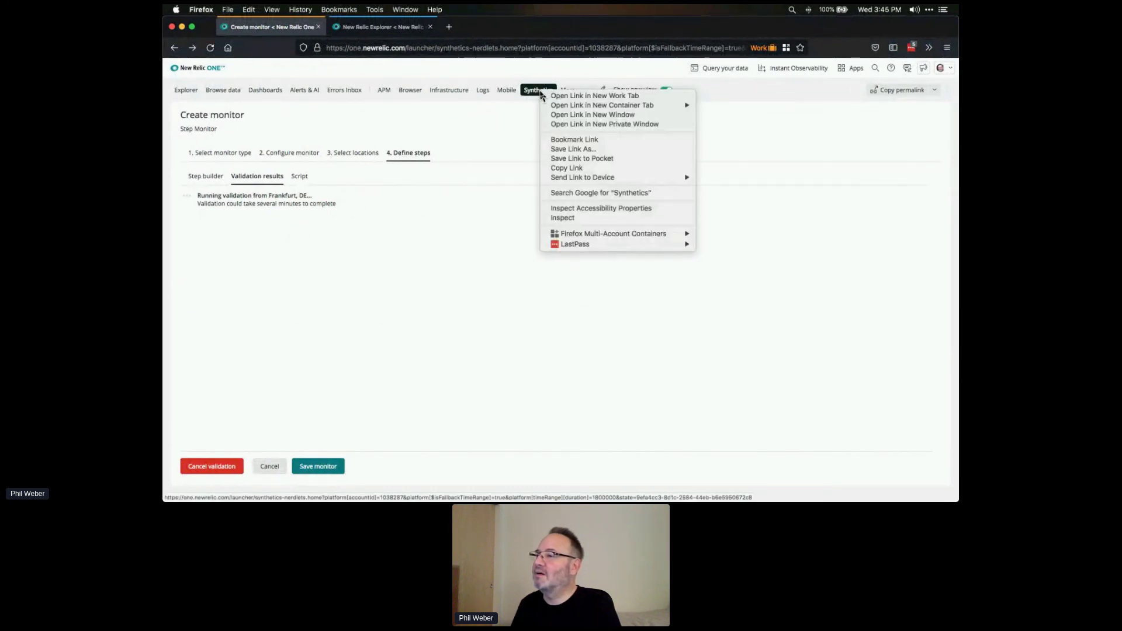
pyautogui.click(564, 96)
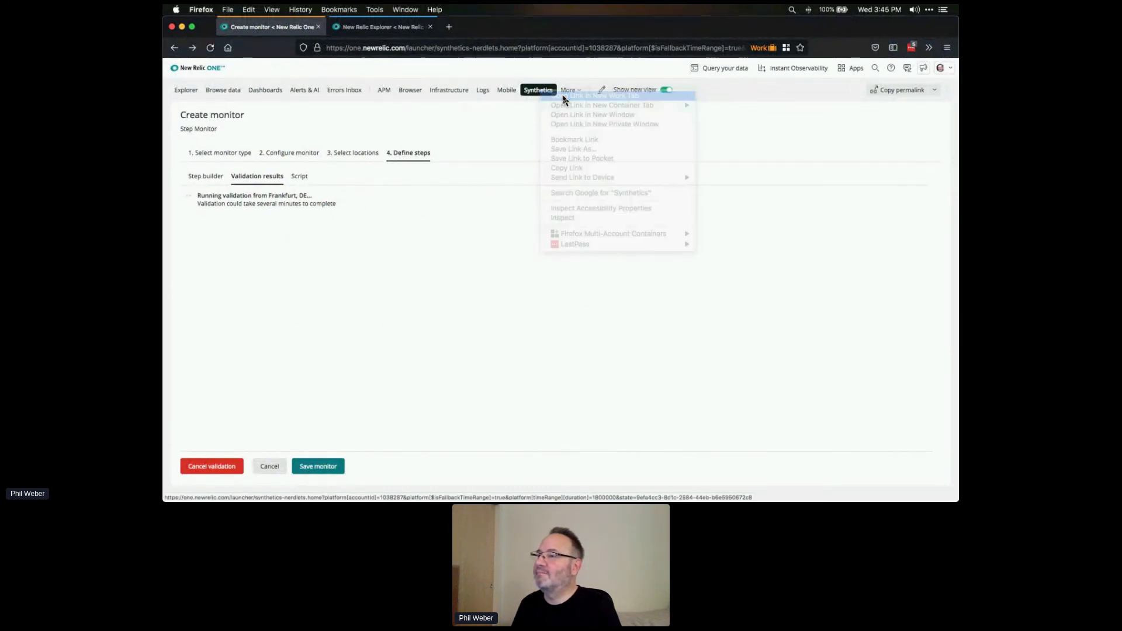
pyautogui.click(362, 27)
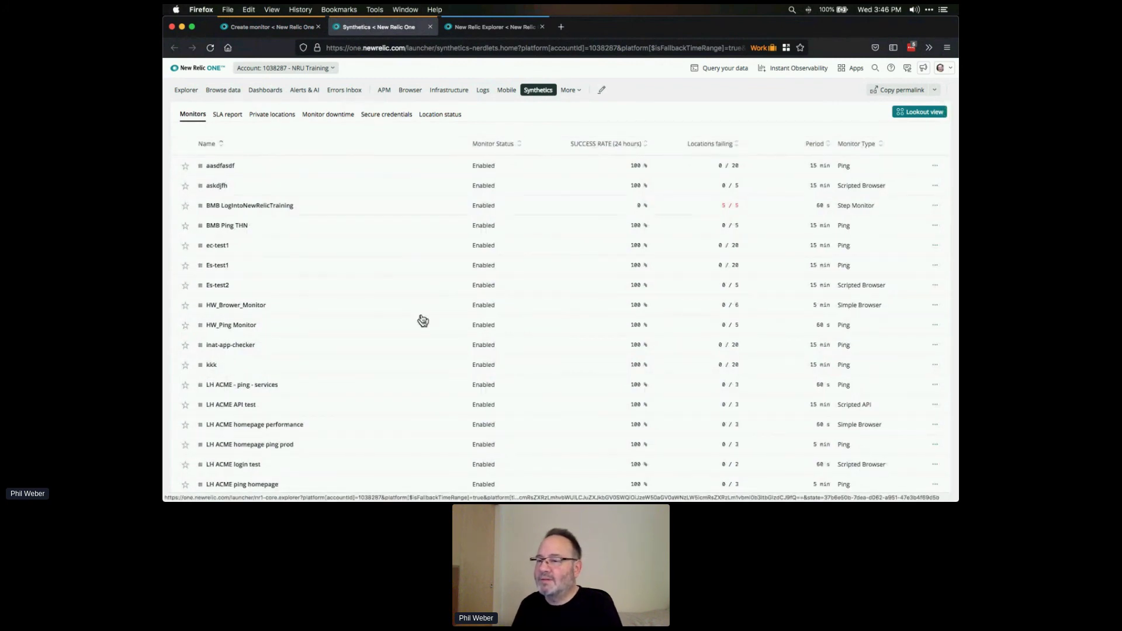
pyautogui.scroll(-10, 423, 320)
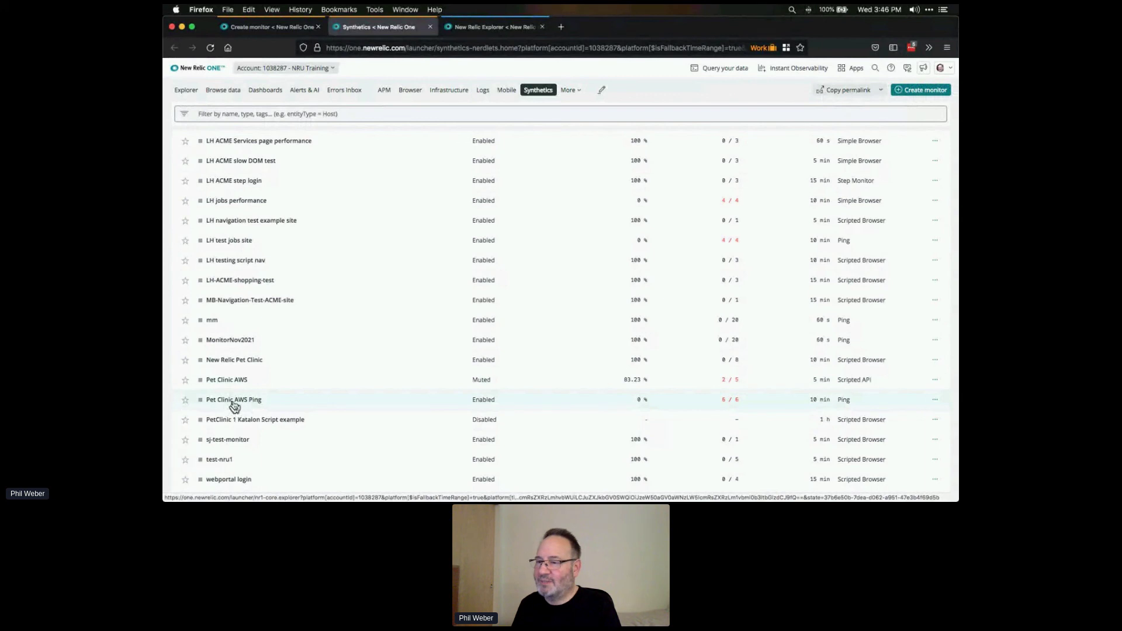
pyautogui.click(742, 74)
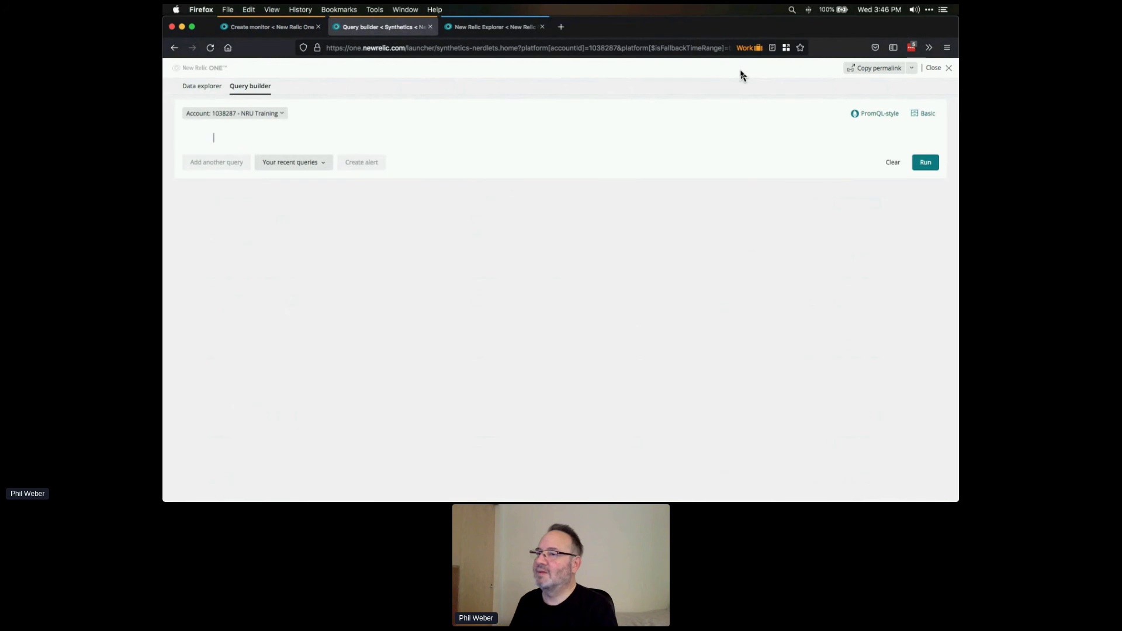
# - Build the query FROM SyntheticCheck WHERE monitorName = 'Pet Clinic AWS Ping'
pyautogui.write('FR')
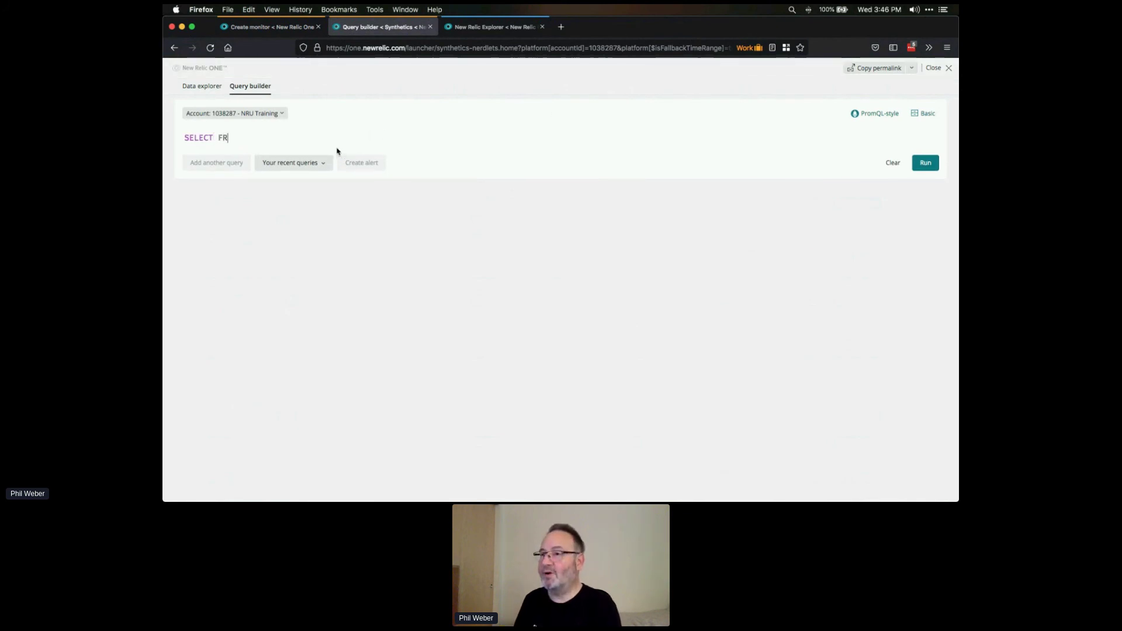
pyautogui.write('OM SYn')
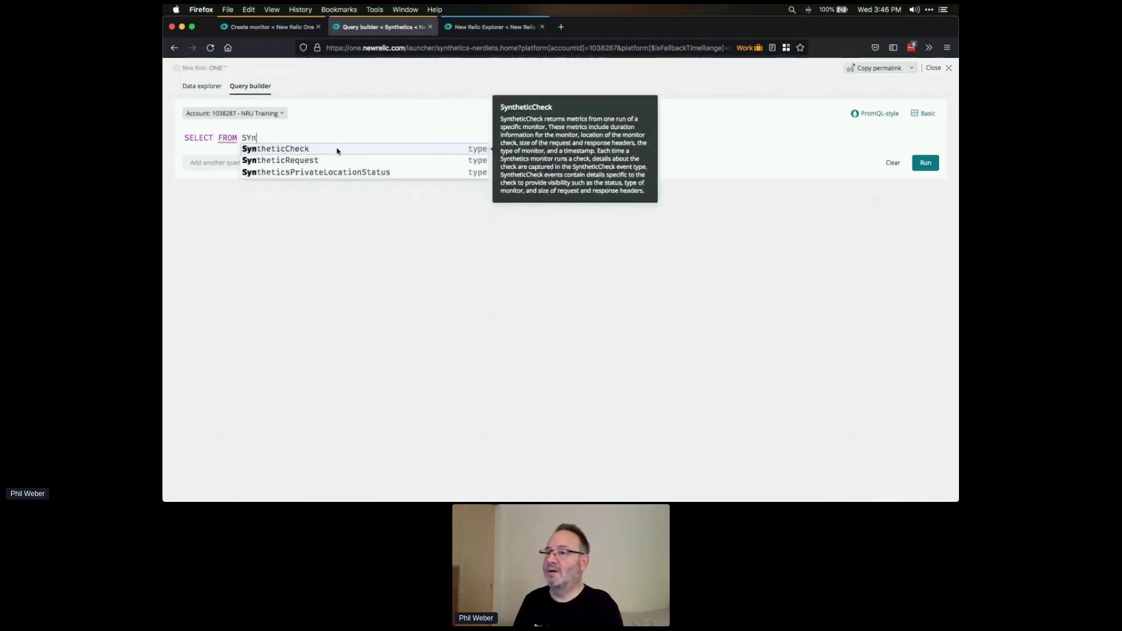
pyautogui.click(337, 149)
pyautogui.write('WHE')
pyautogui.click(337, 150)
pyautogui.write('monio')
pyautogui.press('BackSpace')
pyautogui.press('Down')
pyautogui.press('Down')
pyautogui.press('Return')
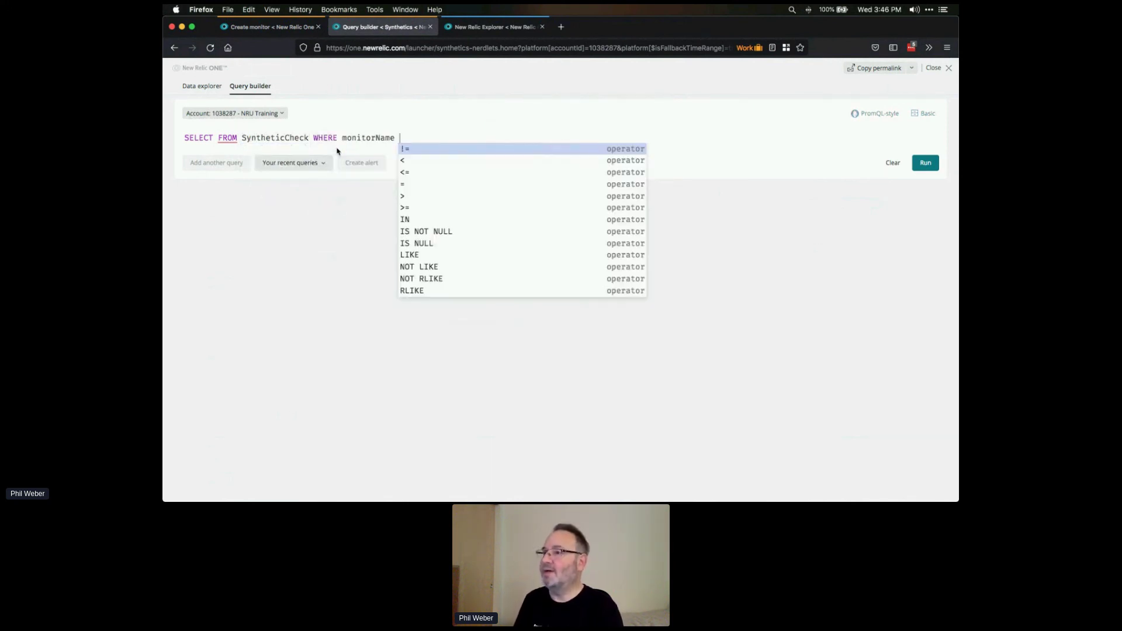
pyautogui.press('Return')
pyautogui.press('Down')
pyautogui.press('Down')
pyautogui.press('Down')
pyautogui.press('Down')
pyautogui.press('Down')
pyautogui.press('Down')
pyautogui.press('Down')
pyautogui.press('Down')
pyautogui.press('Down')
pyautogui.press('Down')
pyautogui.press('Down')
pyautogui.press('Down')
pyautogui.press('Down')
pyautogui.press('Down')
pyautogui.press('Down')
pyautogui.press('Down')
pyautogui.press('Down')
pyautogui.press('Down')
pyautogui.press('Down')
pyautogui.press('Down')
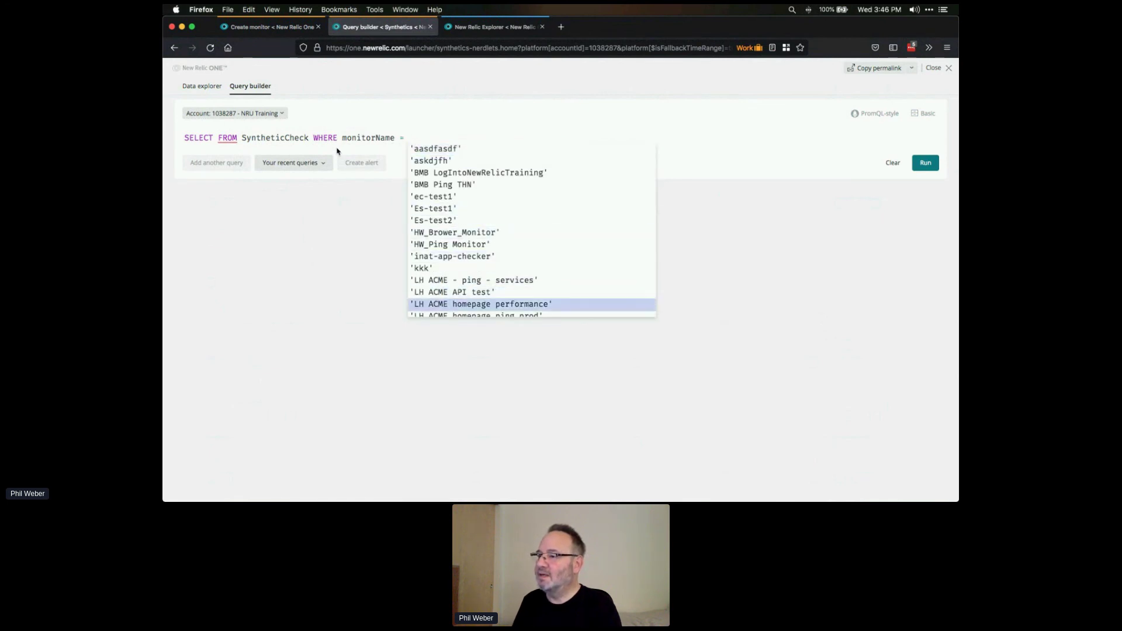
pyautogui.press('Down')
pyautogui.press('Down')
pyautogui.press('Down')
pyautogui.press('Down')
pyautogui.press('Down')
pyautogui.press('Down')
pyautogui.press('Down')
pyautogui.press('Down')
pyautogui.press('Down')
pyautogui.press('Down')
pyautogui.press('Down')
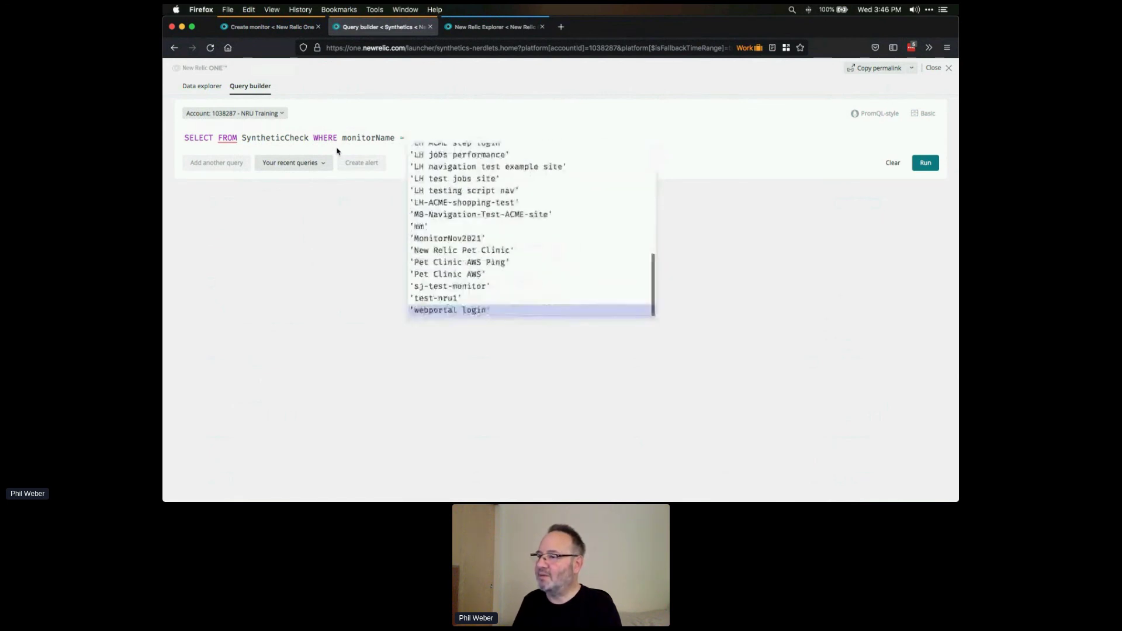
pyautogui.press('Up')
pyautogui.press('Up')
pyautogui.press('Up')
pyautogui.press('Up')
pyautogui.press('Return')
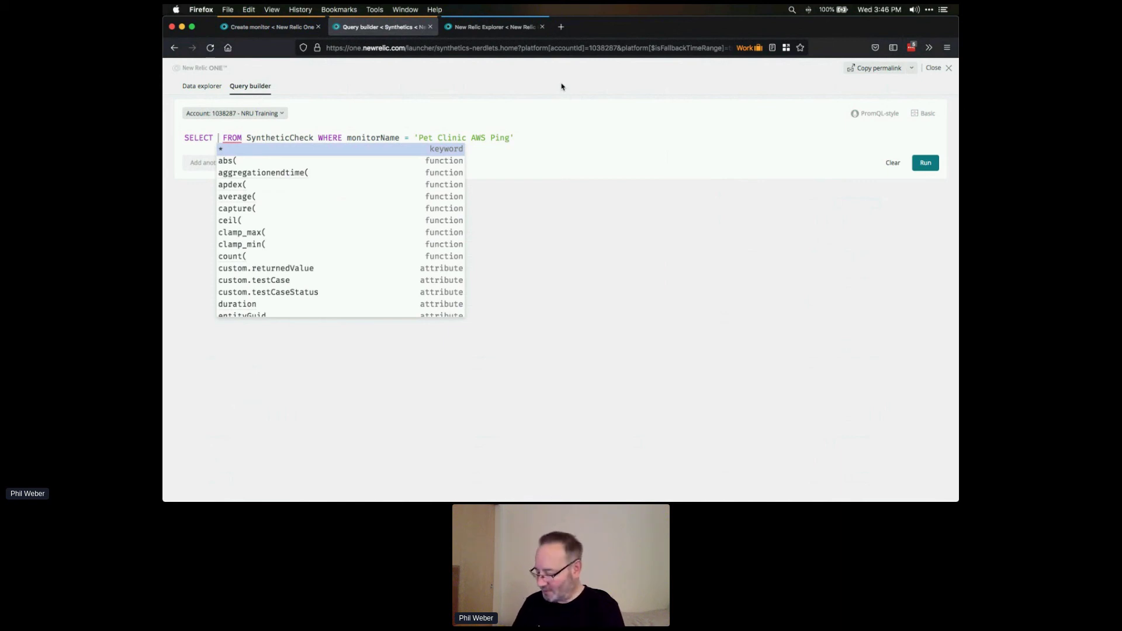
# - Select percentage(count(*), WHERE result = 'SUCCESS') and run the query
pyautogui.write('percent')
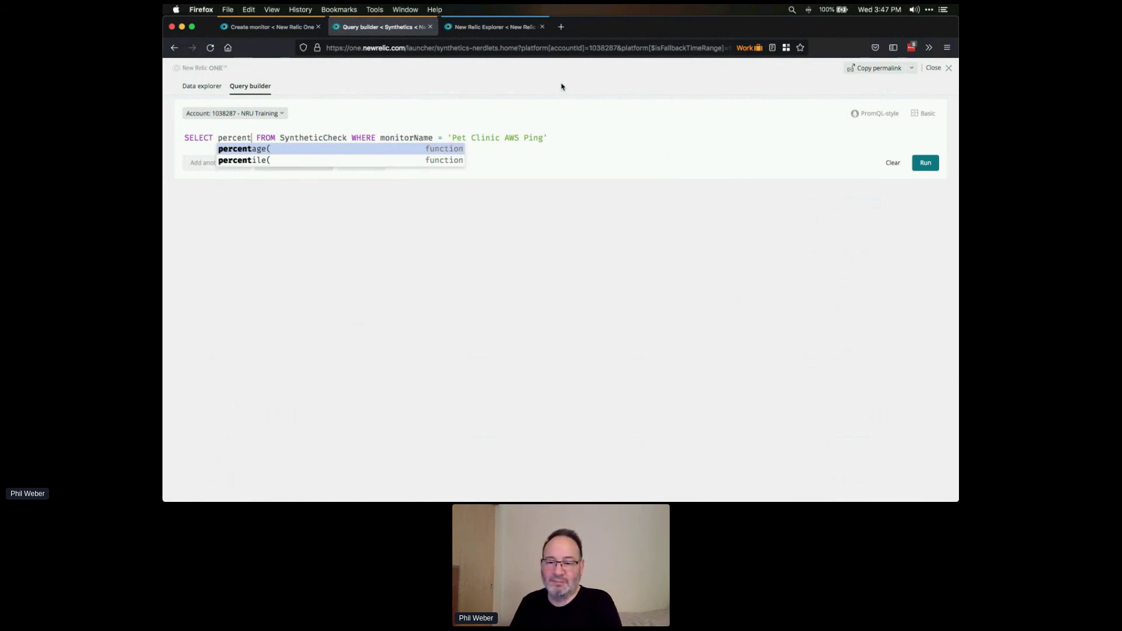
pyautogui.press('Return')
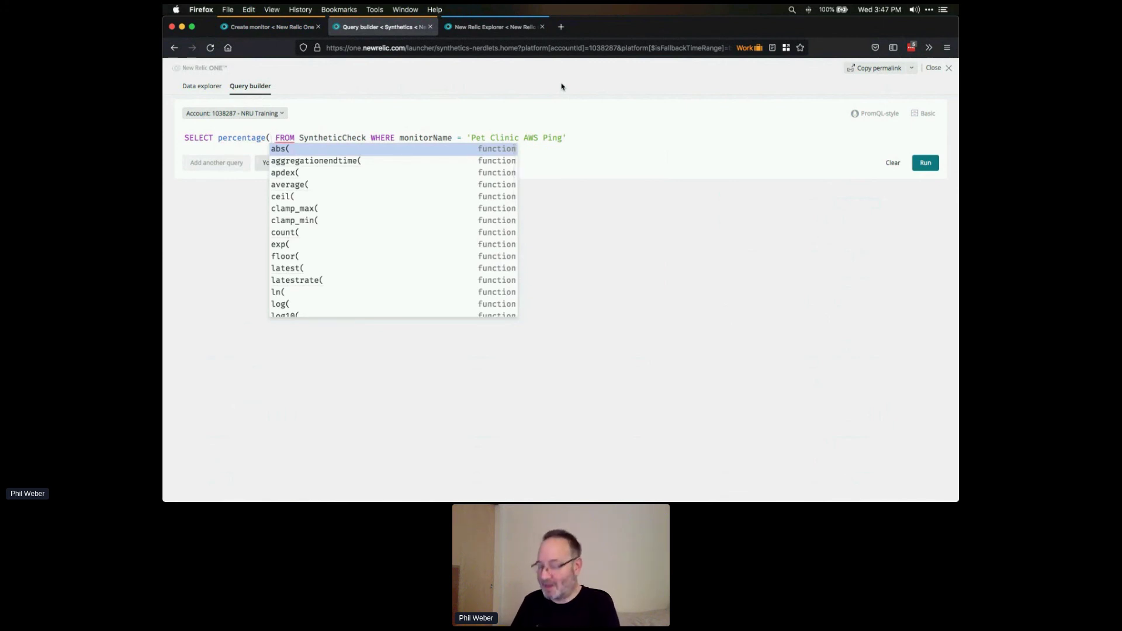
pyautogui.write('count')
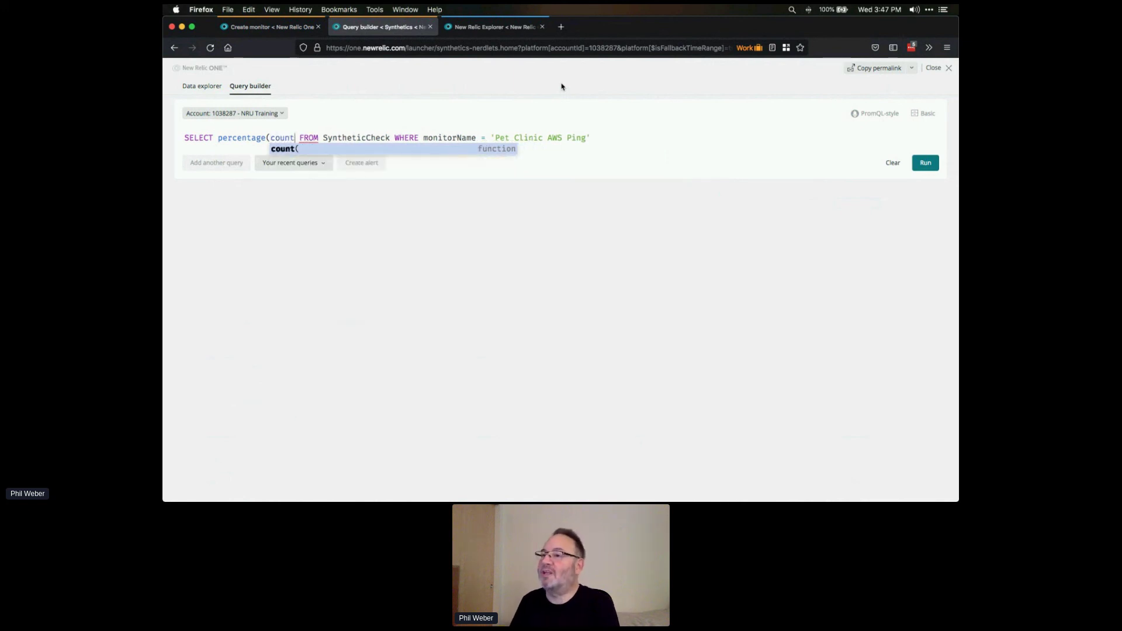
pyautogui.write('(*)')
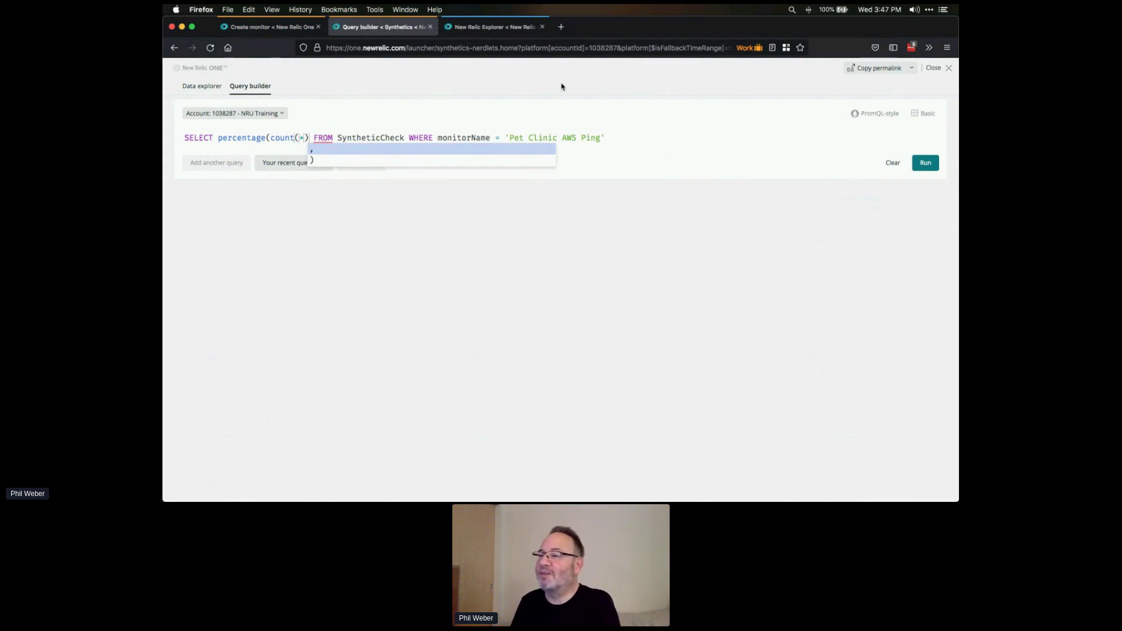
pyautogui.write(',')
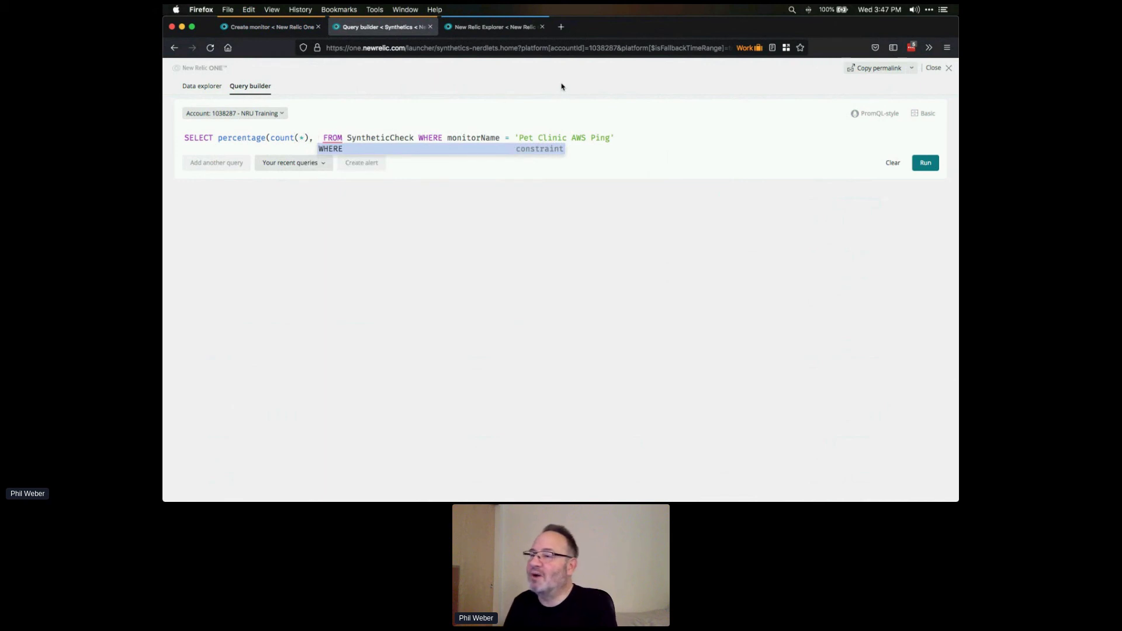
pyautogui.press('Return')
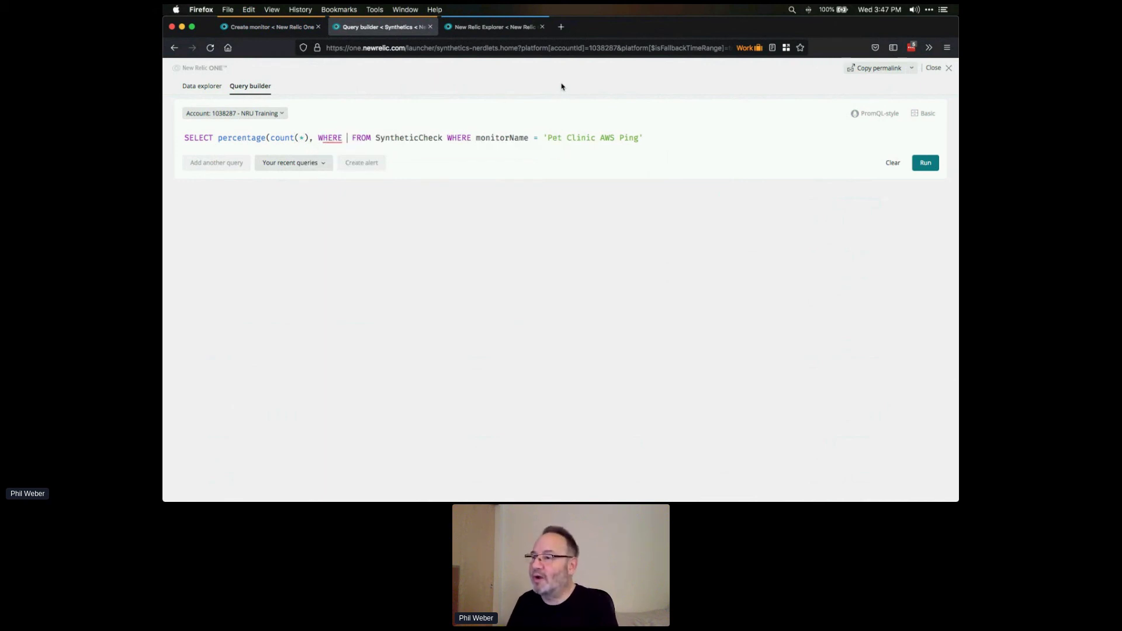
pyautogui.write('rs')
pyautogui.press('BackSpace')
pyautogui.write('e')
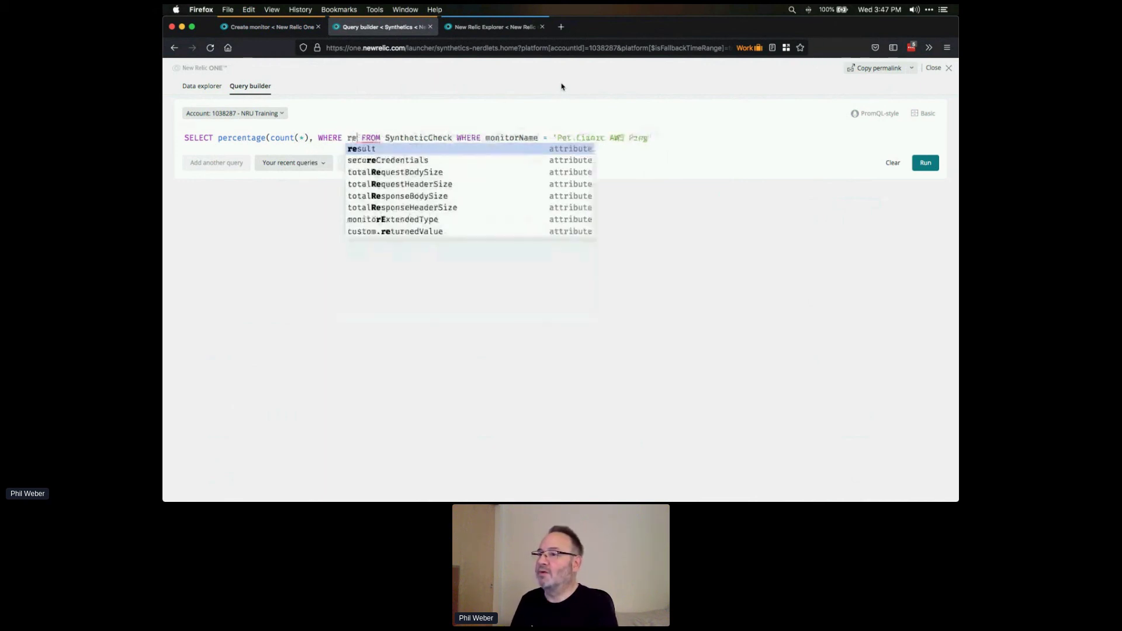
pyautogui.press('Return')
pyautogui.press('Return')
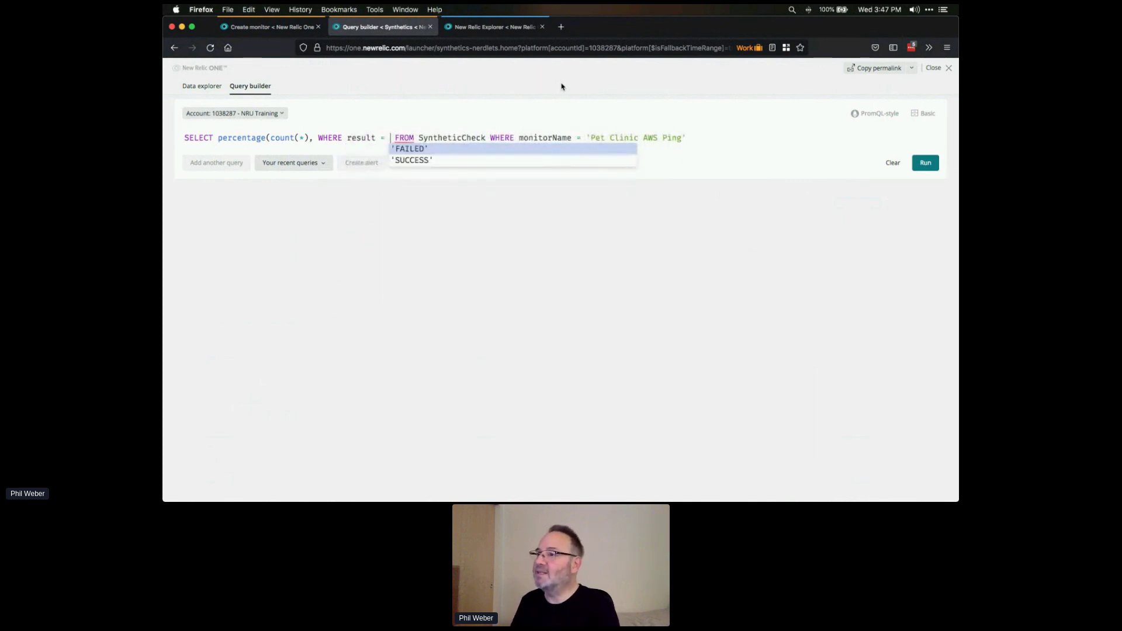
pyautogui.press('Down')
pyautogui.press('Return')
pyautogui.press('Return')
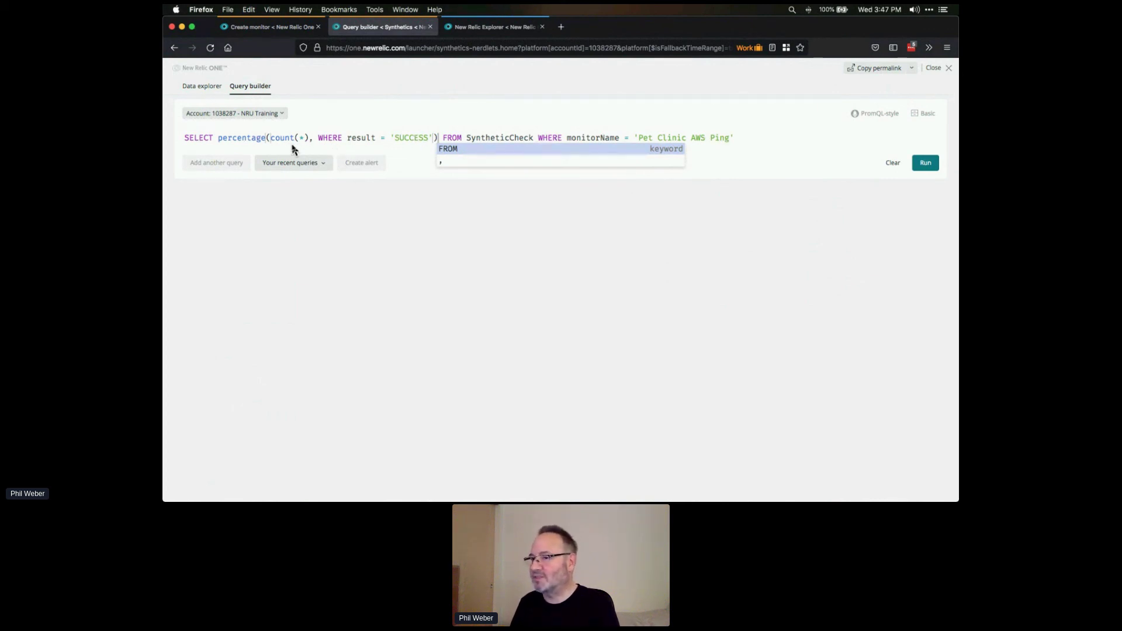
pyautogui.click(744, 139)
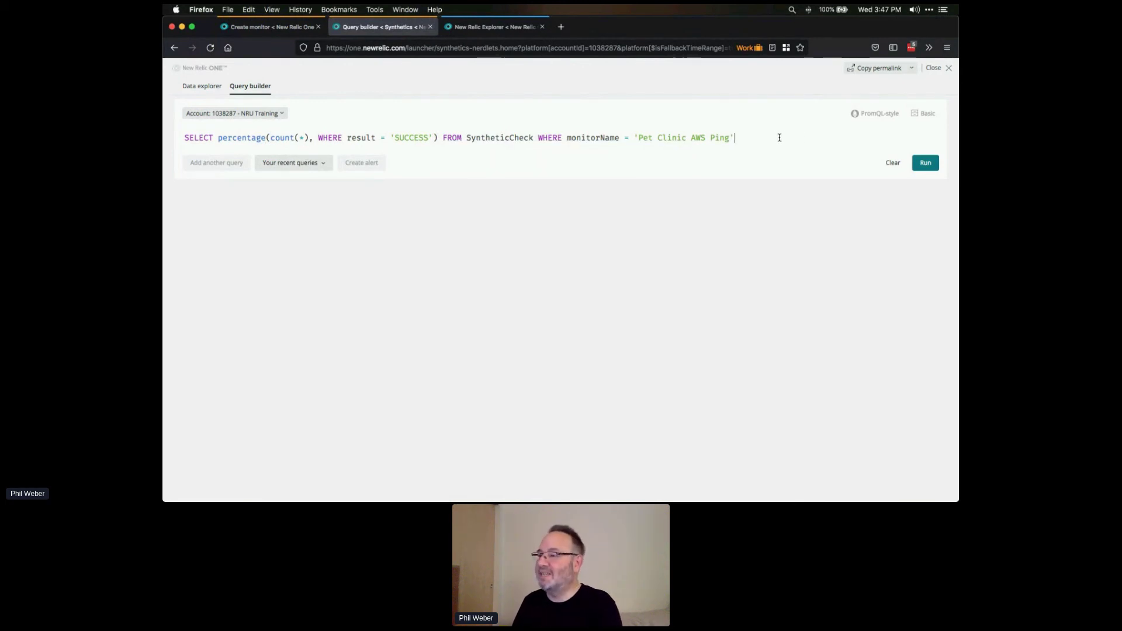
pyautogui.click(923, 168)
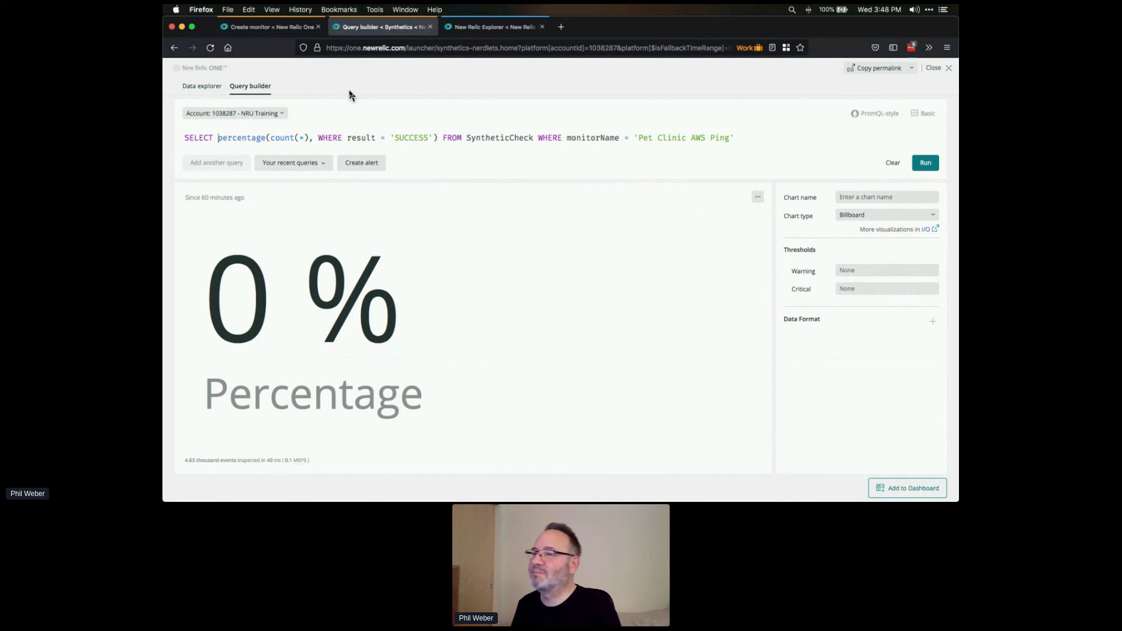
pyautogui.hotkey('shift', 'Right')
pyautogui.hotkey('shift', 'Right')
pyautogui.hotkey('shift', 'Right')
pyautogui.hotkey('shift', 'Right')
pyautogui.hotkey('shift', 'Right')
pyautogui.hotkey('shift', 'Right')
pyautogui.hotkey('shift', 'Right')
pyautogui.hotkey('shift', 'Right')
pyautogui.hotkey('shift', 'Right')
pyautogui.hotkey('shift', 'Right')
pyautogui.hotkey('shift', 'Right')
pyautogui.hotkey('shift', 'Right')
pyautogui.hotkey('shift', 'Right')
pyautogui.hotkey('shift', 'Right')
pyautogui.hotkey('shift', 'Right')
pyautogui.hotkey('shift', 'Right')
pyautogui.hotkey('shift', 'Right')
pyautogui.hotkey('shift', 'Right')
pyautogui.hotkey('shift', 'Right')
pyautogui.hotkey('shift', 'Right')
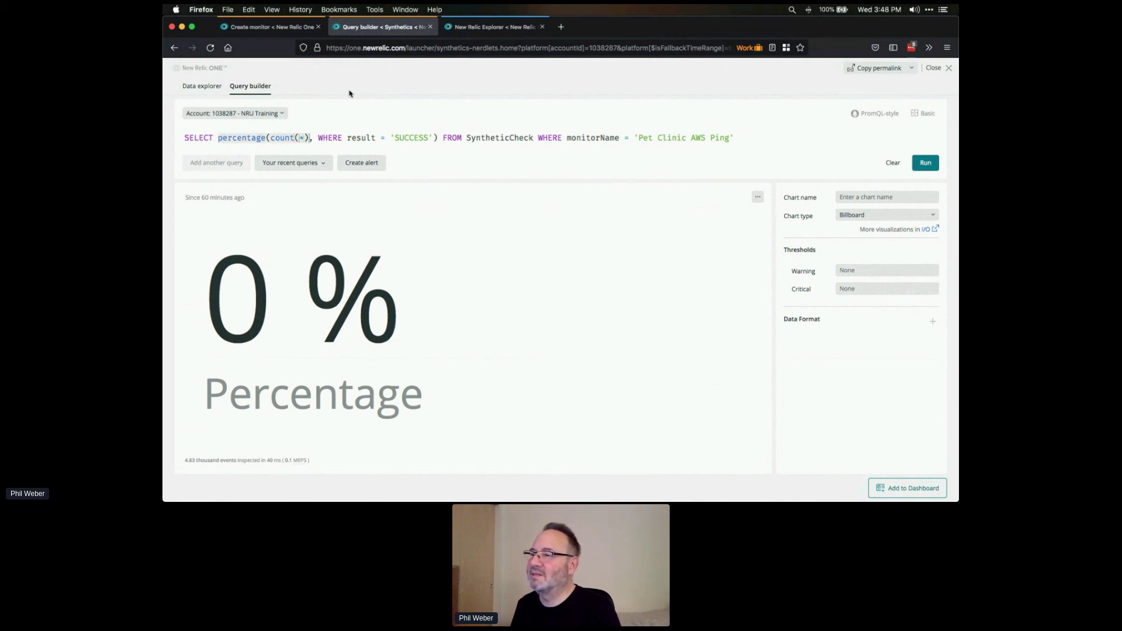
pyautogui.hotkey('shift', 'Right')
pyautogui.hotkey('shift', 'Right')
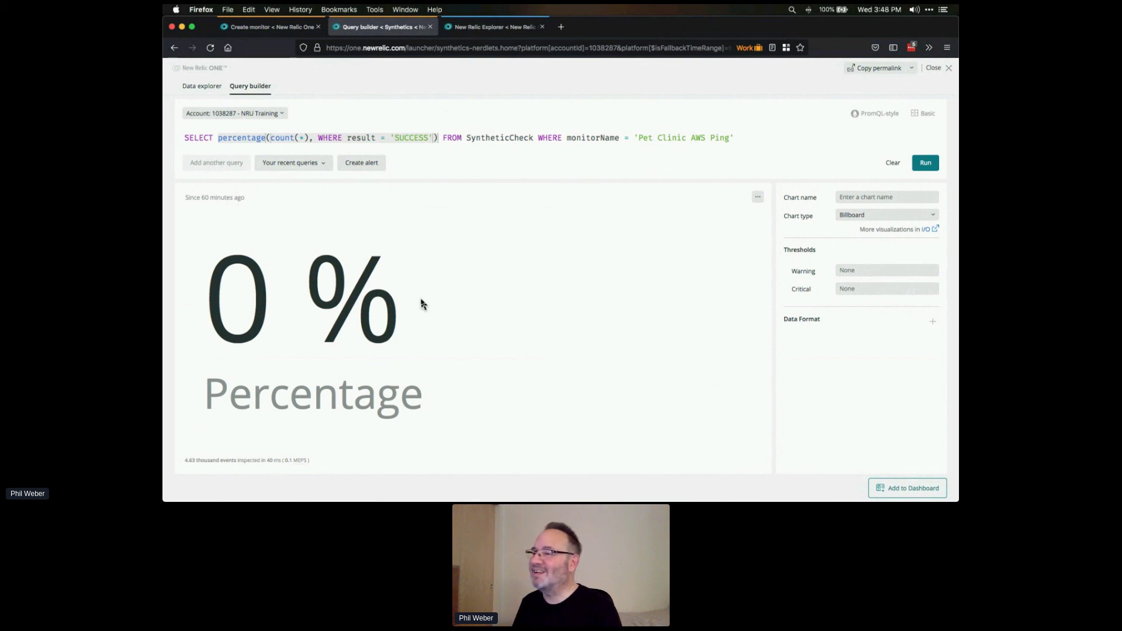
# - Reload the recent success-percentage query, remove ' Ping' to target Pet Clinic AWS, and run it (91.53%)
pyautogui.click(937, 69)
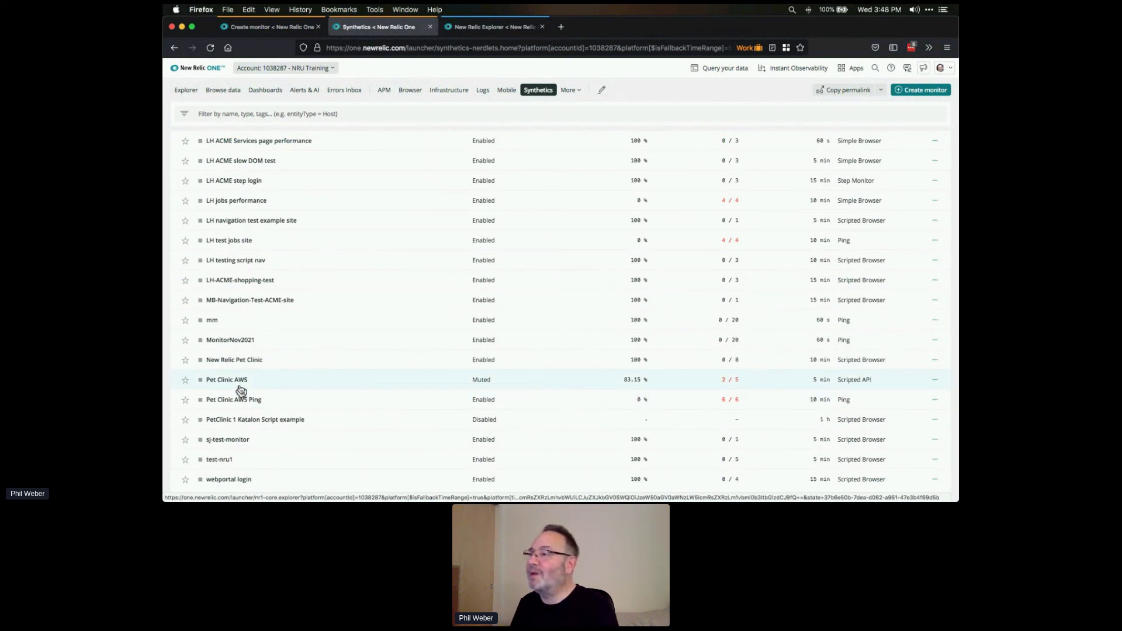
pyautogui.click(735, 72)
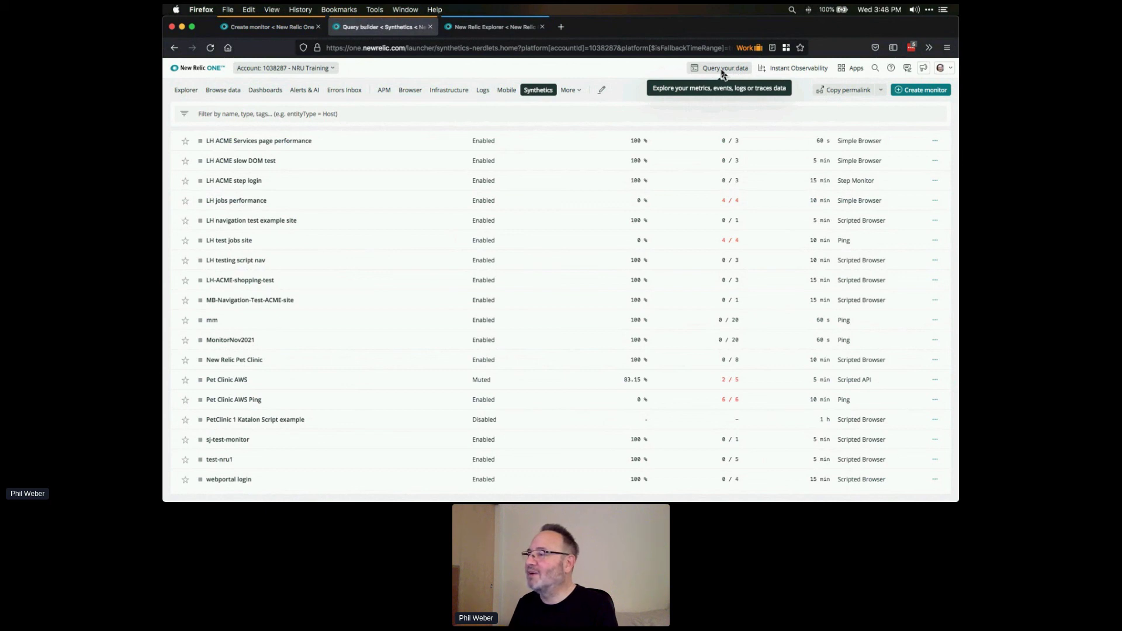
pyautogui.click(729, 72)
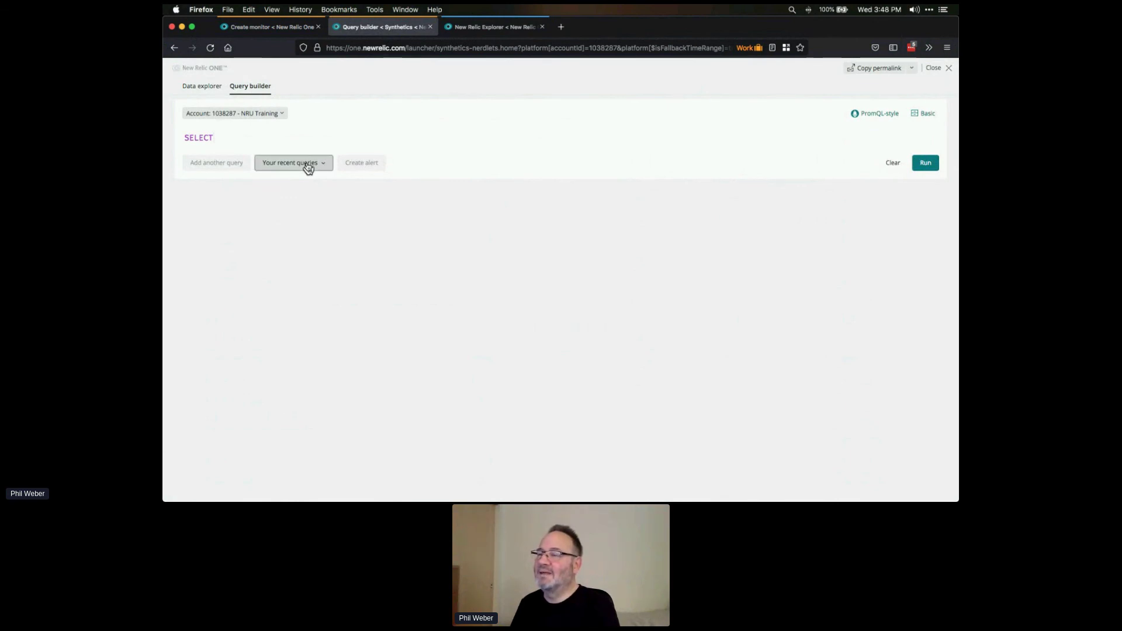
pyautogui.click(308, 169)
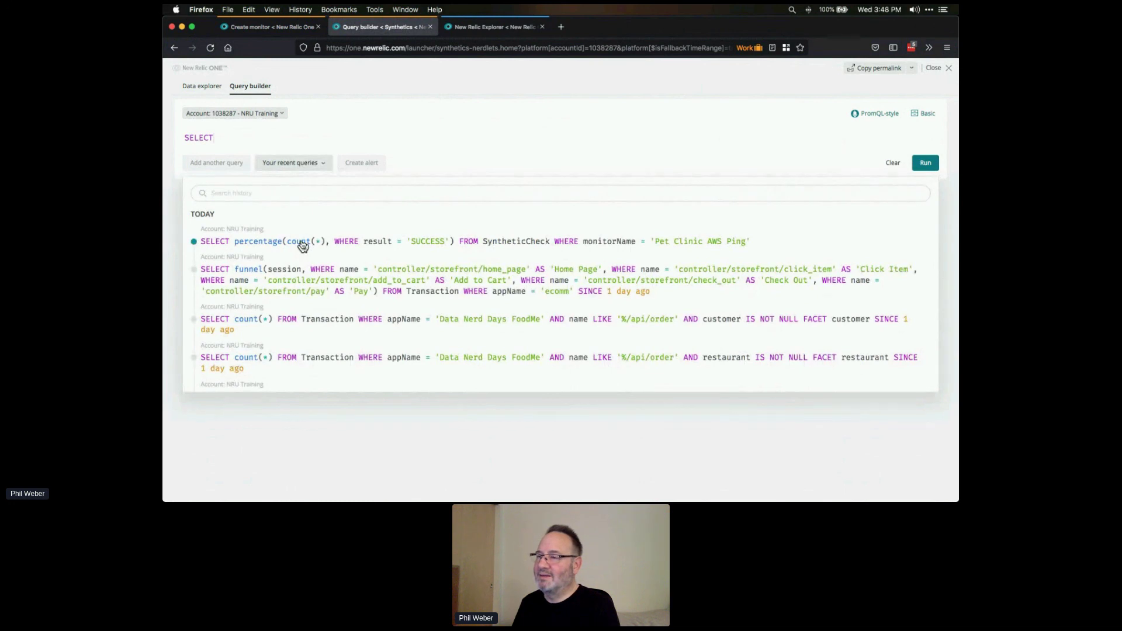
pyautogui.click(303, 243)
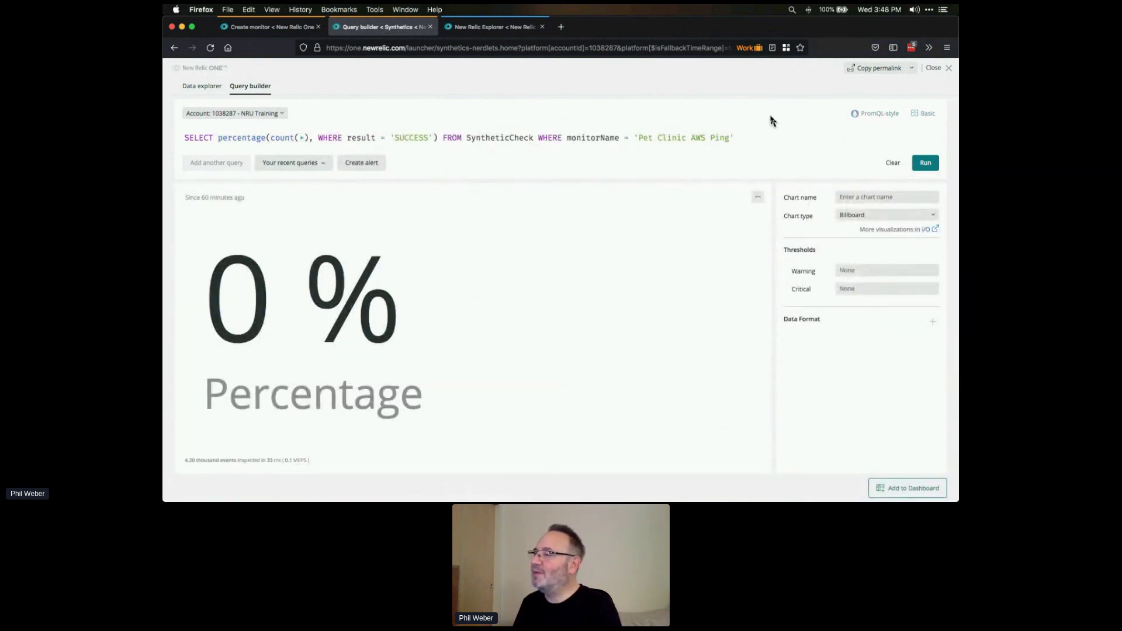
pyautogui.hotkey('shift', 'Right')
pyautogui.hotkey('shift', 'Right')
pyautogui.hotkey('shift', 'Right')
pyautogui.hotkey('shift', 'Right')
pyautogui.press('BackSpace')
pyautogui.press('BackSpace')
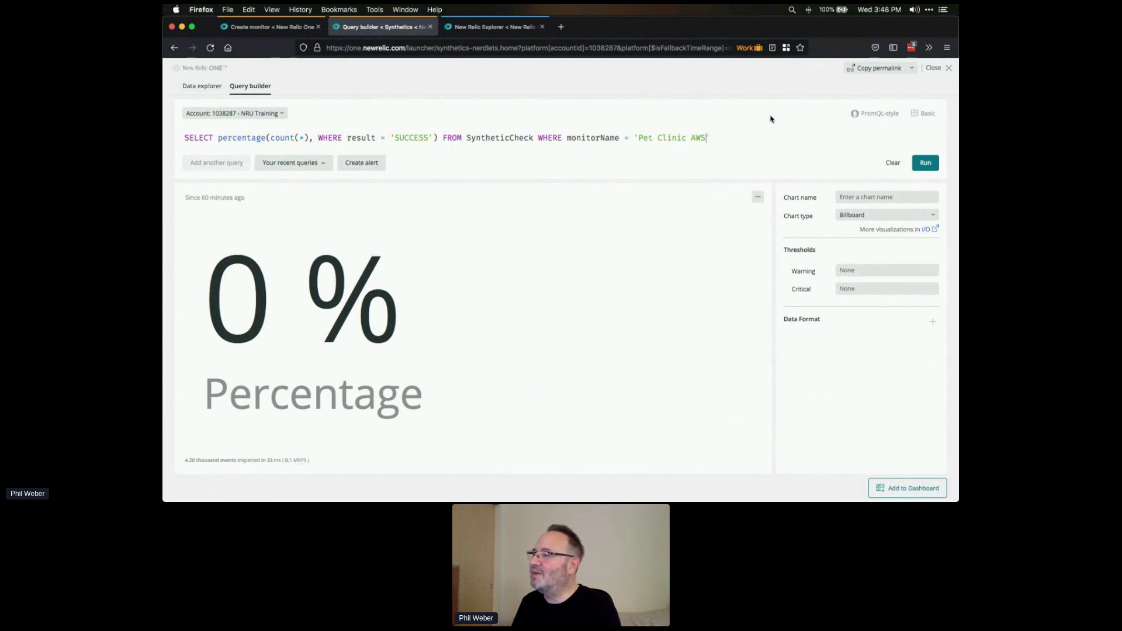
pyautogui.click(924, 164)
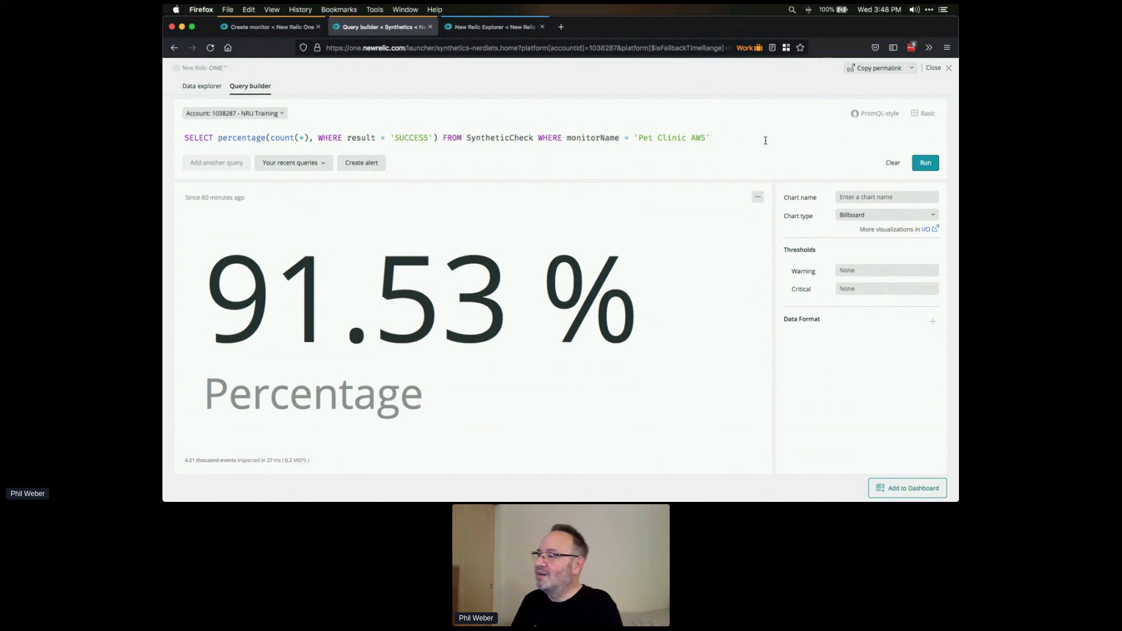
# - Limit the Pet Clinic AWS success query to SINCE 30 days ago and run it
pyautogui.write('SIN')
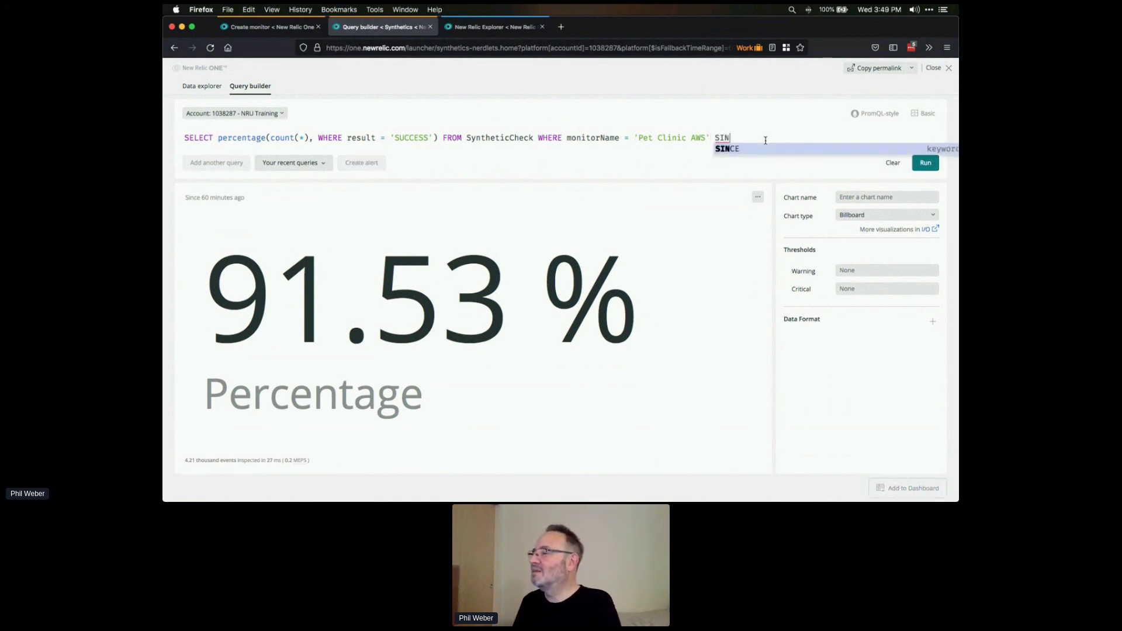
pyautogui.press('Tab')
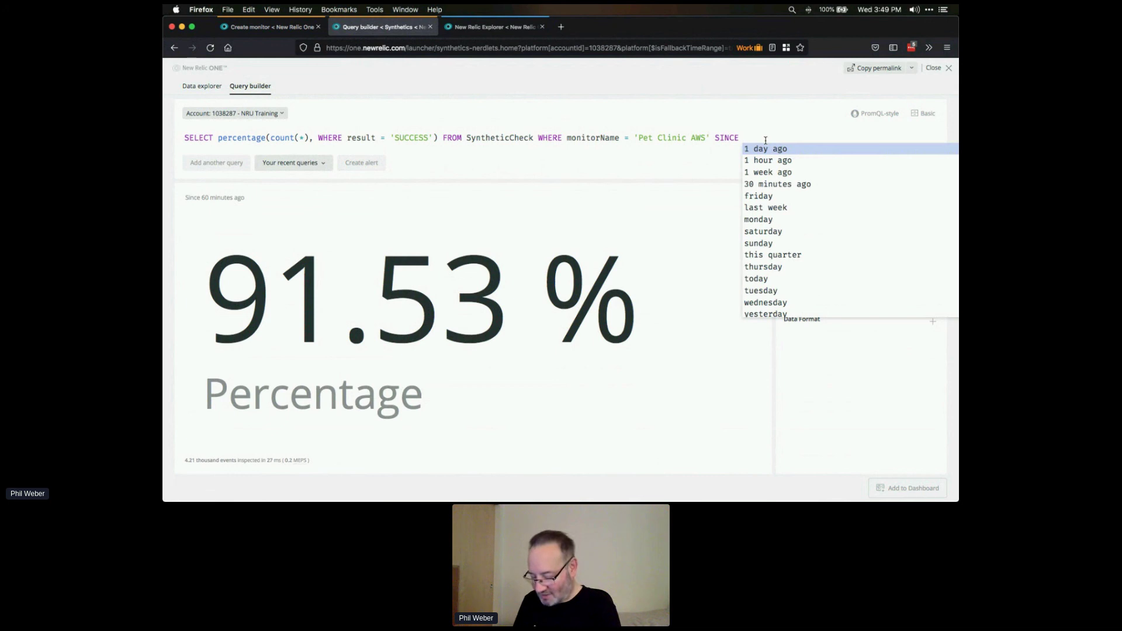
pyautogui.write('30 days')
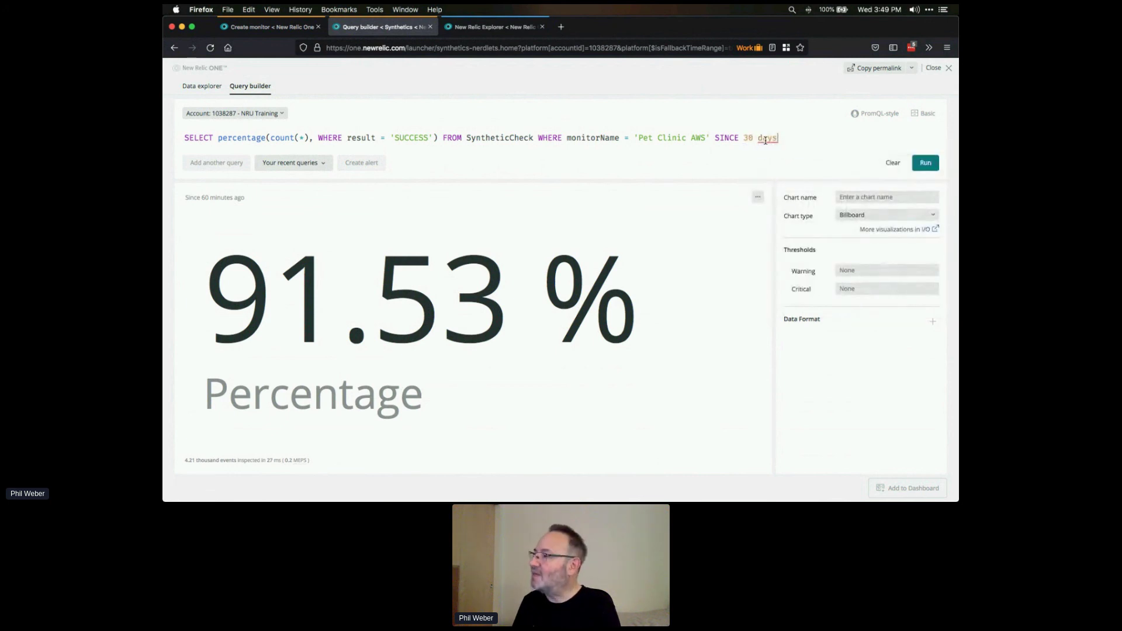
pyautogui.write(' ago')
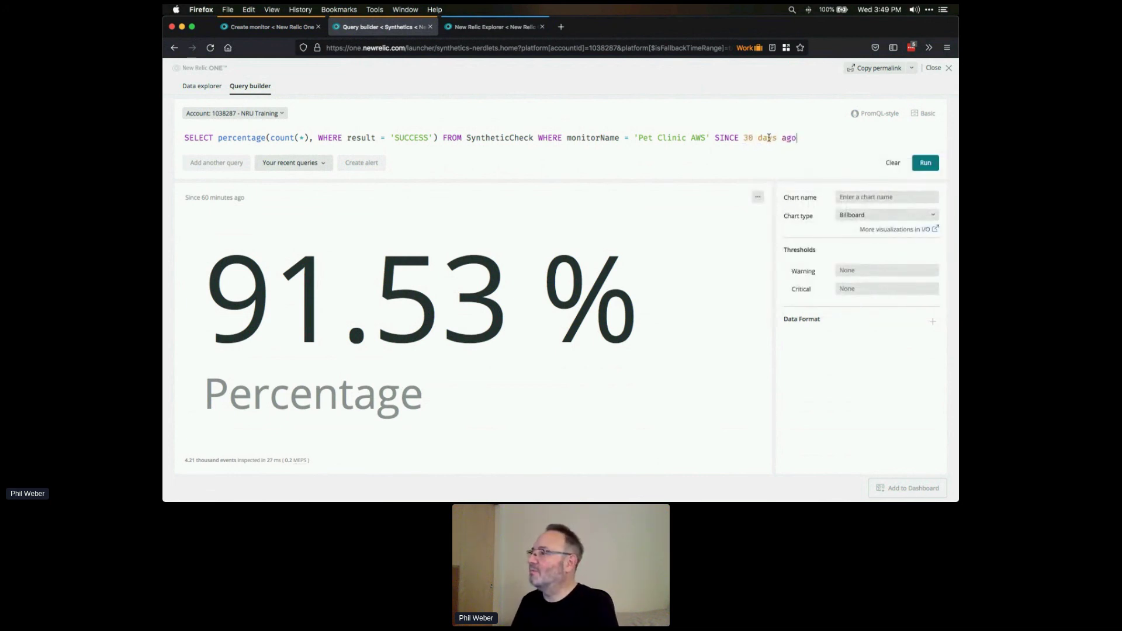
pyautogui.click(927, 164)
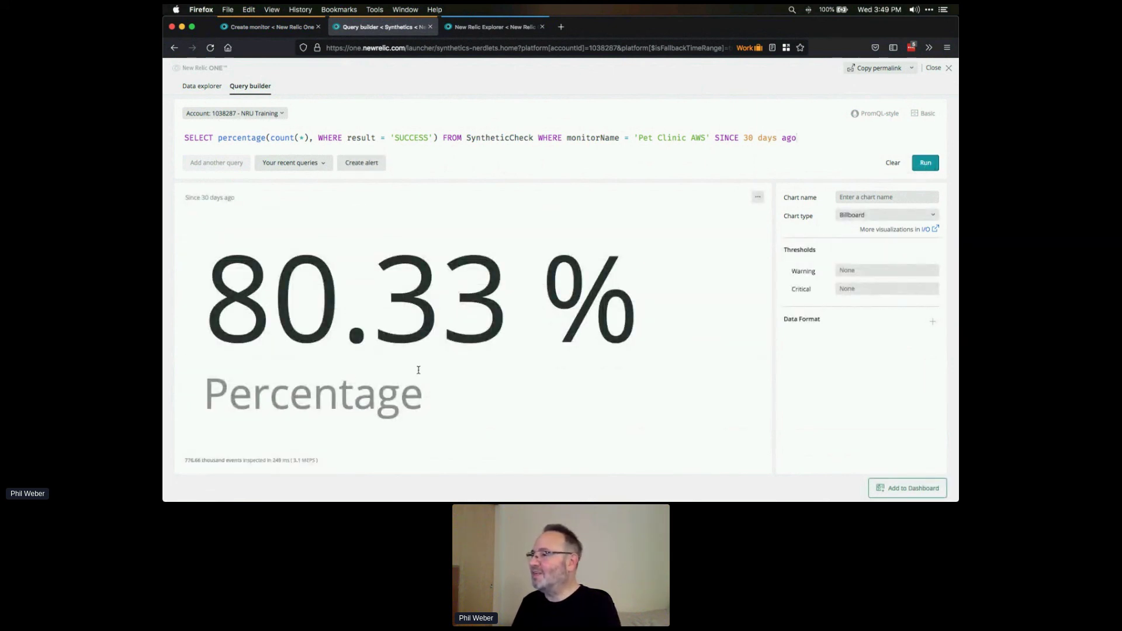
# - Append TIMESERIES and rerun to chart success percentage as a line over time
pyautogui.click(815, 138)
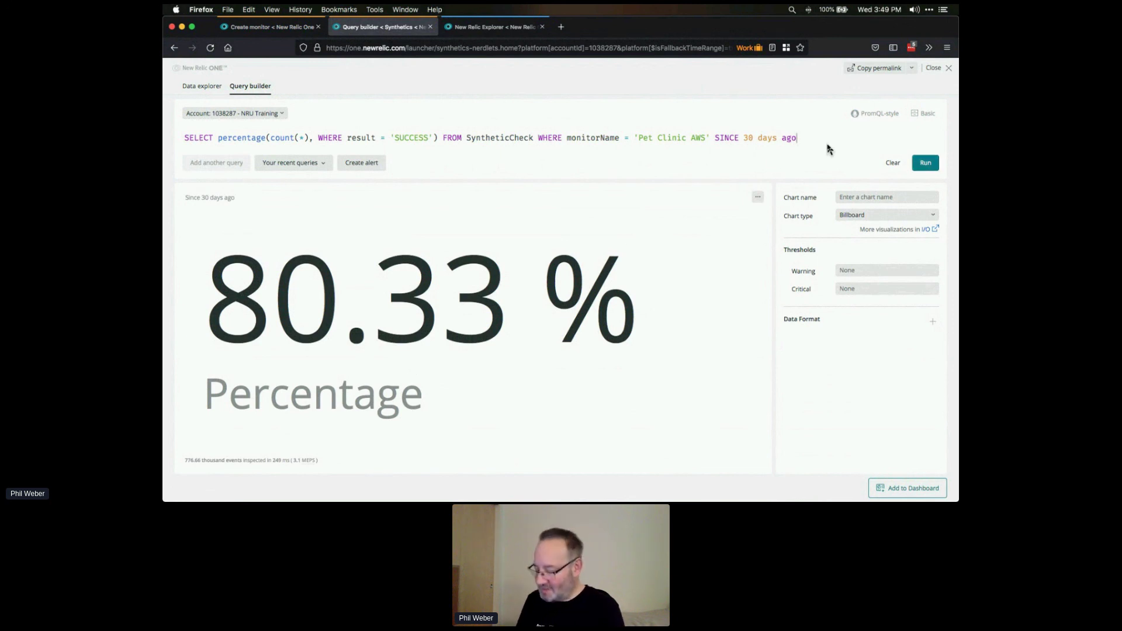
pyautogui.write('TIMESERIES')
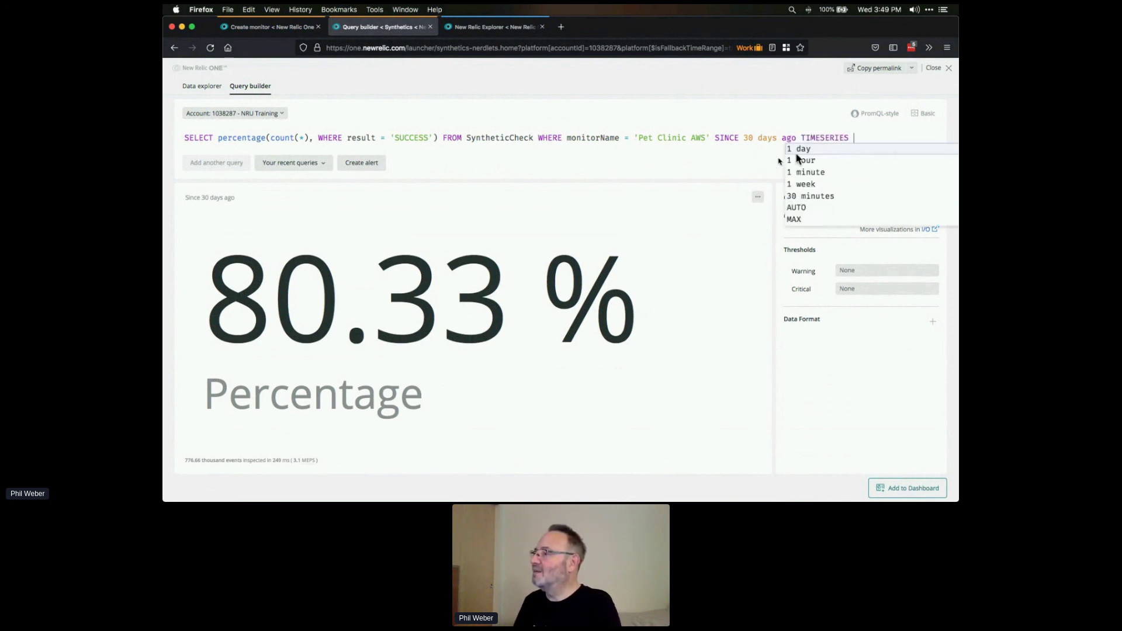
pyautogui.click(734, 156)
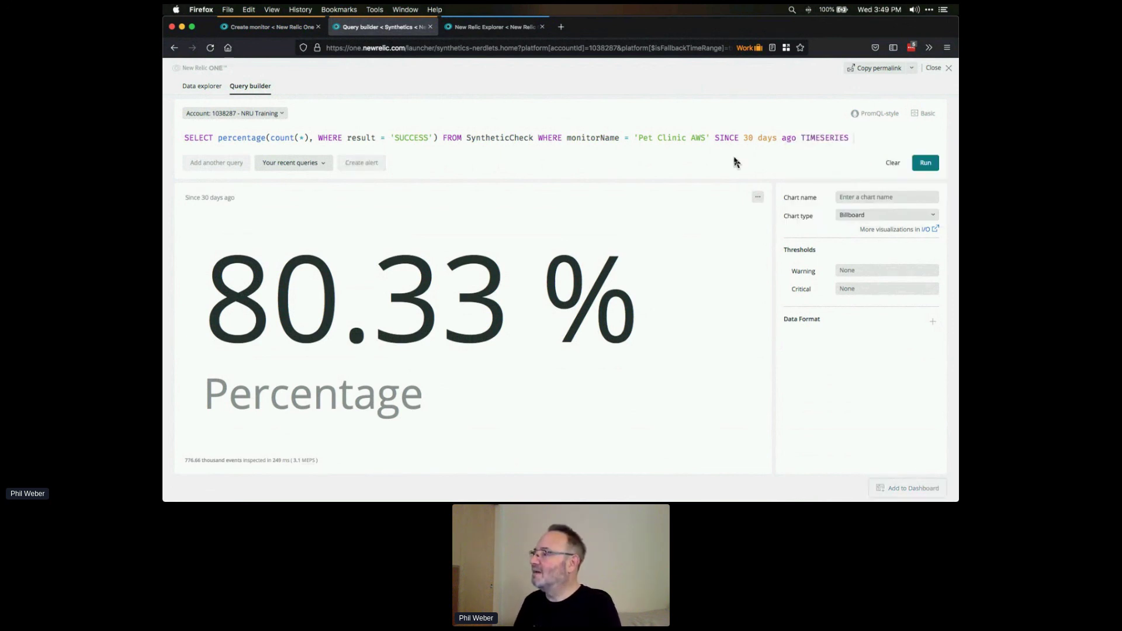
pyautogui.click(926, 163)
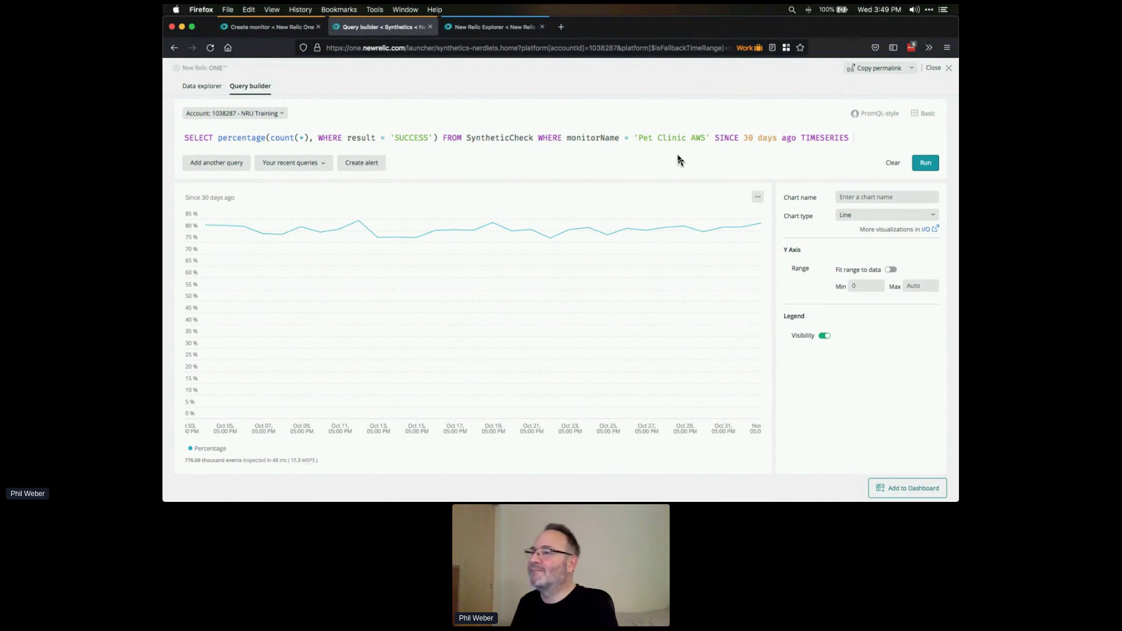
pyautogui.click(275, 32)
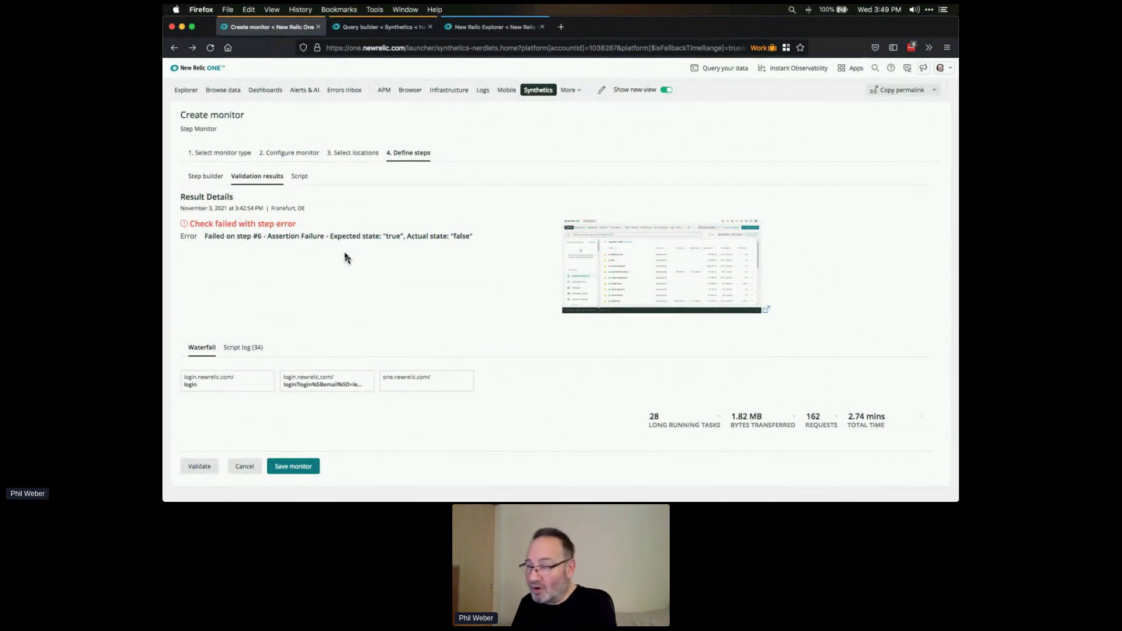
pyautogui.click(674, 268)
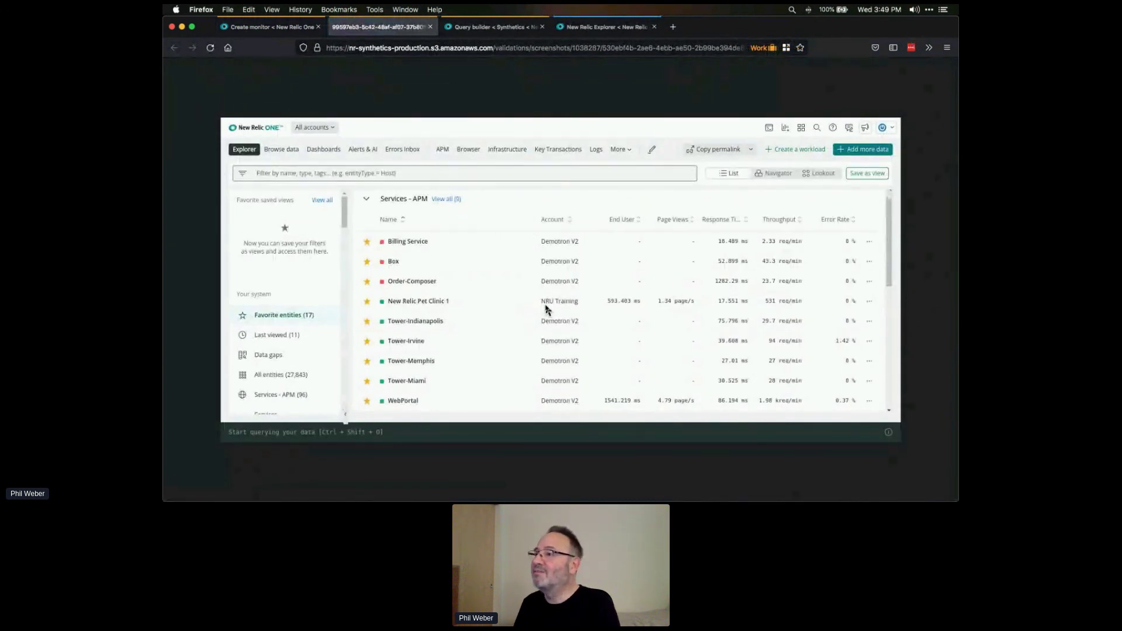
pyautogui.click(430, 27)
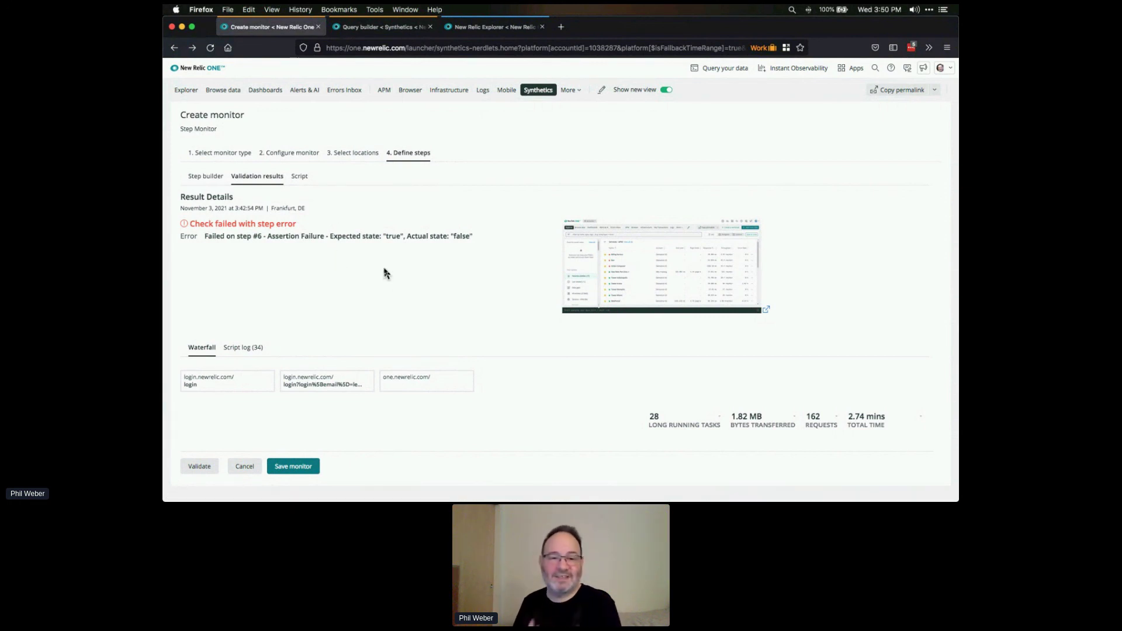
# - Scroll through the monitor's generated script, select AAGVAC on line 117, then return to the Query builder
pyautogui.click(299, 177)
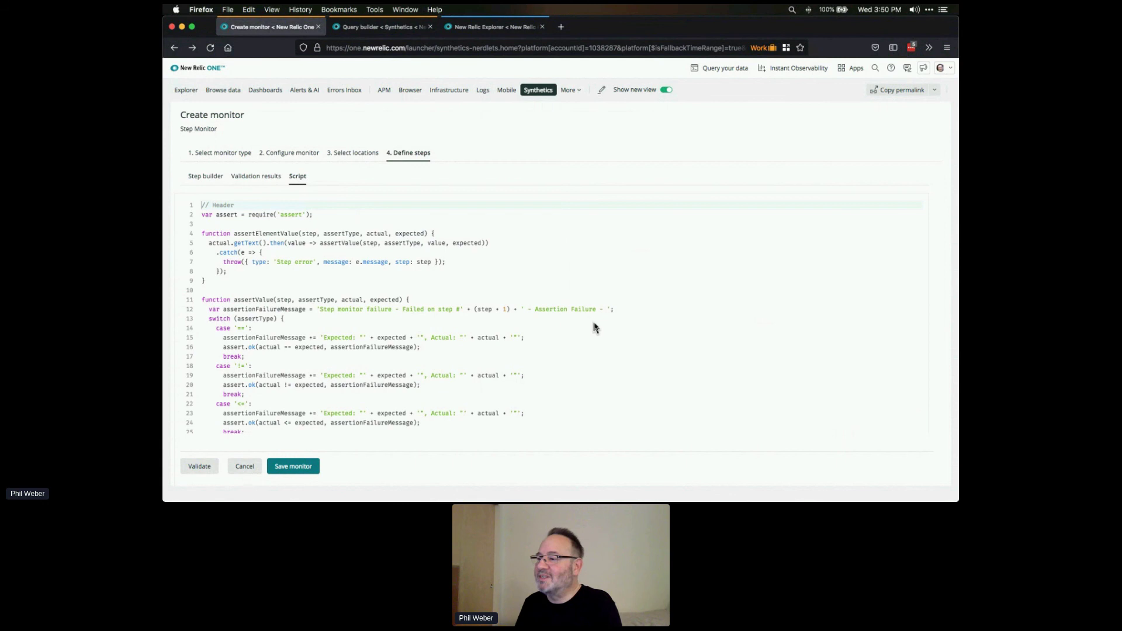
pyautogui.scroll(-5, 596, 327)
pyautogui.scroll(-5, 596, 328)
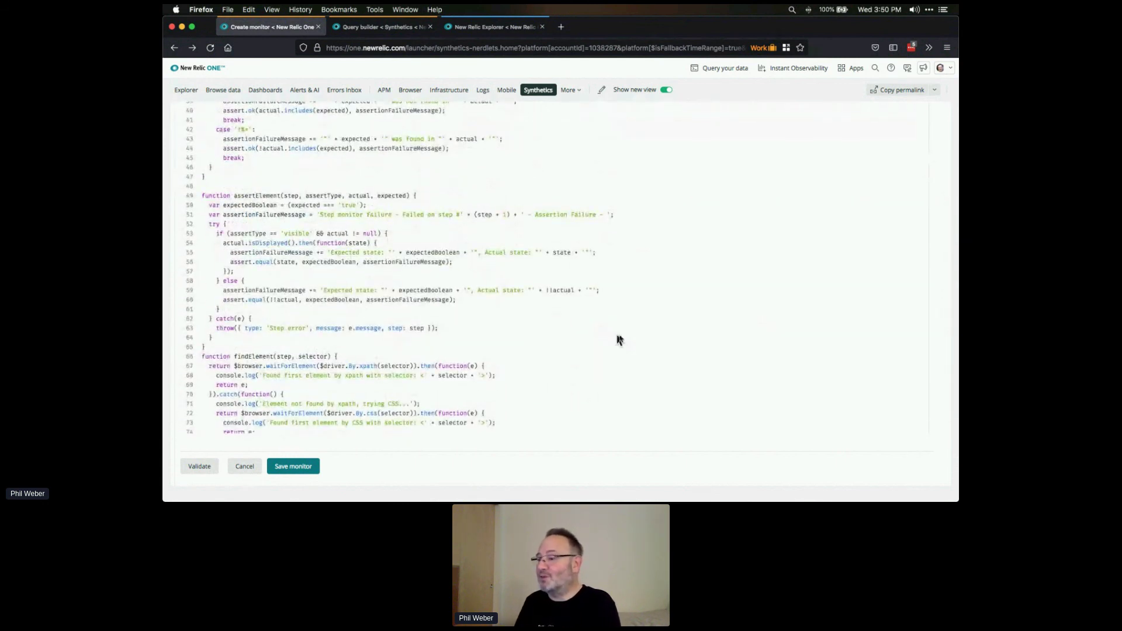
pyautogui.scroll(-5, 626, 341)
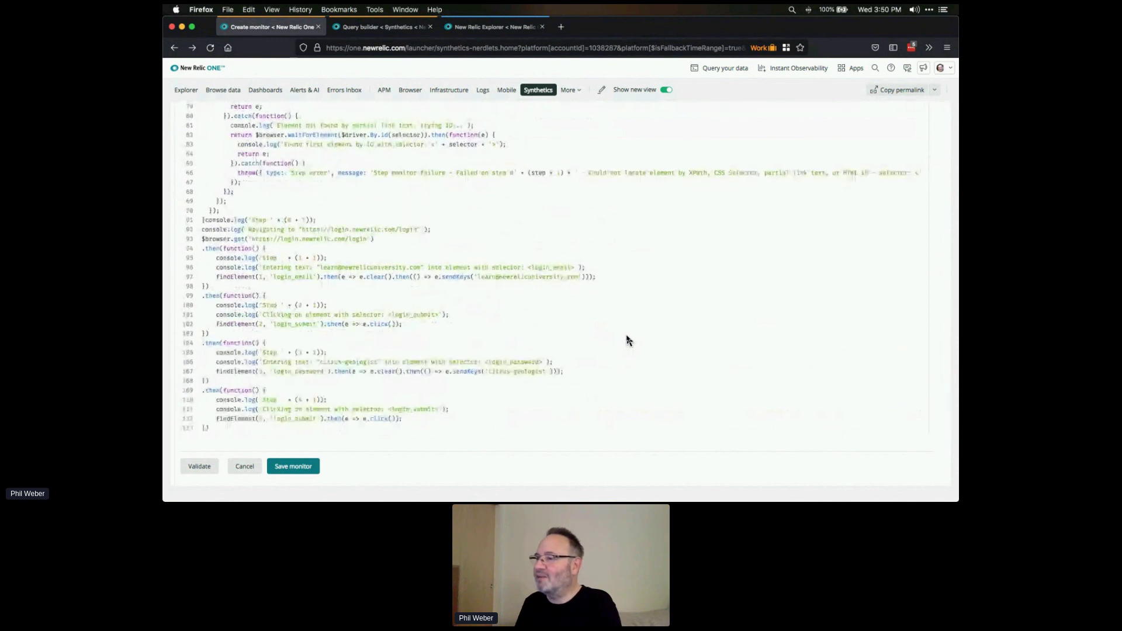
pyautogui.scroll(-3, 628, 341)
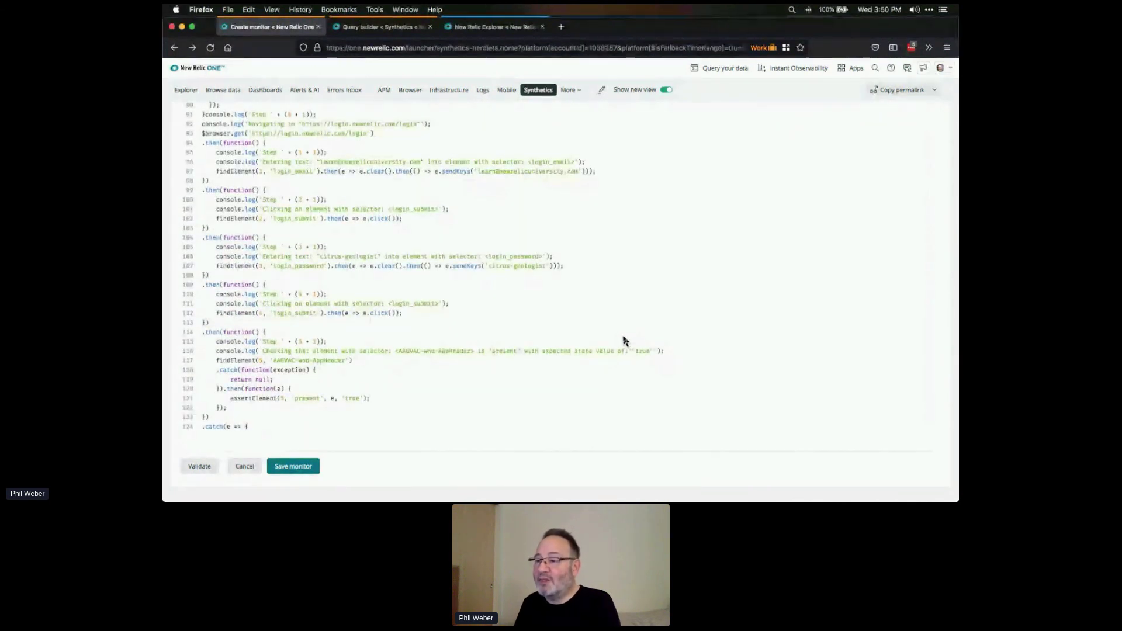
pyautogui.moveTo(272, 363); pyautogui.dragTo(293, 362)
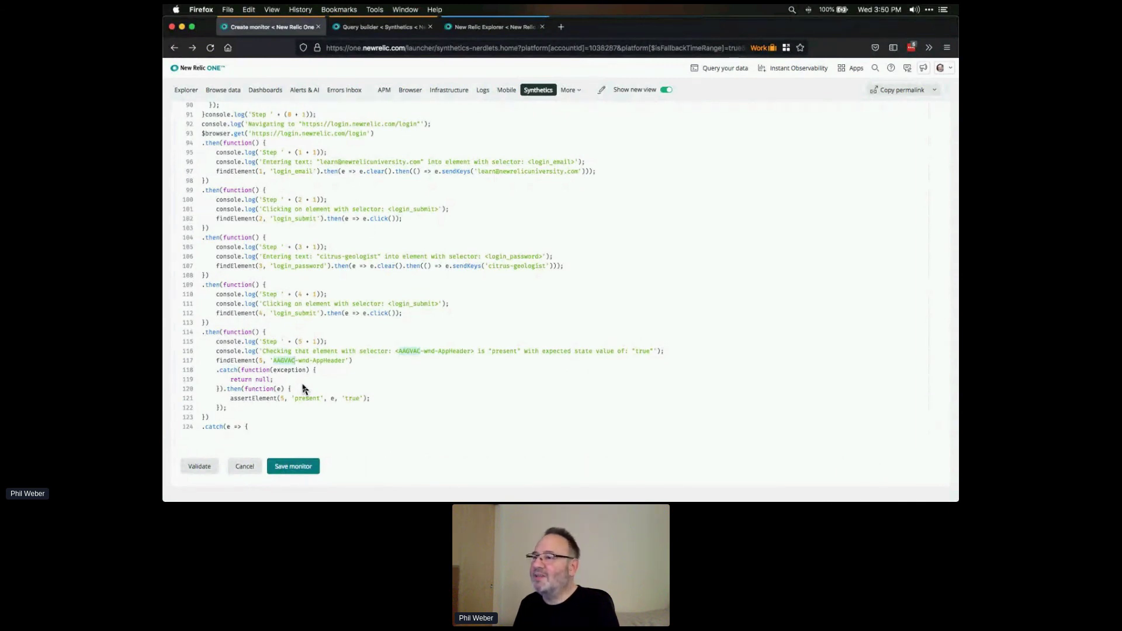
pyautogui.click(374, 29)
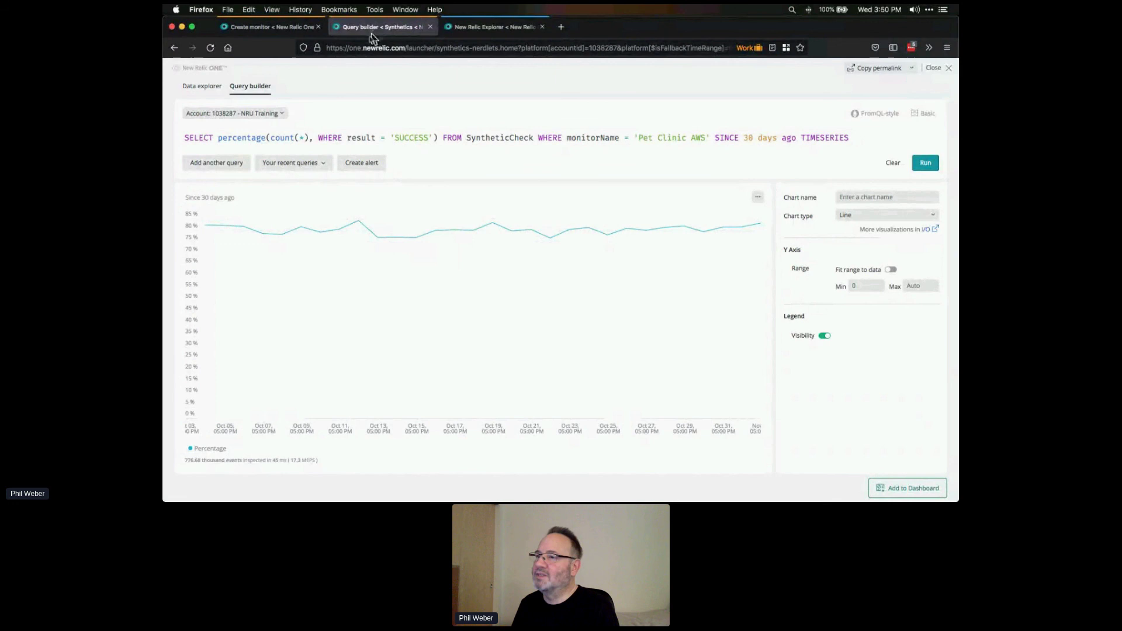
pyautogui.click(313, 139)
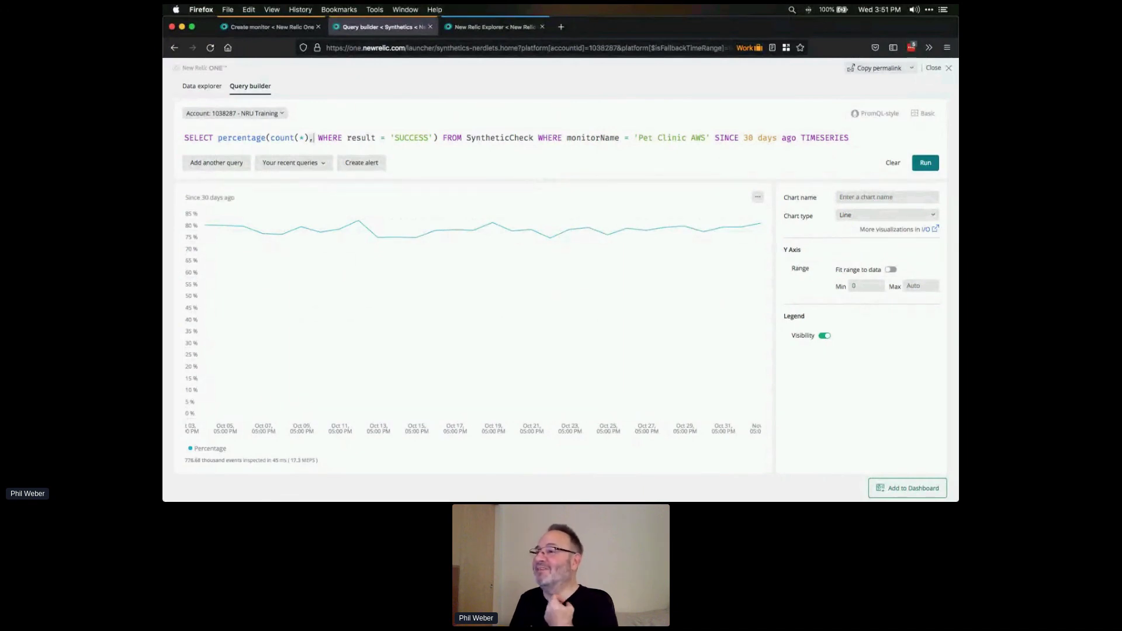
# - Return to the Create monitor tab showing the generated script's AAGVAC-wnd-AppHeader check
pyautogui.click(270, 28)
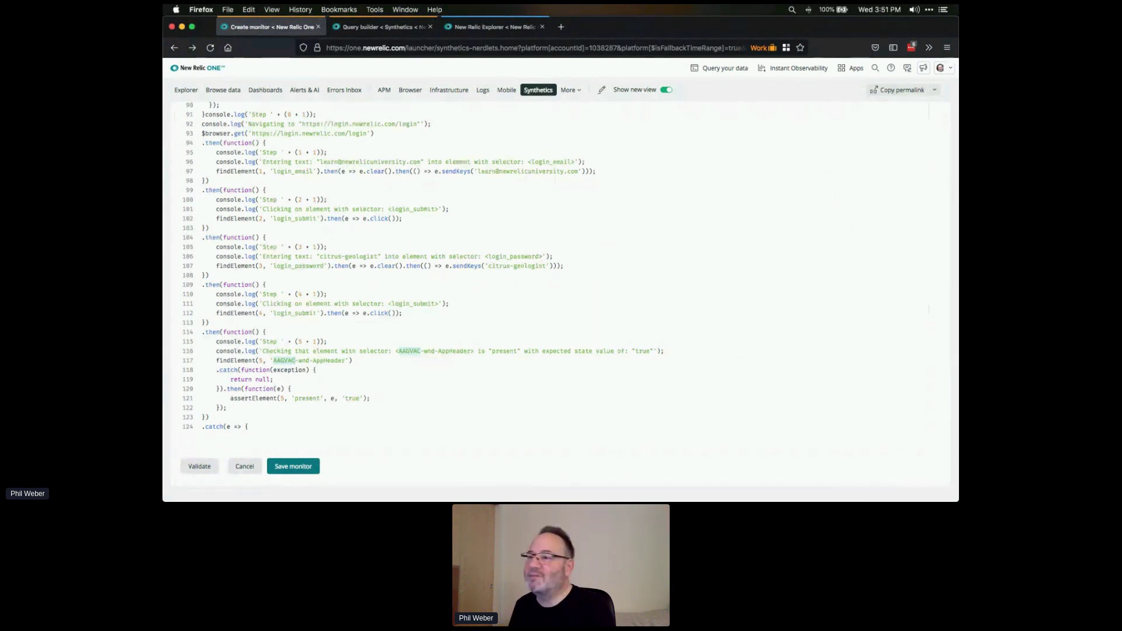
# - Check the alert requirement on the Google Slides lab slide, then return to the Query builder
pyautogui.press('super+Tab')
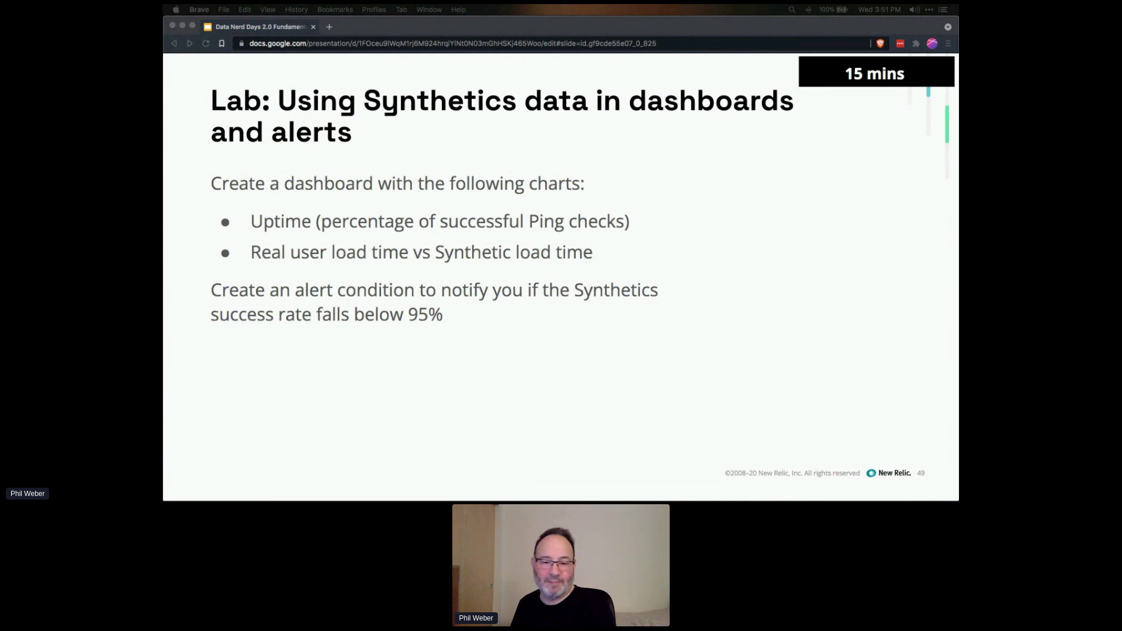
pyautogui.press('super+Tab')
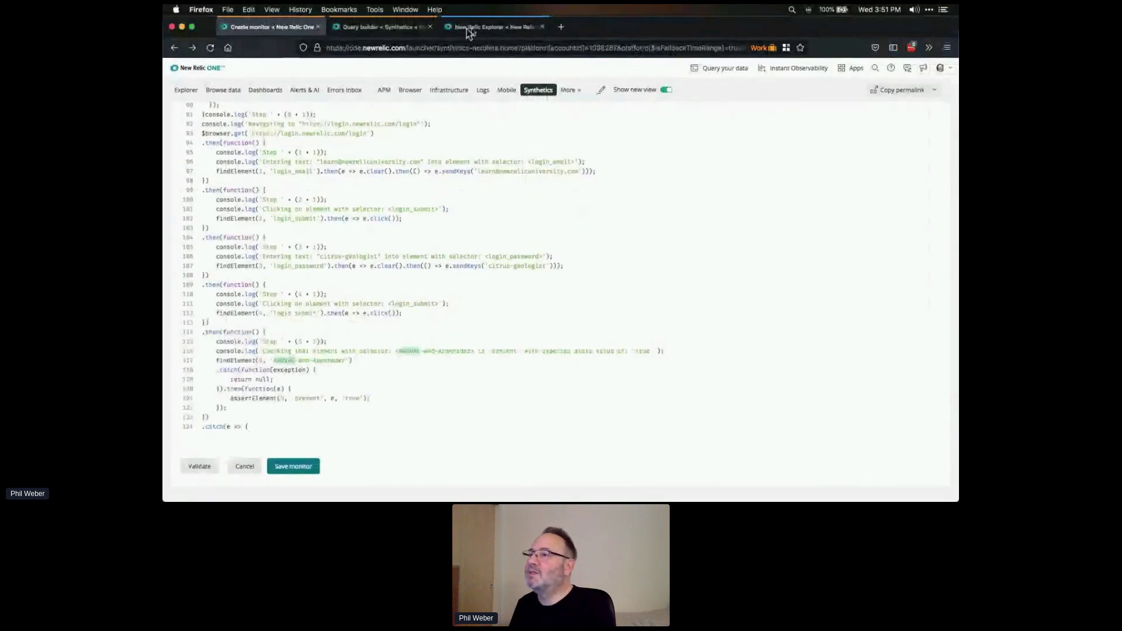
pyautogui.click(365, 31)
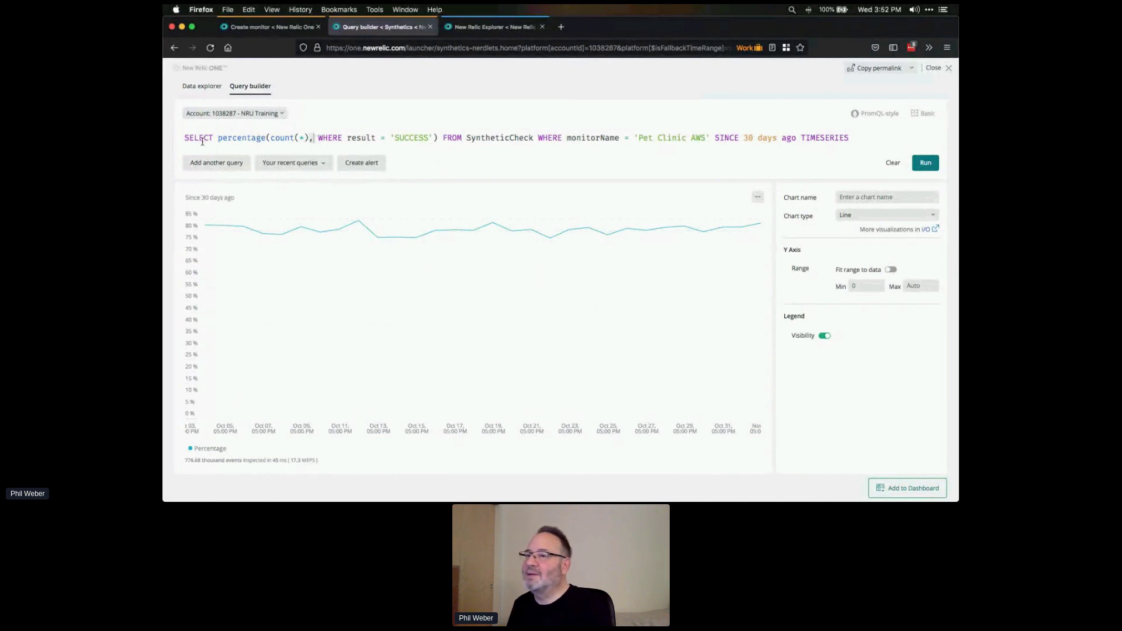
# - Copy the full Pet Clinic AWS success-percentage NRQL query text
pyautogui.moveTo(183, 140); pyautogui.dragTo(708, 139)
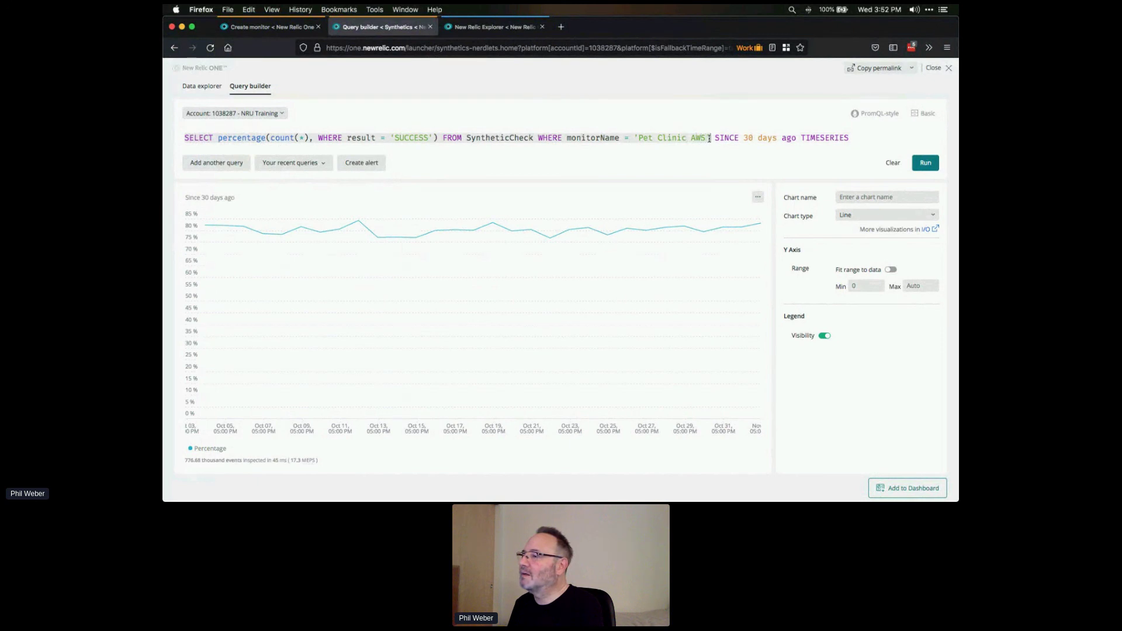
pyautogui.rightClick(701, 139)
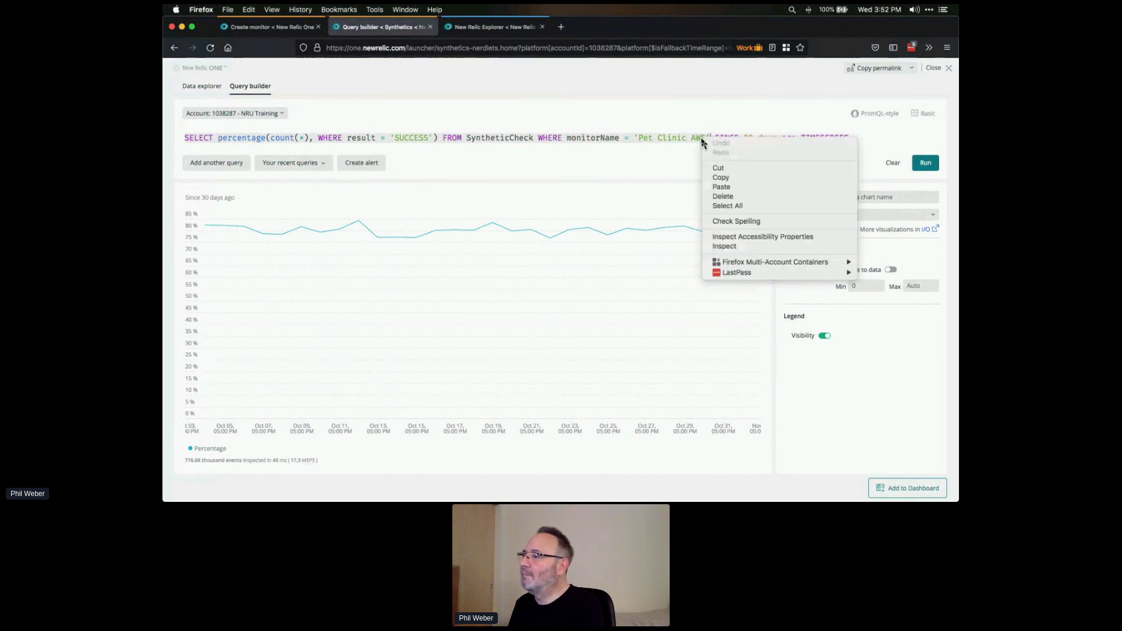
pyautogui.click(723, 177)
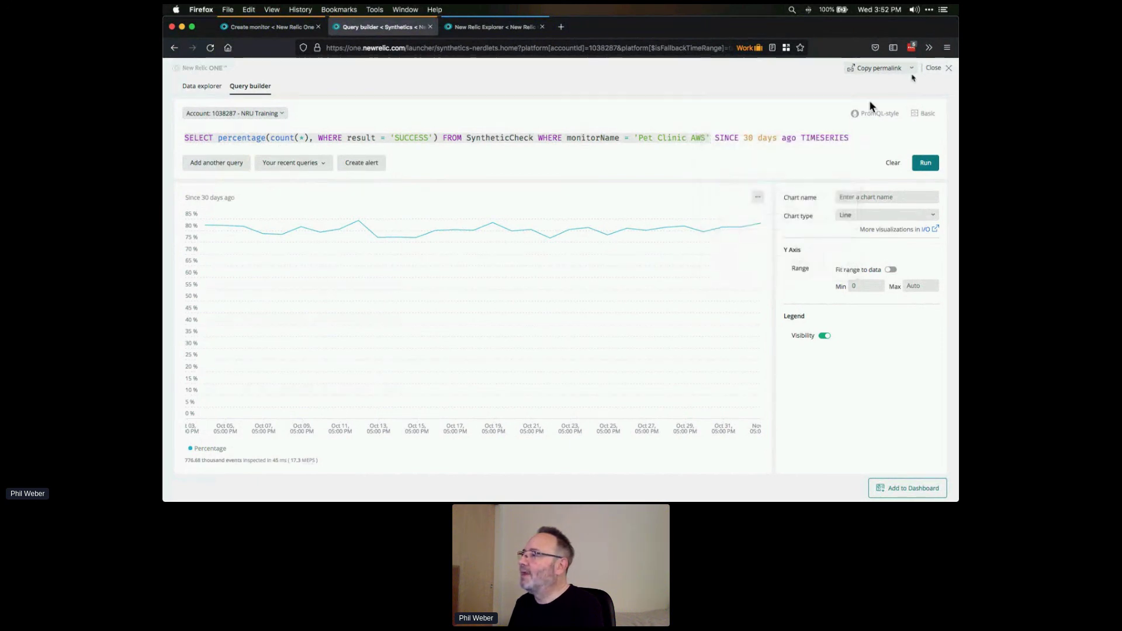
# - Close the Query builder and browse the alert policy list under Alerts & AI > Policies
pyautogui.click(933, 69)
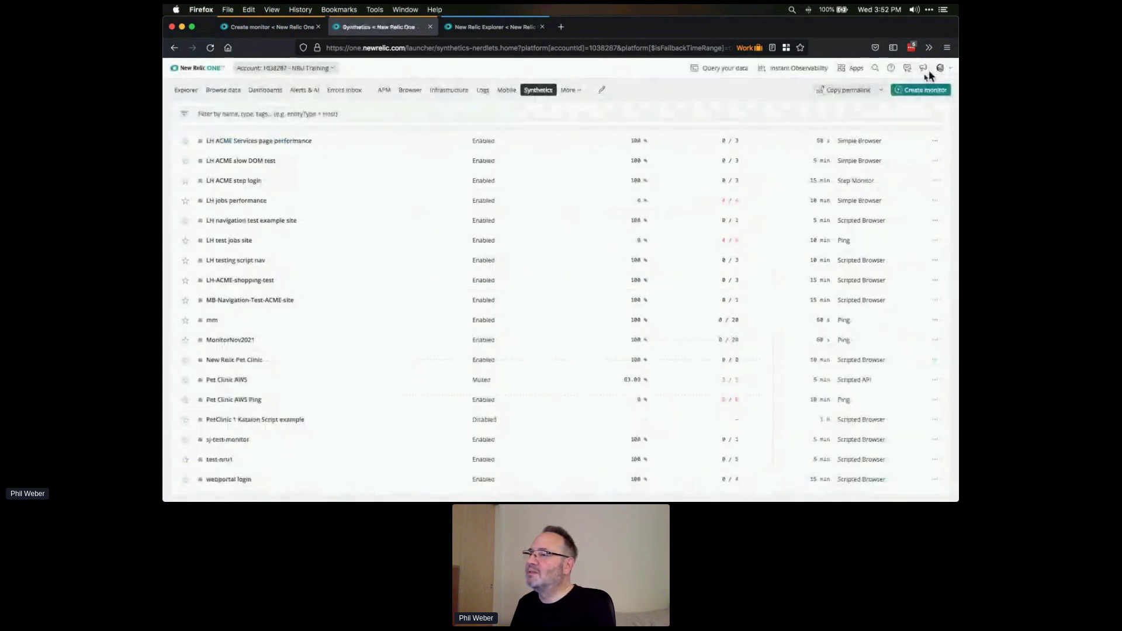
pyautogui.moveTo(301, 91)
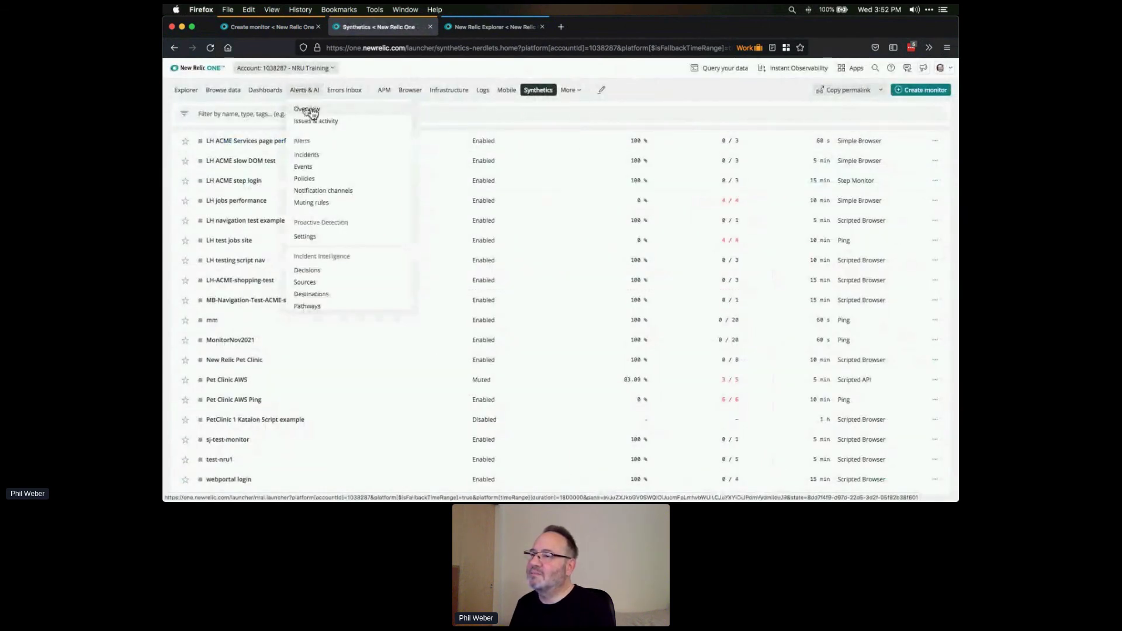
pyautogui.click(305, 179)
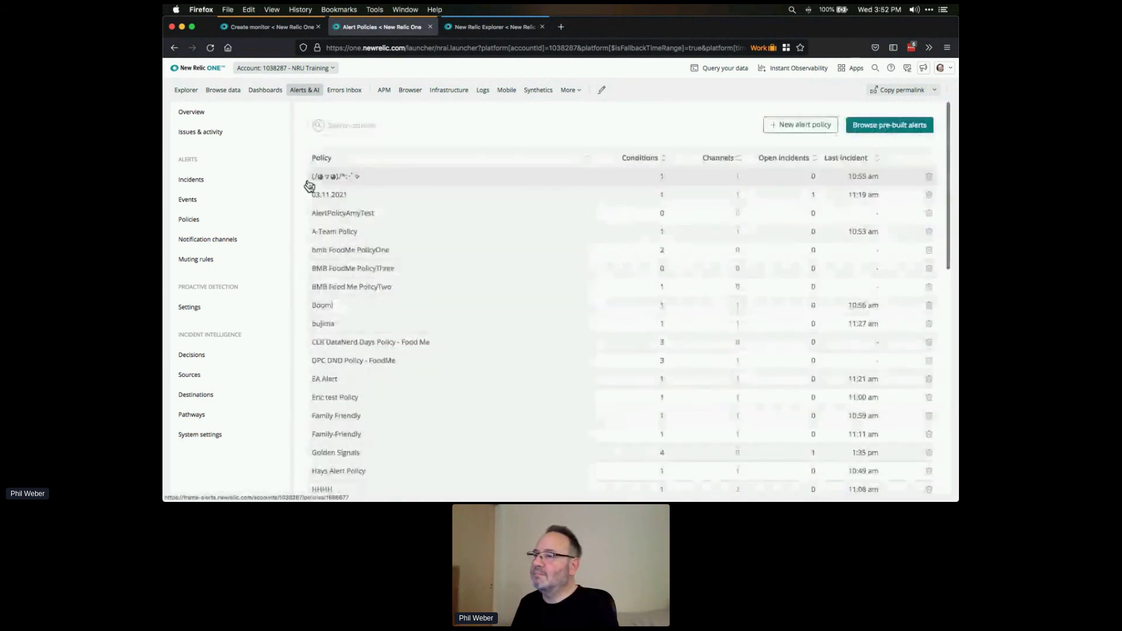
pyautogui.scroll(-10, 551, 300)
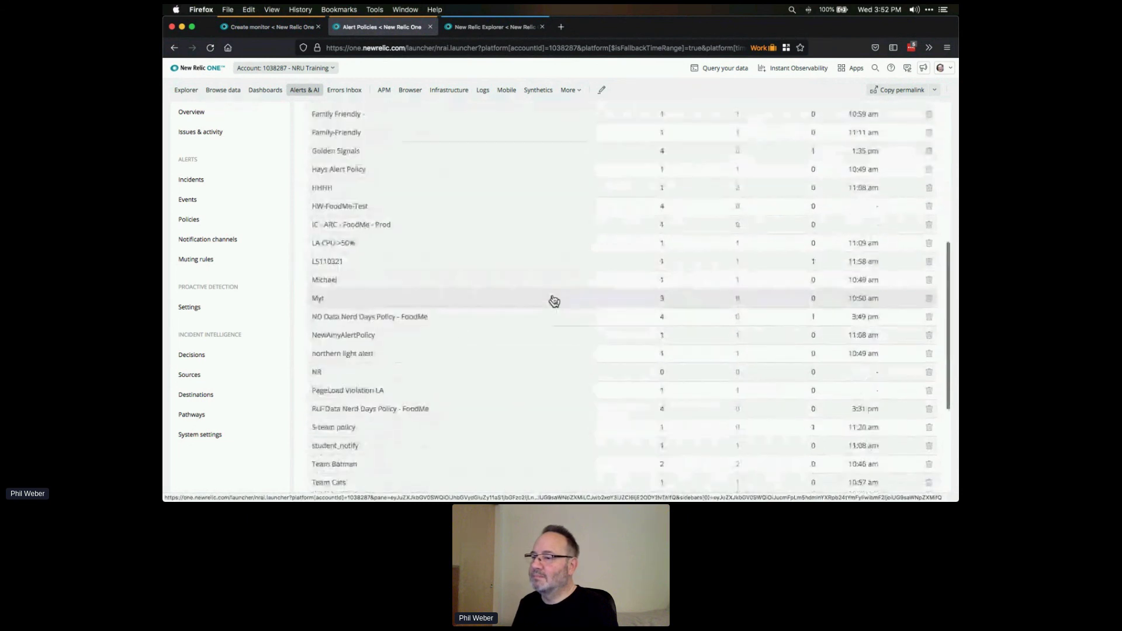
pyautogui.scroll(-5, 555, 299)
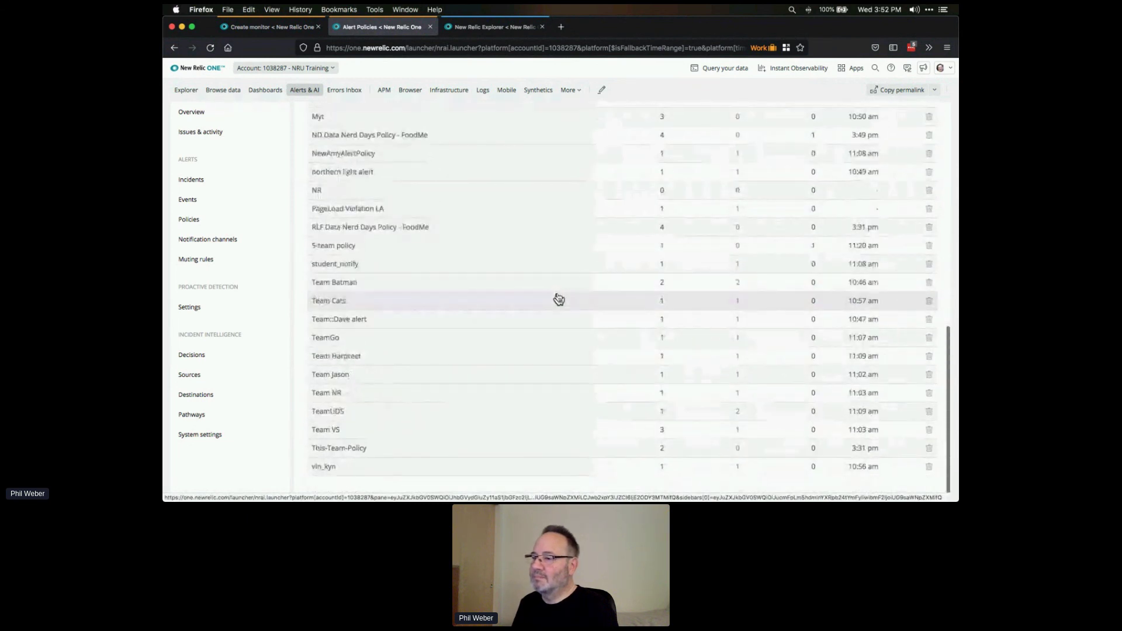
pyautogui.scroll(3, 558, 300)
pyautogui.scroll(6, 560, 300)
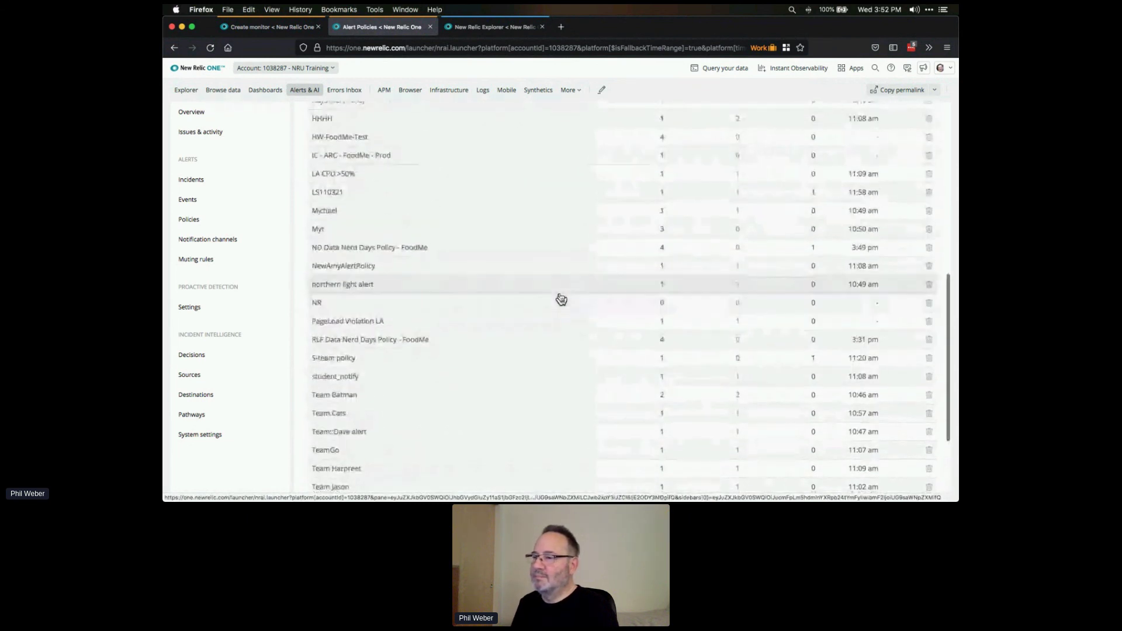
pyautogui.scroll(3, 562, 300)
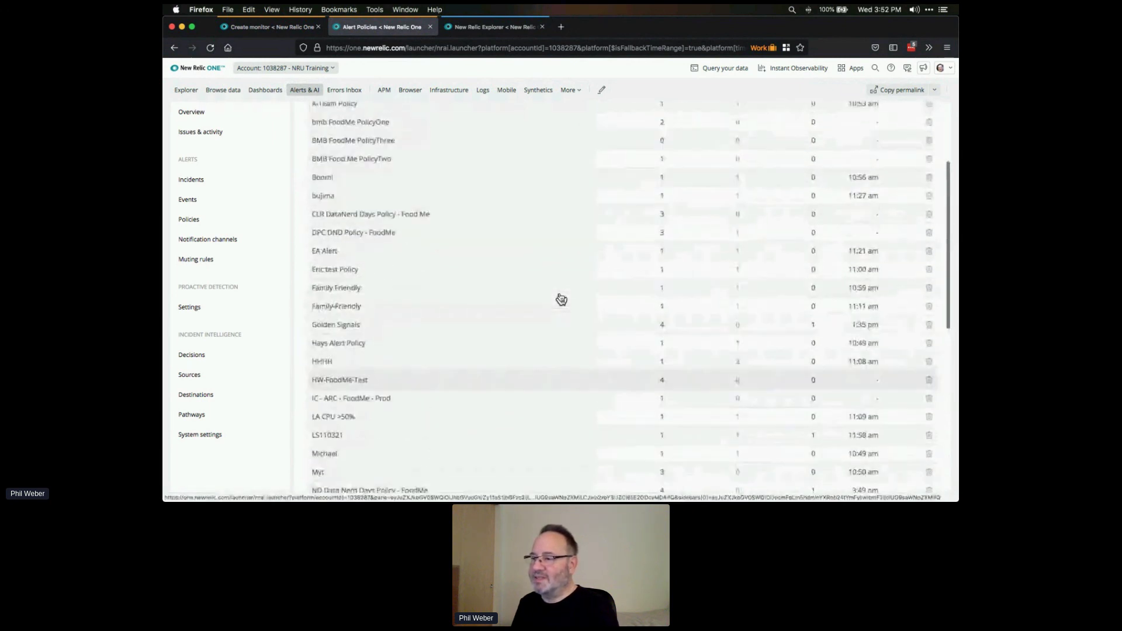
pyautogui.scroll(3, 561, 300)
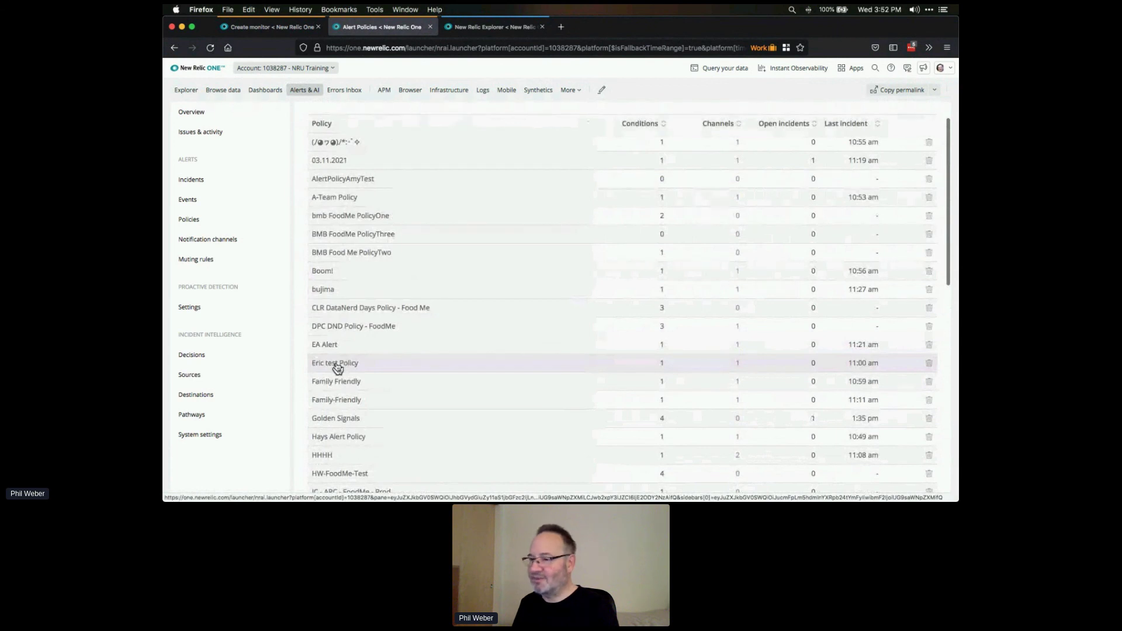
# - Open Eric test Policy and add an NRQL condition, moving on to define thresholds
pyautogui.click(336, 364)
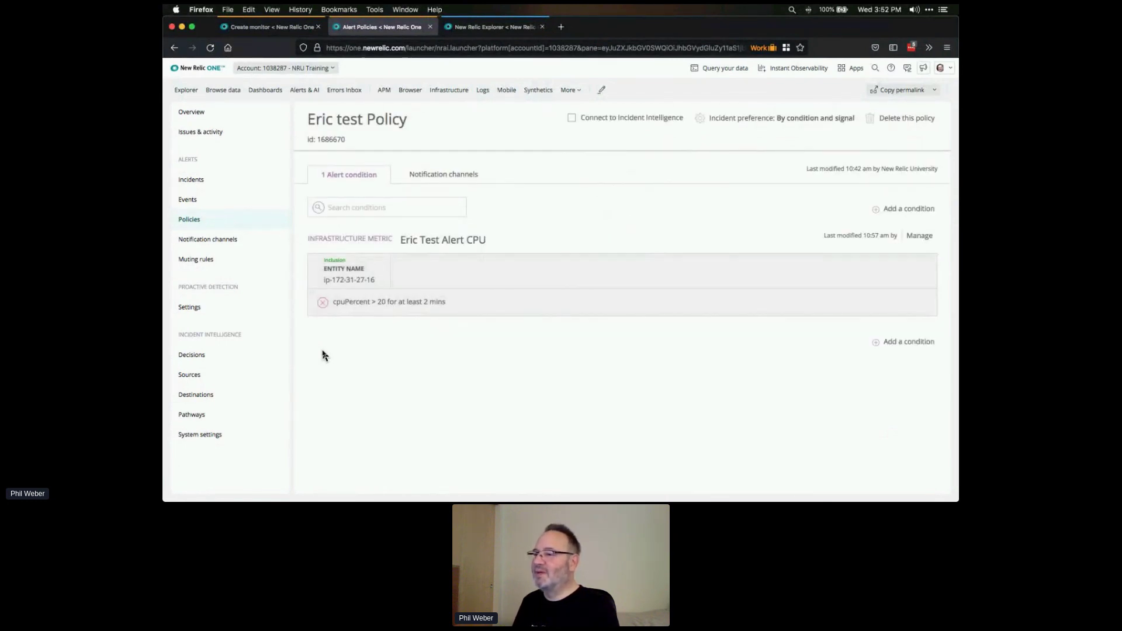
pyautogui.click(907, 209)
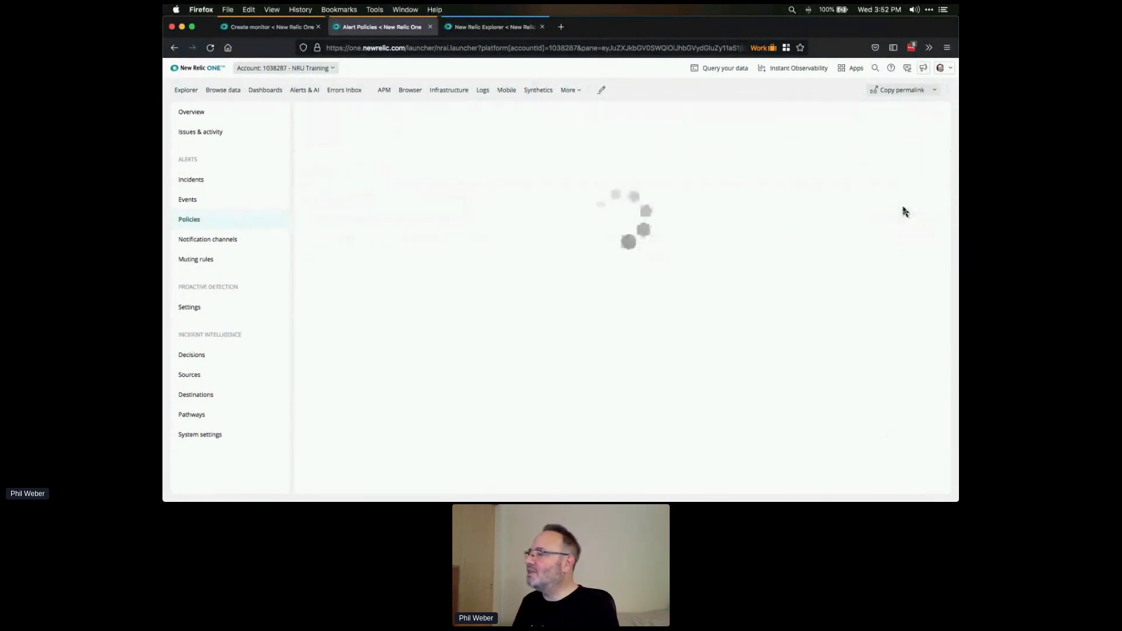
pyautogui.click(324, 227)
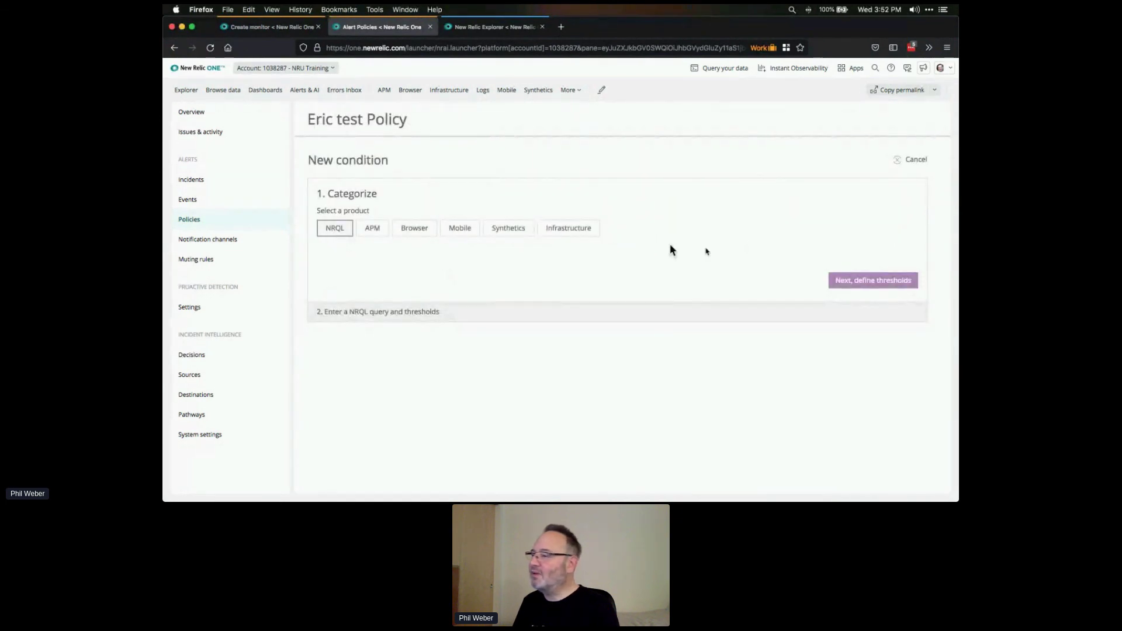
pyautogui.click(848, 280)
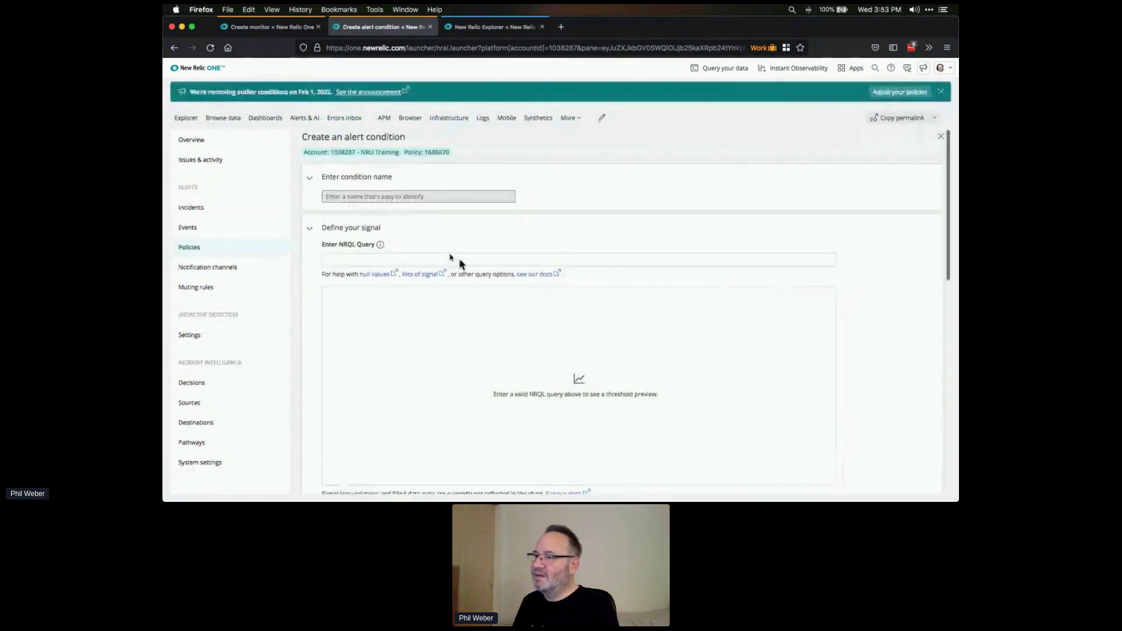
# - Name the condition 'Synthetic Uptime' and paste the Pet Clinic AWS success-percentage query
pyautogui.click(393, 199)
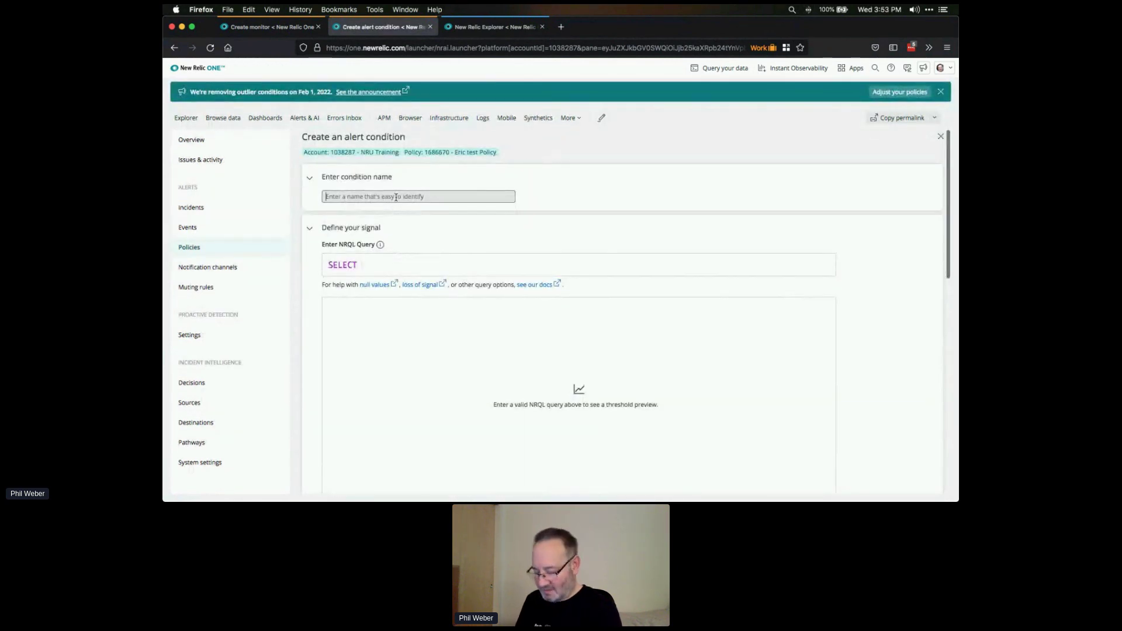
pyautogui.write('S')
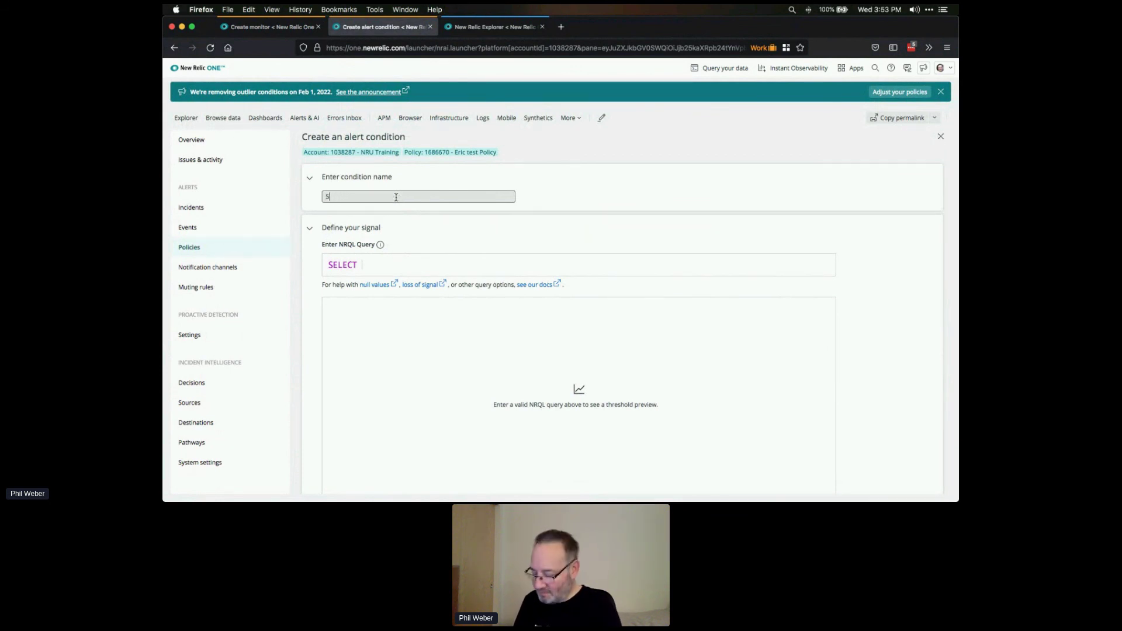
pyautogui.write('Ynnthetic Uptime')
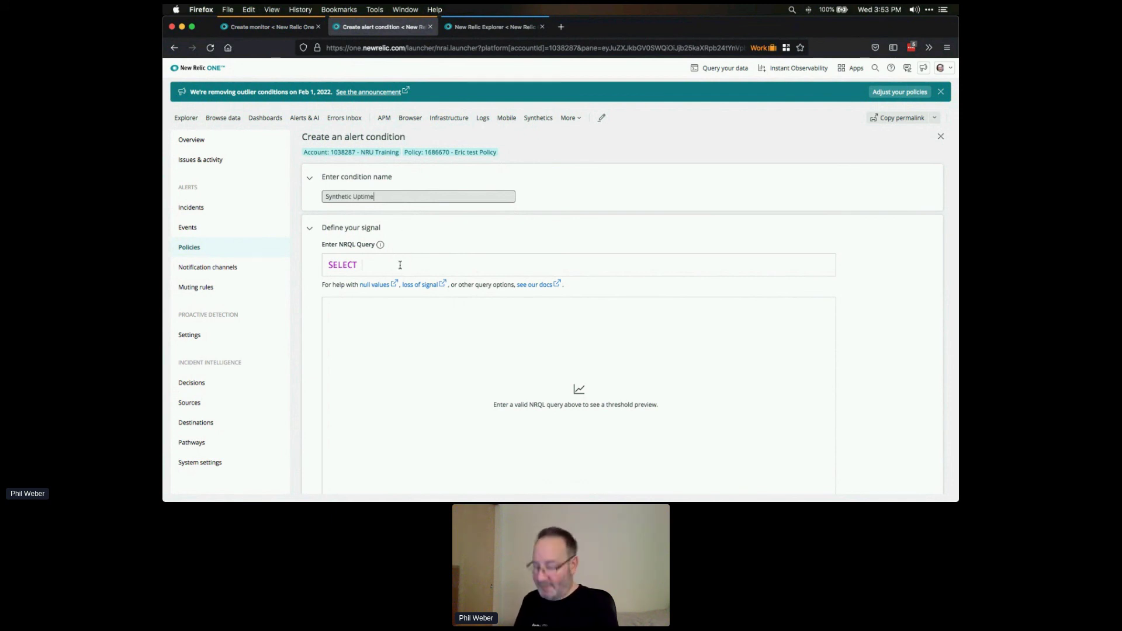
pyautogui.click(400, 265)
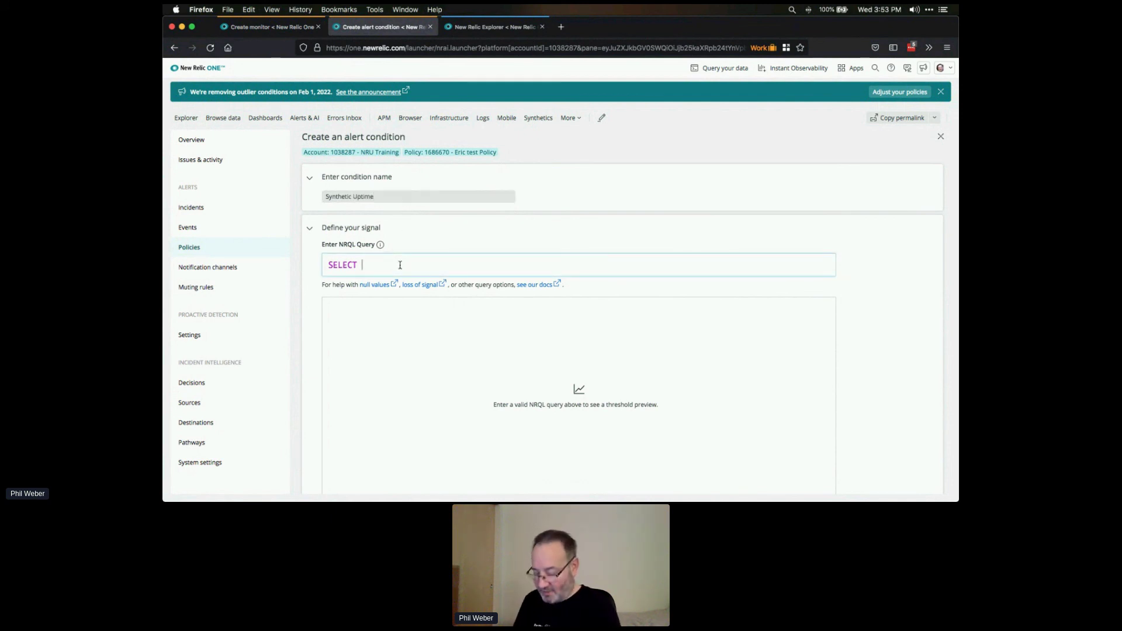
pyautogui.write("SELECT percentage(count(*), WHERE result = 'SUCCESS') FROM SyntheticCheck WHERE monitorName = 'Pet Clinic AWS'")
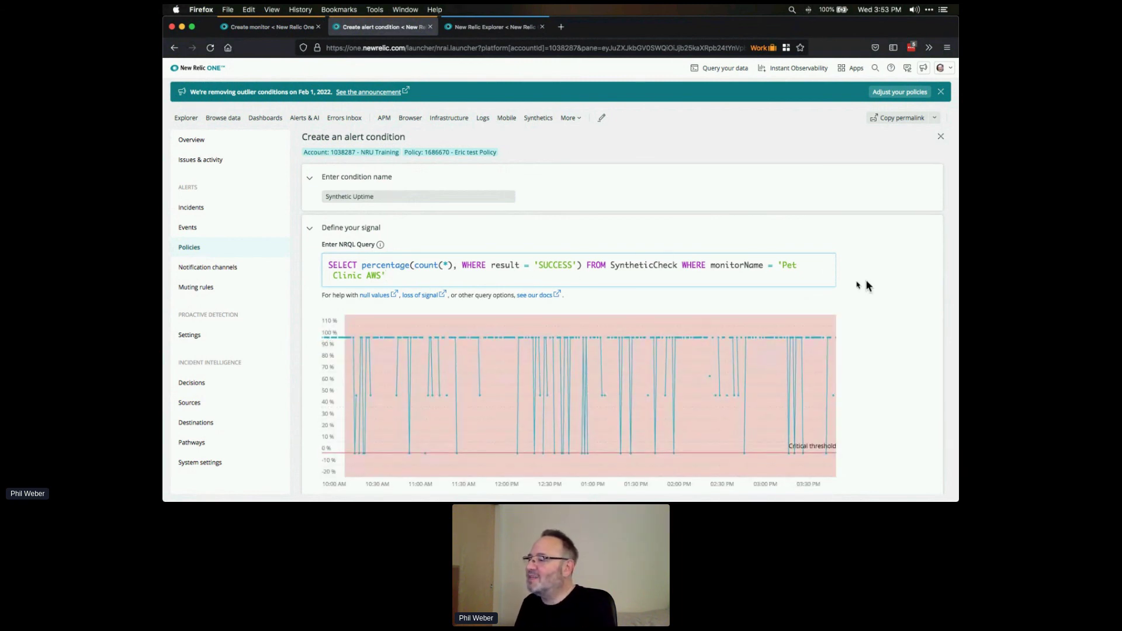
pyautogui.scroll(-3, 865, 283)
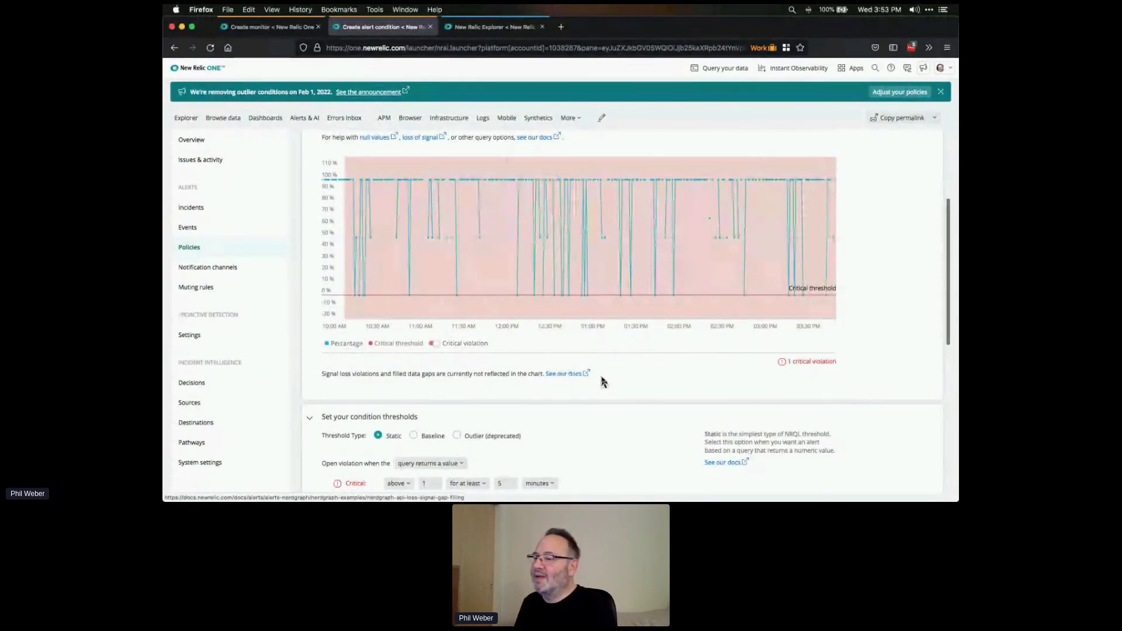
# - Set the critical threshold to trigger below 0.95
pyautogui.scroll(-2, 603, 380)
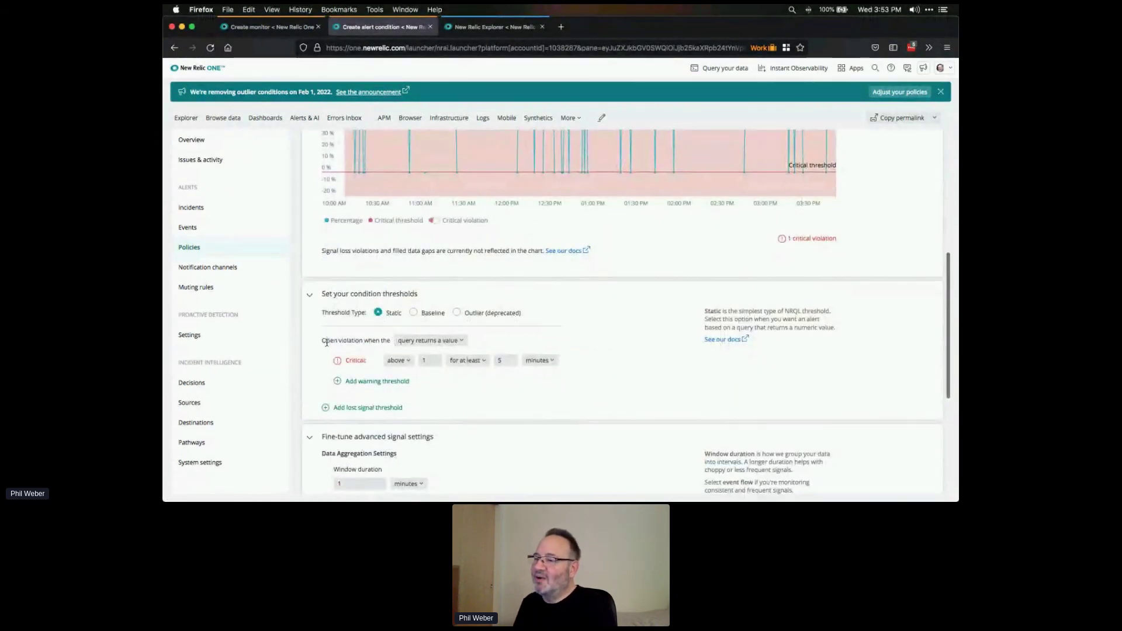
pyautogui.click(400, 366)
pyautogui.click(401, 392)
pyautogui.press('Tab')
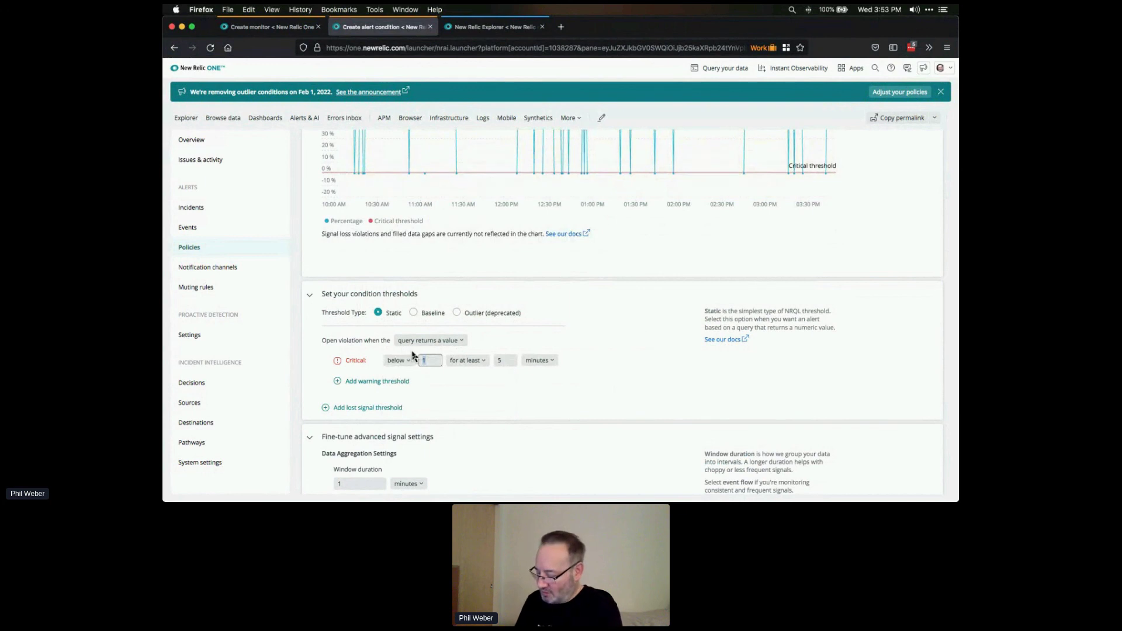
pyautogui.write('0.95')
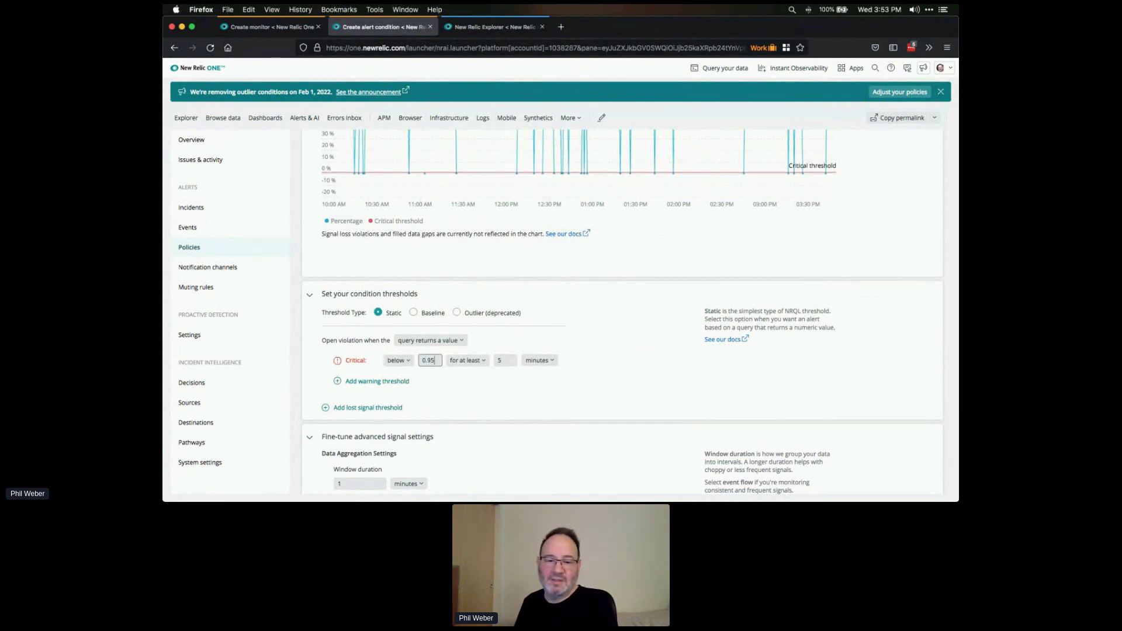
pyautogui.press('super+Tab')
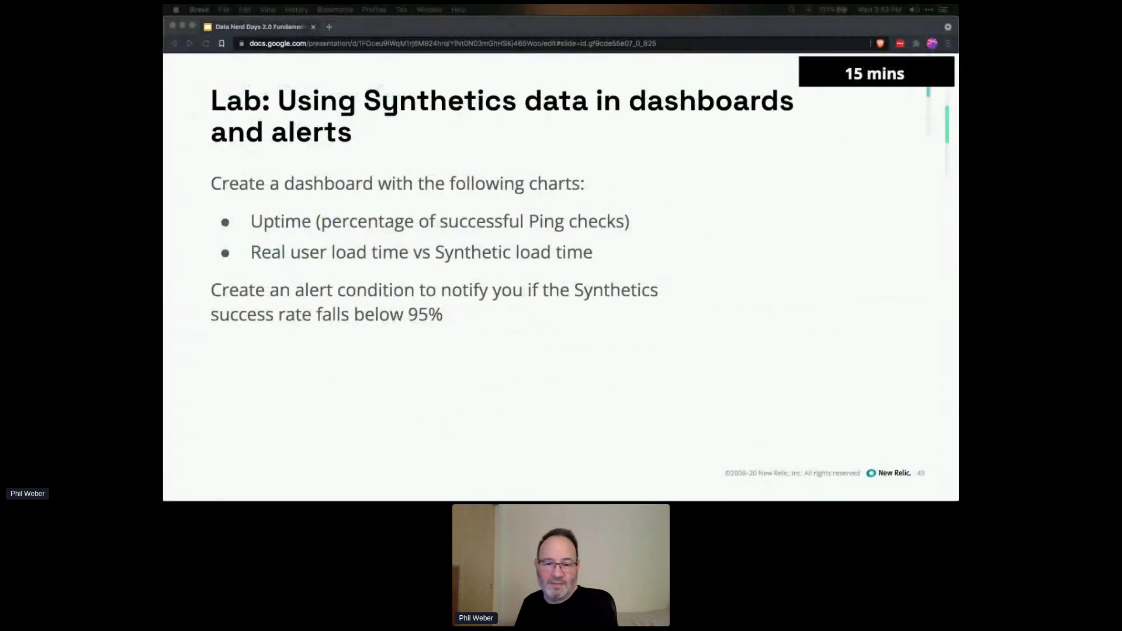
pyautogui.press('super+Tab')
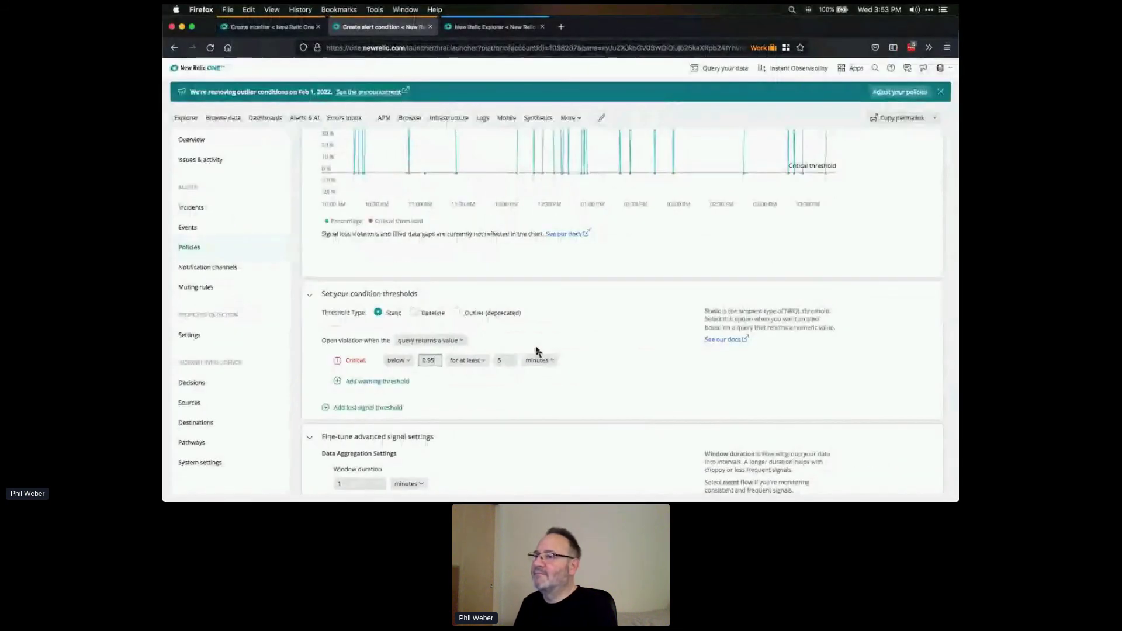
# - Keep the breach timing as 'for at least' and shorten the duration from 5 to 2 minutes
pyautogui.scroll(3, 668, 333)
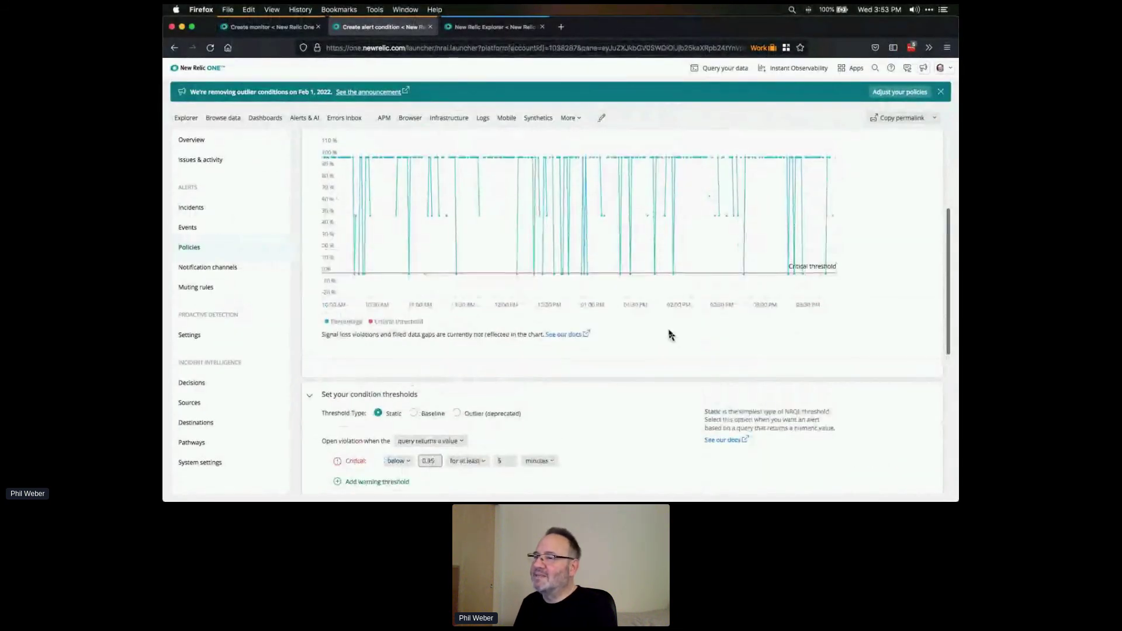
pyautogui.scroll(-2, 671, 334)
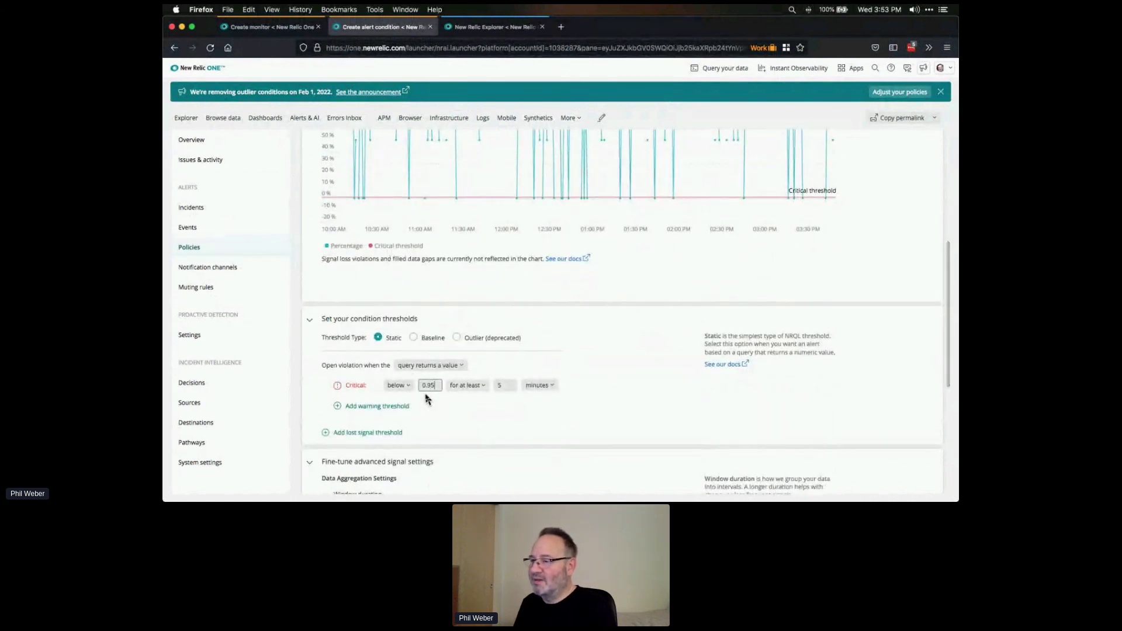
pyautogui.click(483, 388)
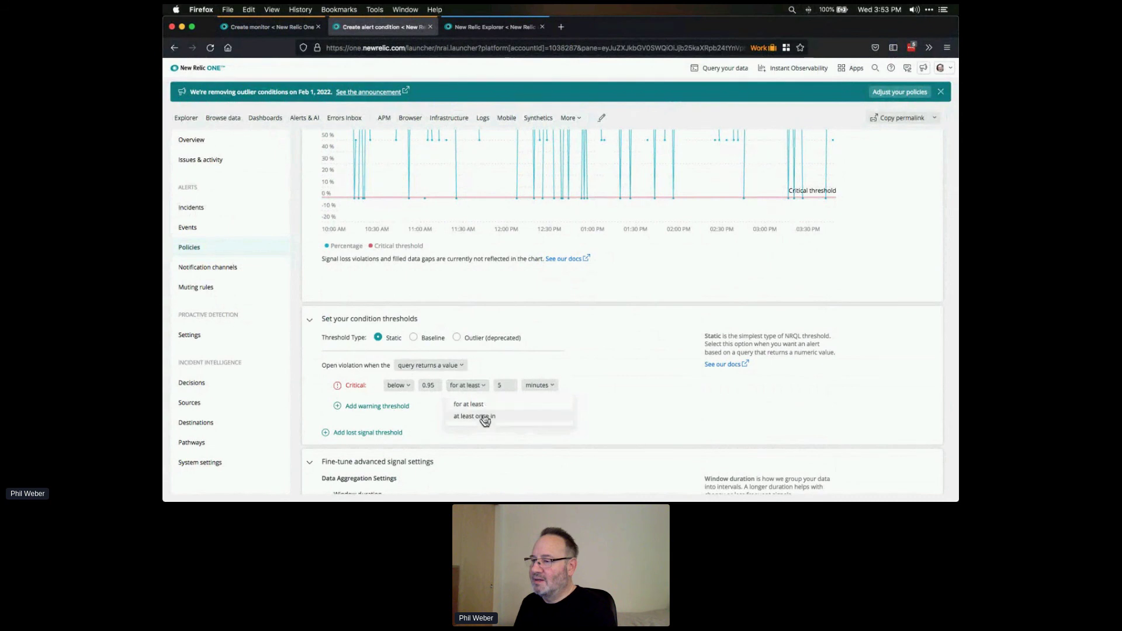
pyautogui.click(484, 420)
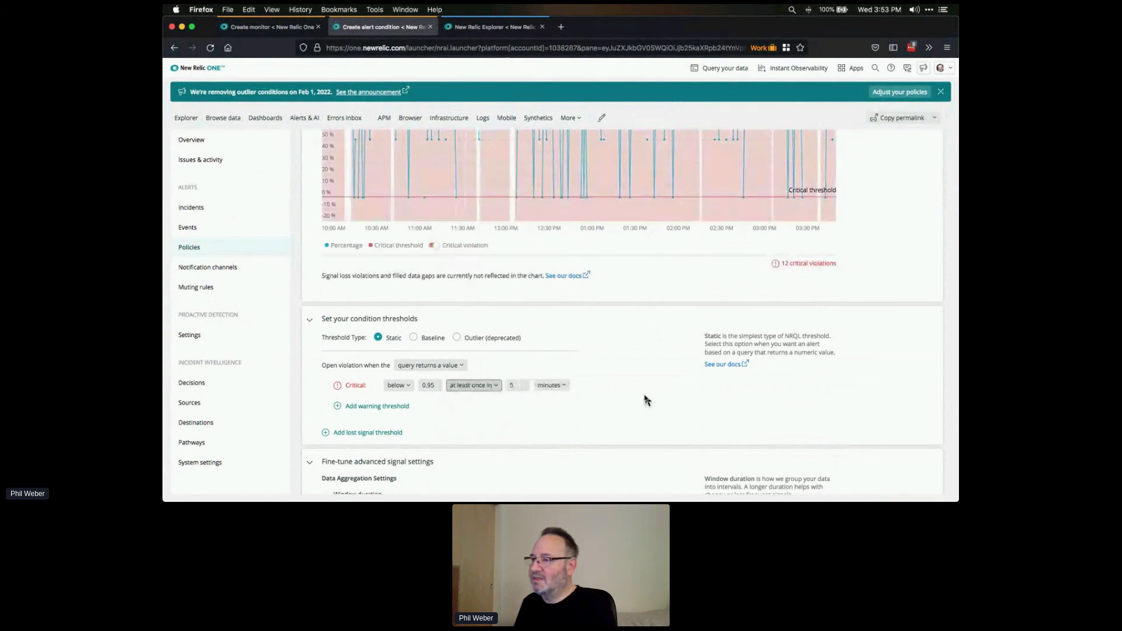
pyautogui.scroll(3, 645, 396)
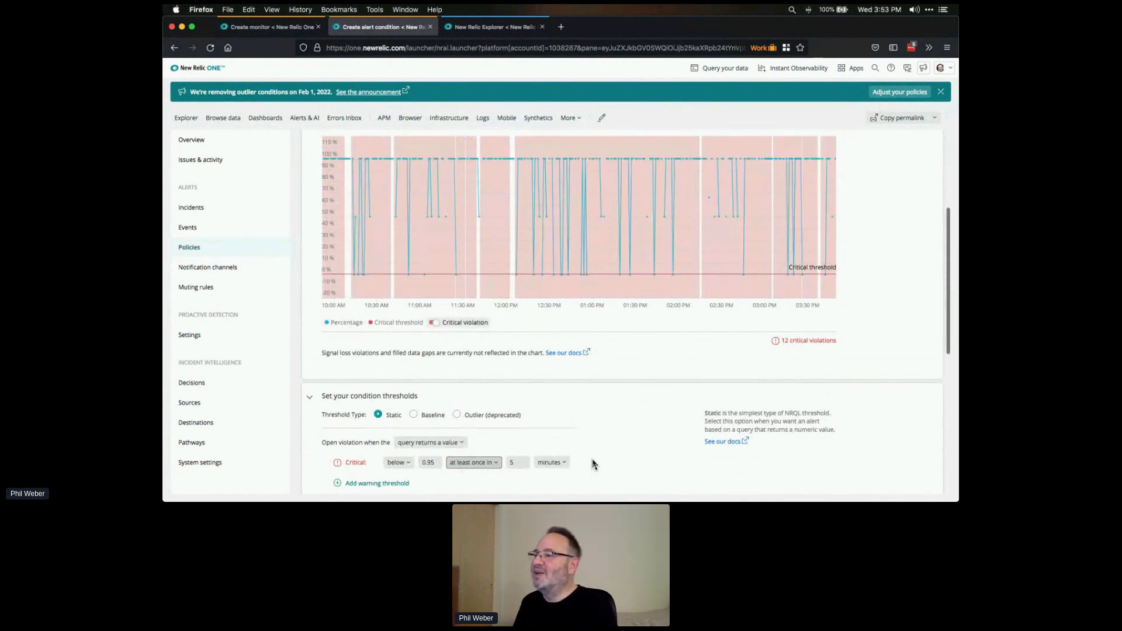
pyautogui.scroll(-3, 665, 410)
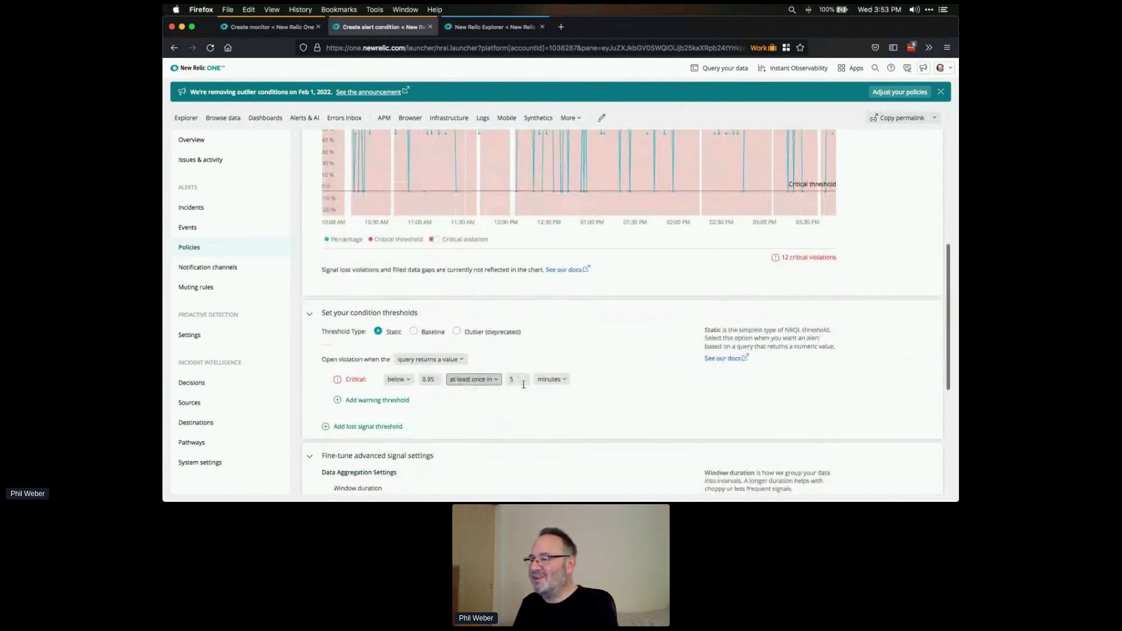
pyautogui.click(486, 382)
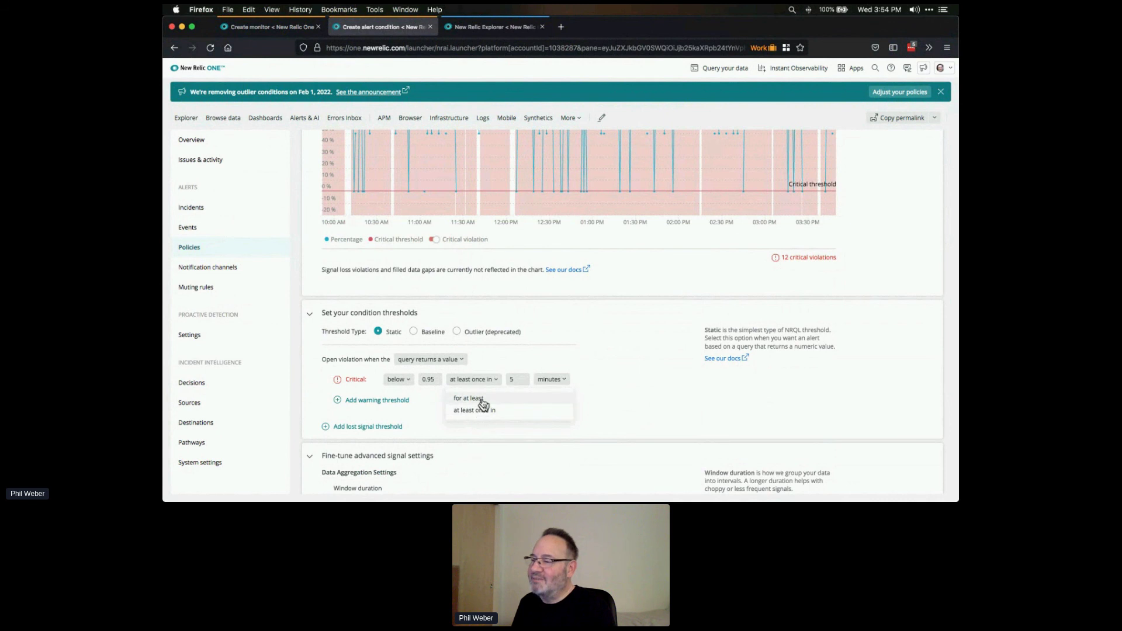
pyautogui.click(482, 400)
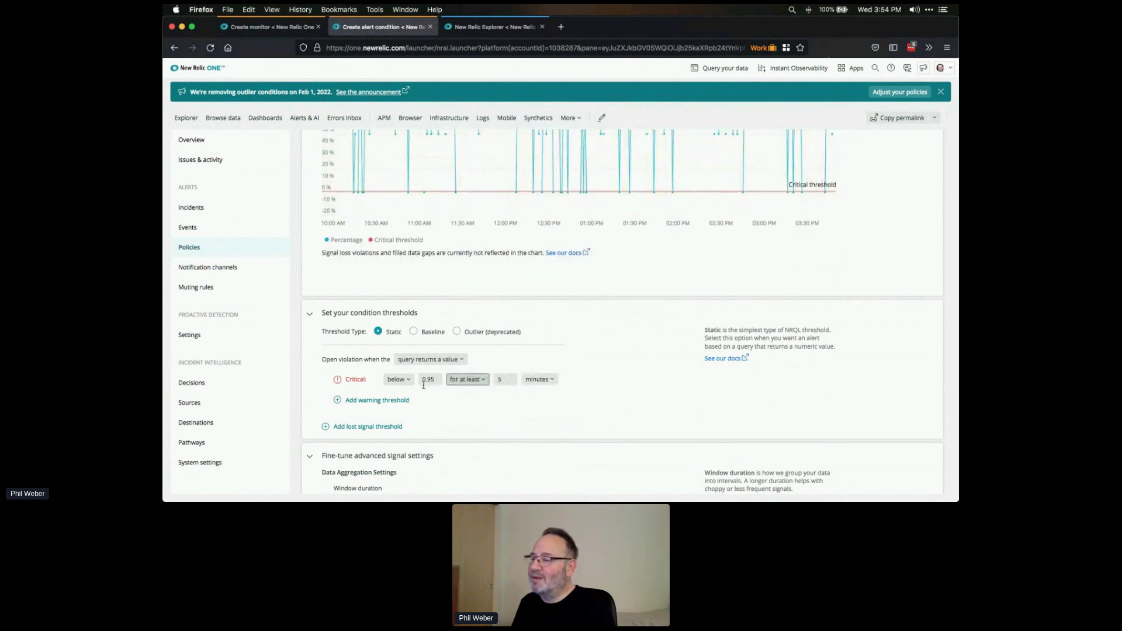
pyautogui.click(506, 380)
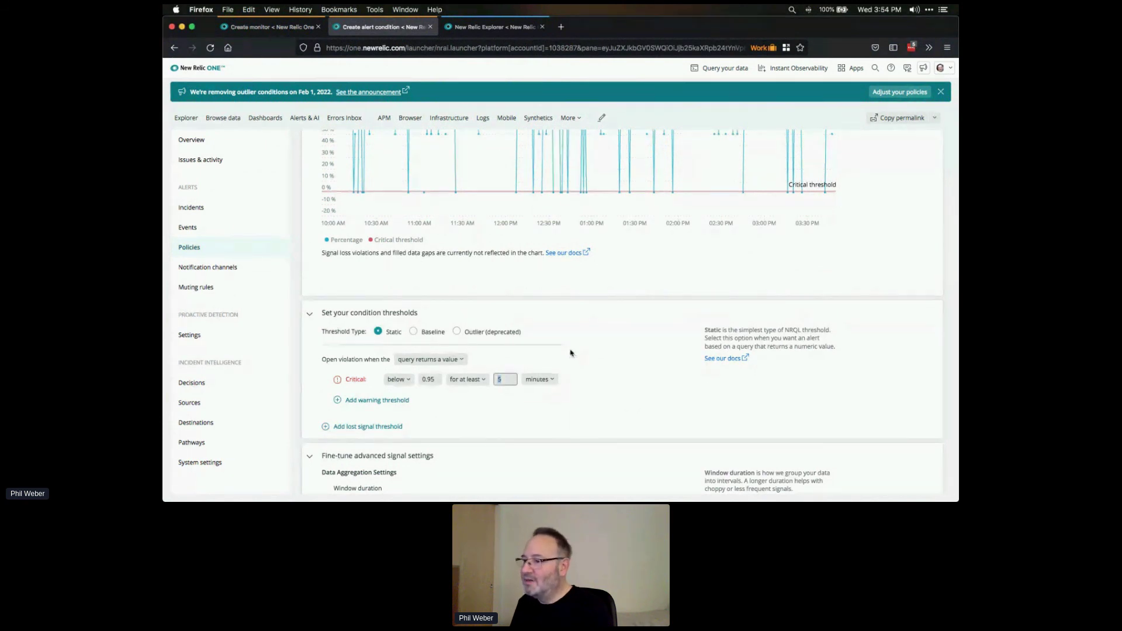
pyautogui.write('2')
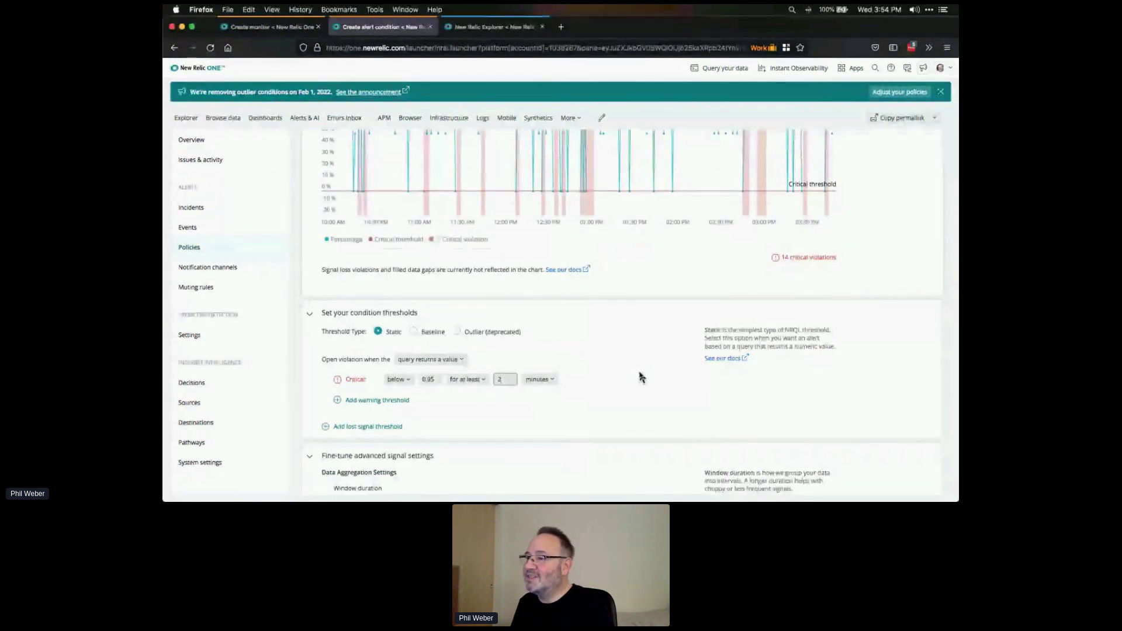
pyautogui.scroll(3, 641, 376)
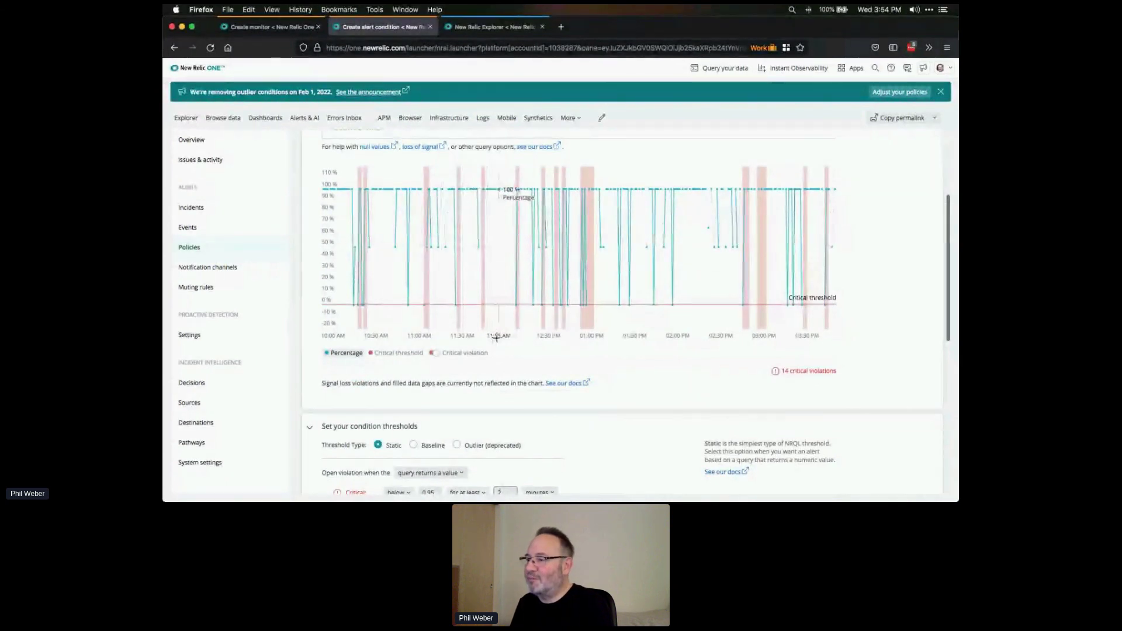
pyautogui.scroll(-2, 670, 396)
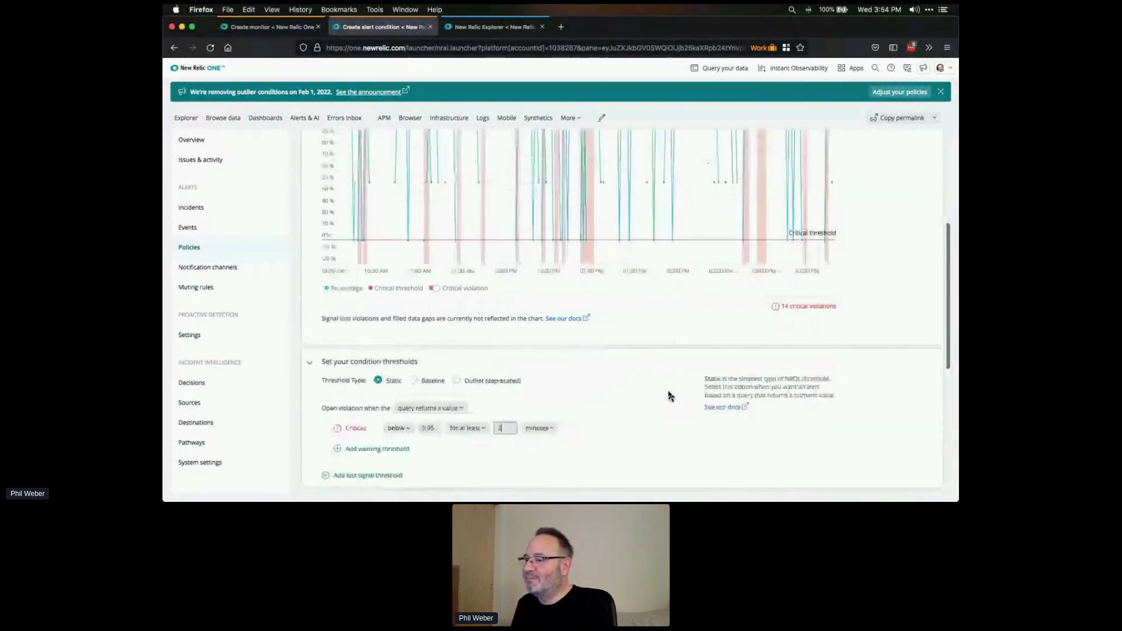
pyautogui.scroll(5, 670, 396)
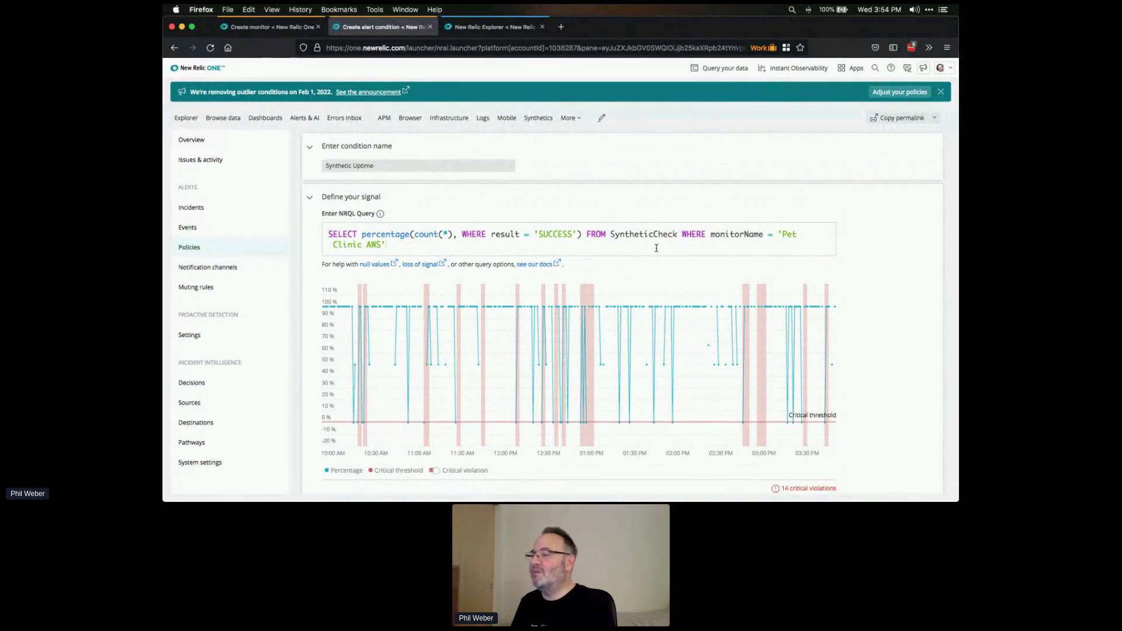
pyautogui.scroll(-4, 660, 369)
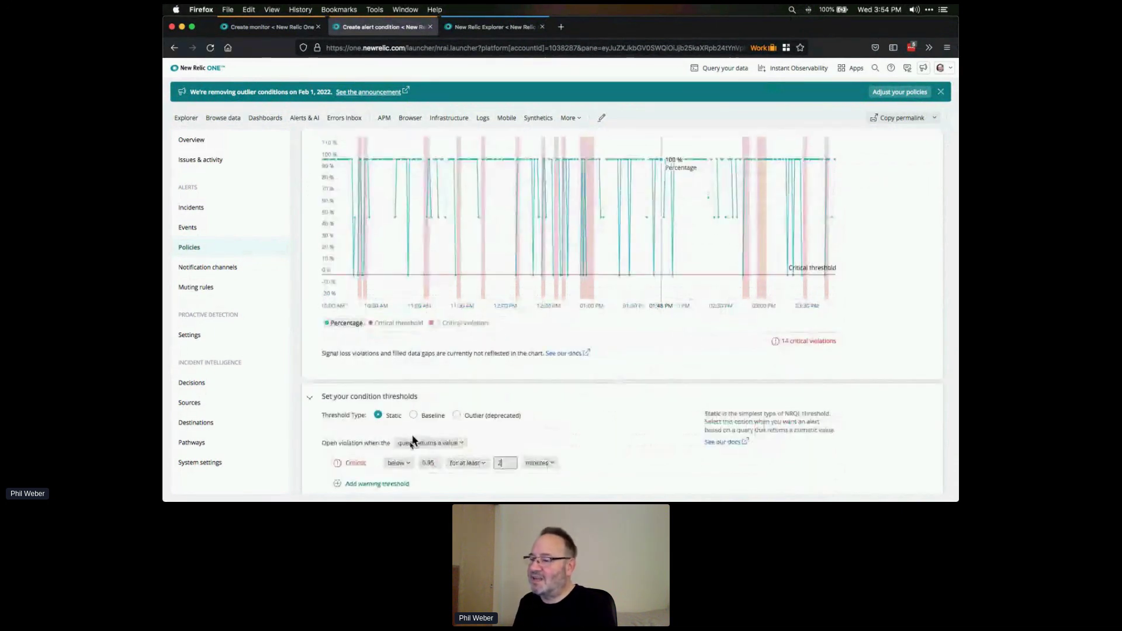